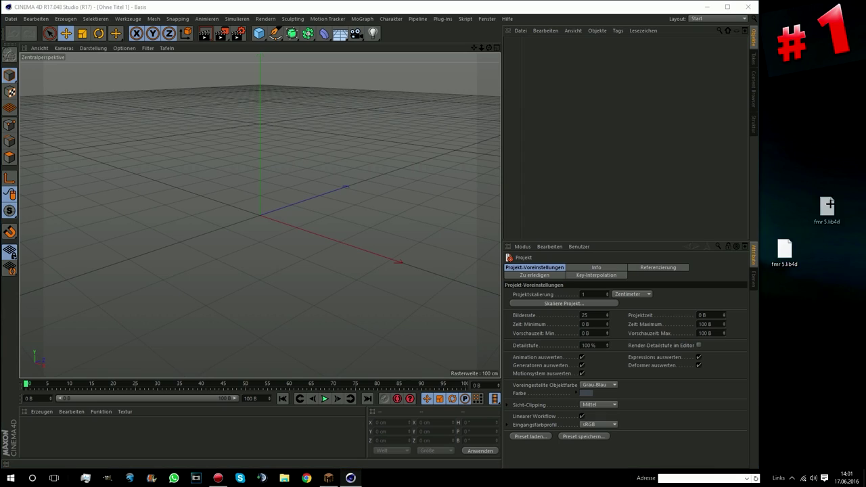
Drag the fmr 5.lib4d file from the desktop into Cinema 4D to install the FMR 5 library
drag(783, 250, 785, 204)
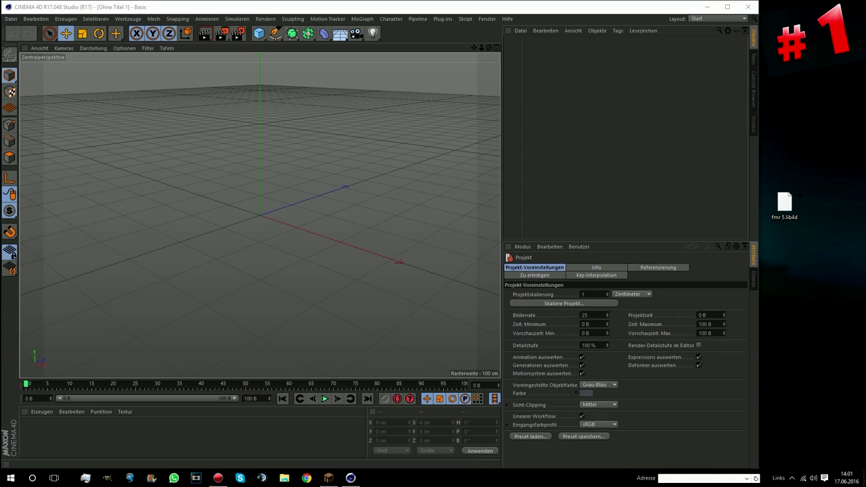
drag(784, 203, 739, 193)
drag(258, 208, 259, 208)
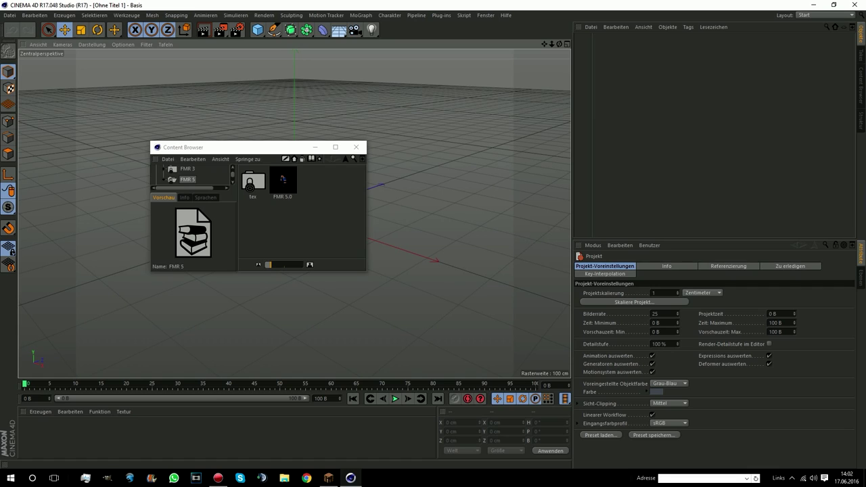
Load the FMR 5.0 rig into the scene and close the Content Browser
double_click(283, 179)
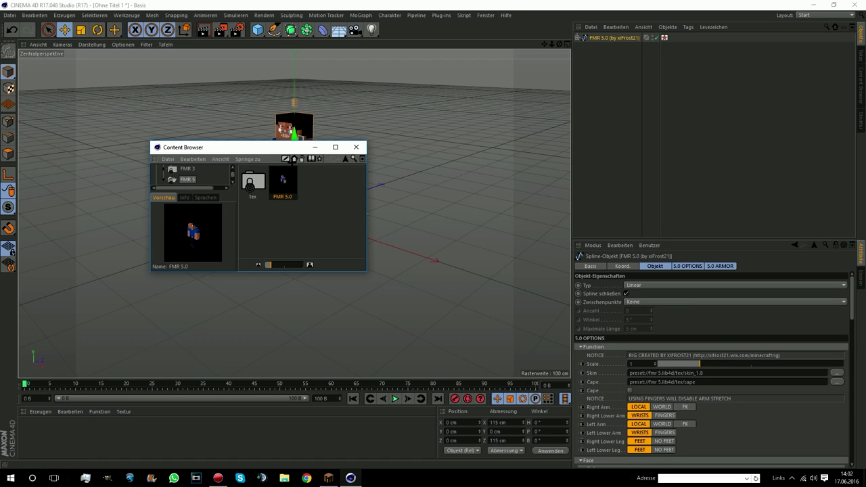
drag(278, 147, 489, 161)
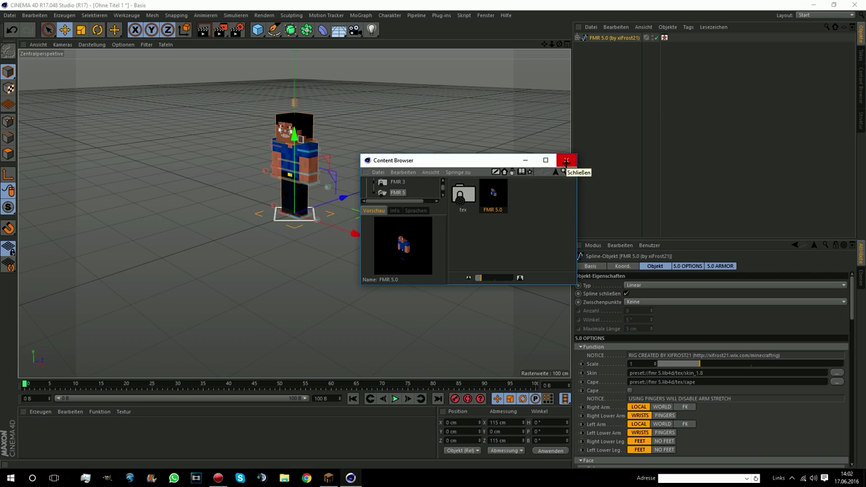
click(566, 160)
Frame the character's head head-on, orbit around it, and start choosing a new skin image
scroll(446, 136, up, 3)
scroll(446, 136, up, 3)
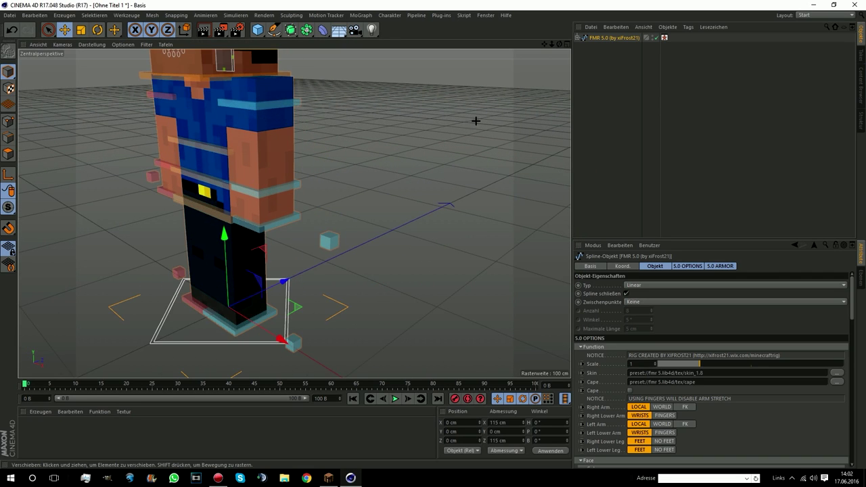
alt+middle_drag(220, 146, 295, 213)
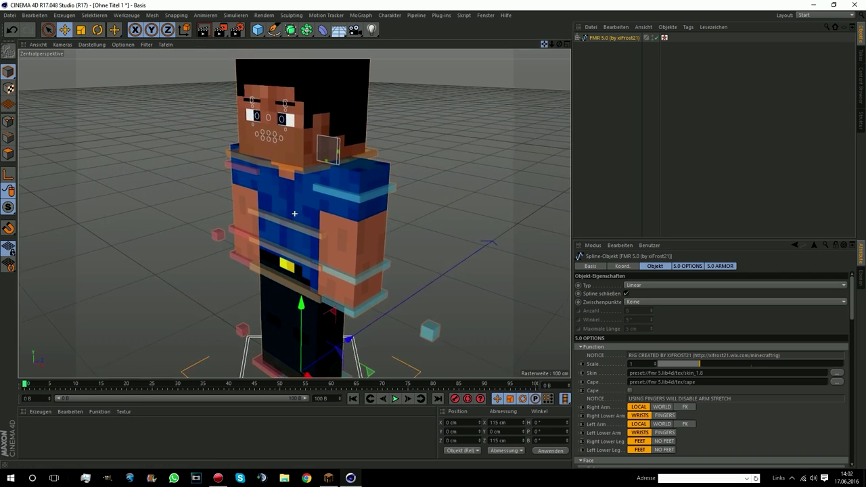
alt+drag(295, 213, 332, 141)
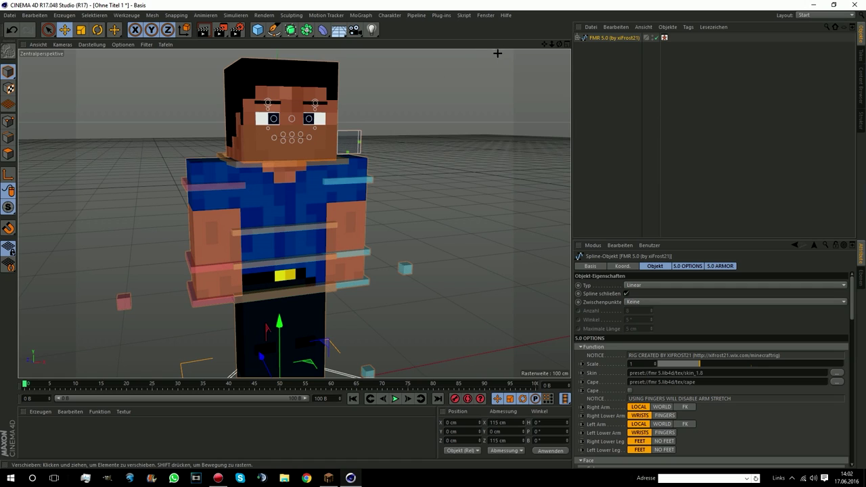
drag(559, 44, 559, 43)
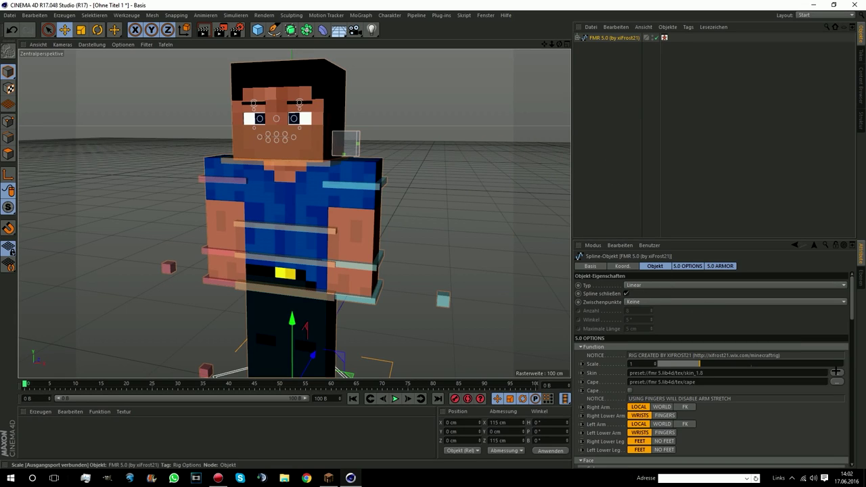
click(837, 371)
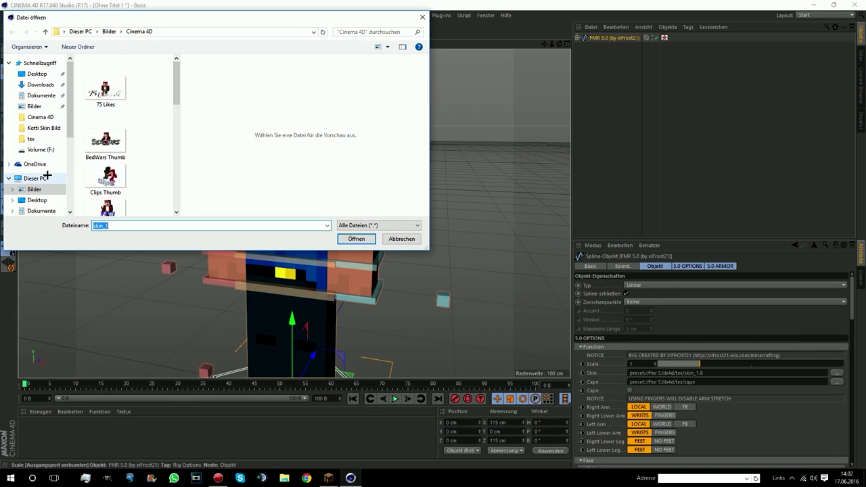
Apply the red custom skin PNG from the Pictures folder to the character
click(44, 190)
scroll(118, 167, down, 10)
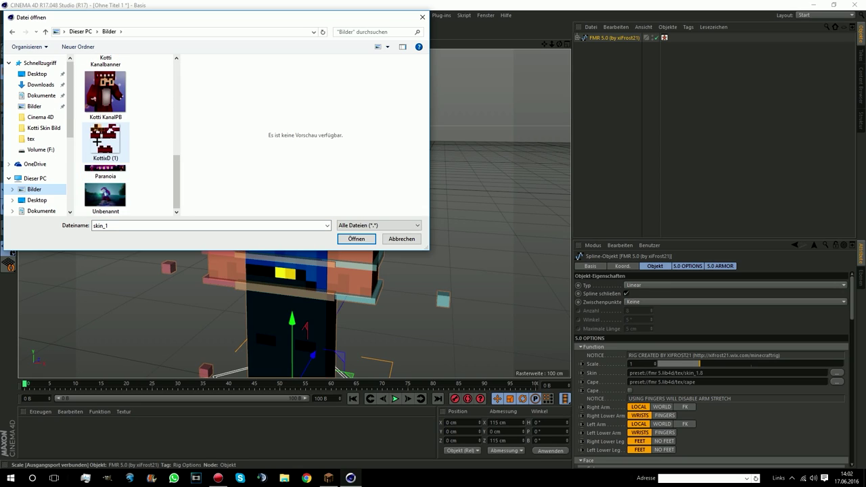
click(107, 129)
double_click(107, 134)
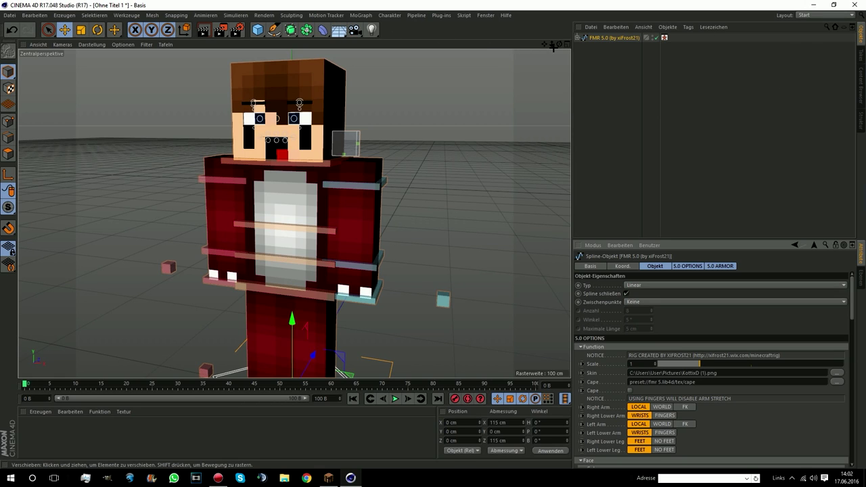
mouse_move(325, 203)
alt+mouse_down()
mouse_move(293, 213)
mouse_move(432, 319)
alt+mouse_up()
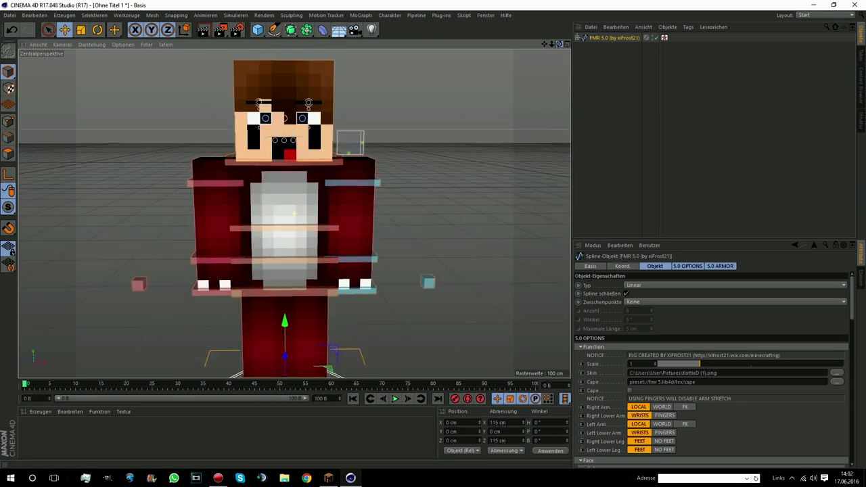
Compare the skin against the character in Minecraft, then minimise Minecraft
click(351, 478)
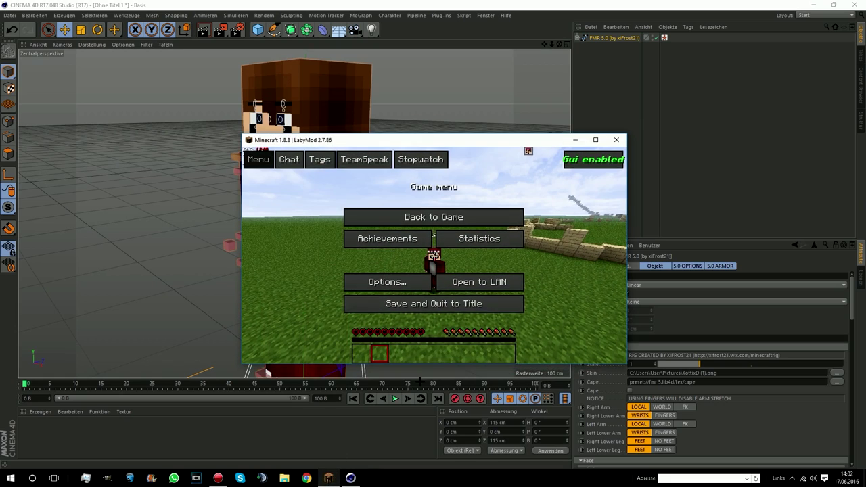
click(432, 217)
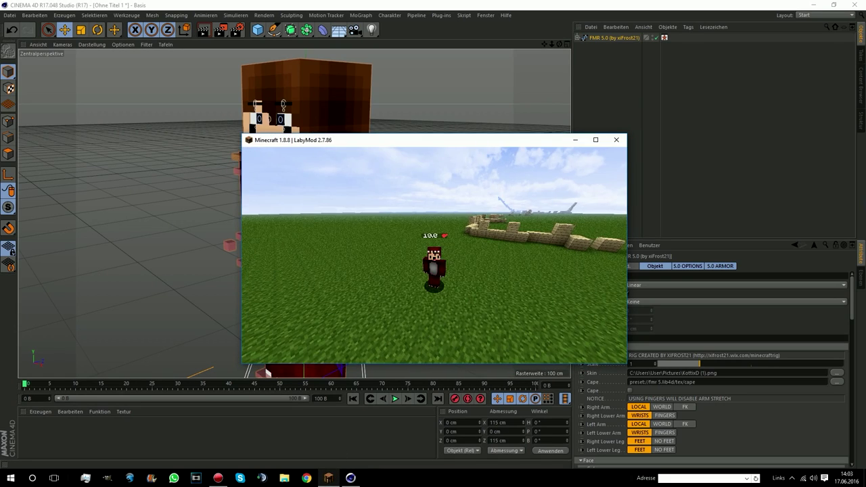
key(Escape)
click(575, 139)
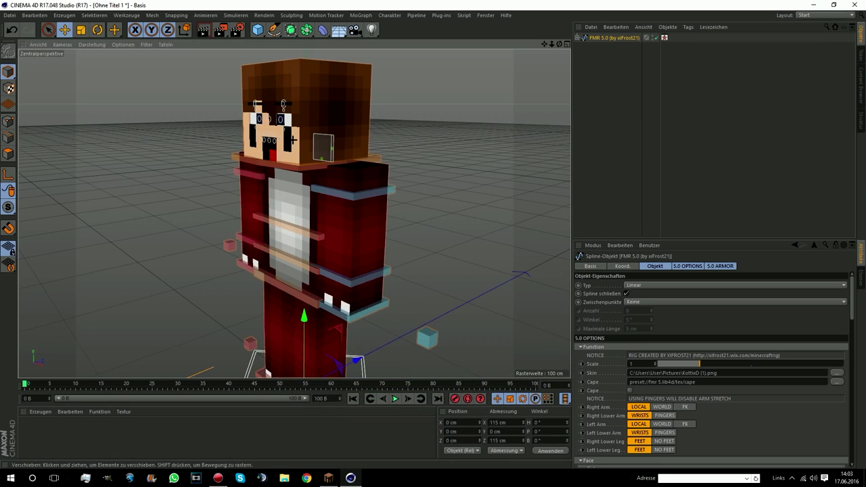
Zoom the view onto the character's face and reach the rig's Face settings
drag(559, 44, 474, 81)
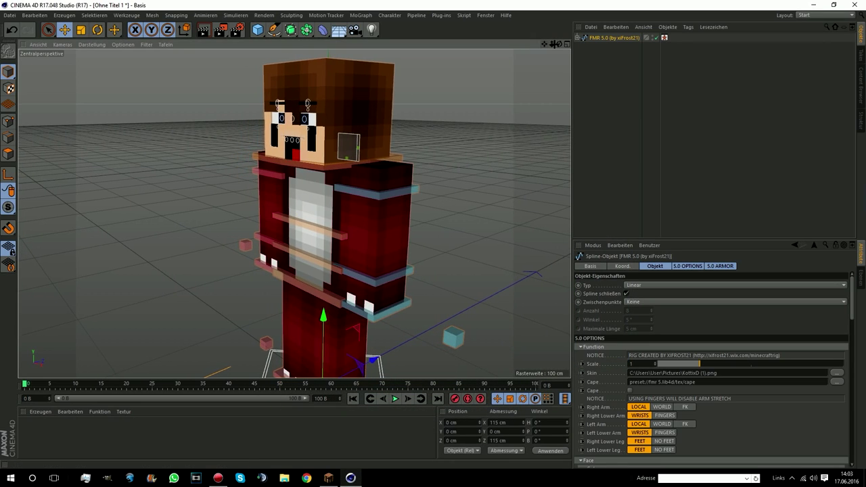
scroll(306, 157, up, 5)
scroll(307, 157, down, 1)
scroll(309, 158, down, 1)
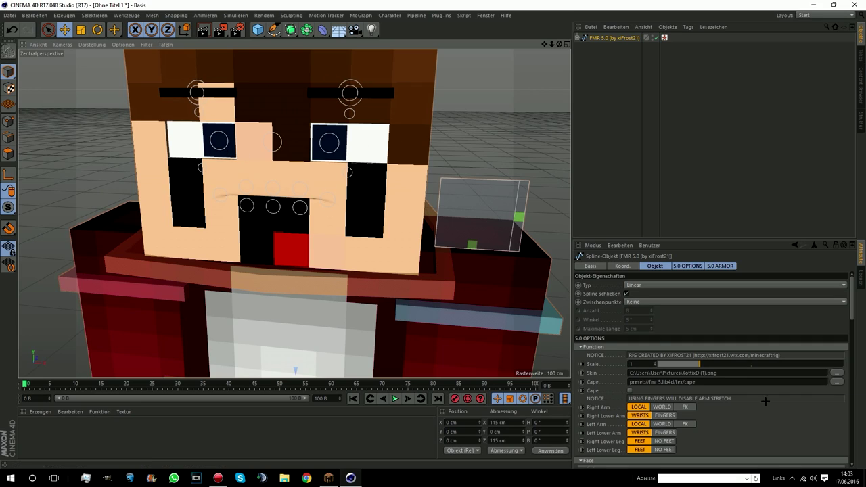
drag(851, 289, 851, 336)
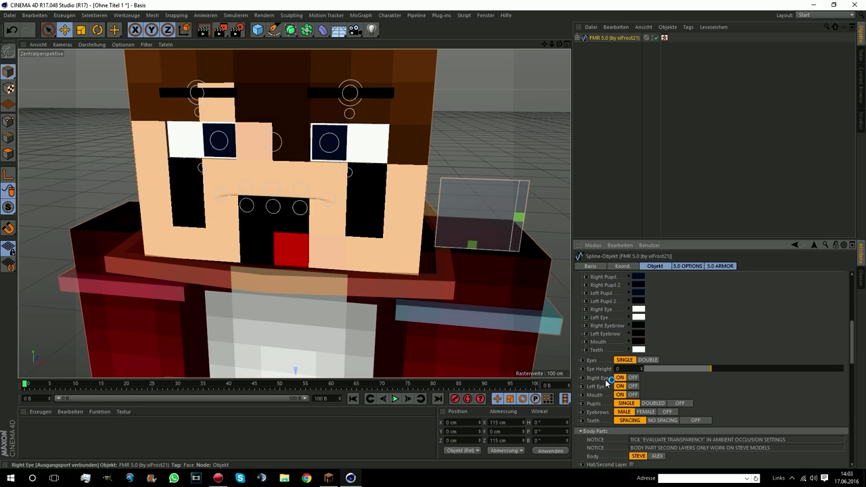
Set Right Eye, Left Eye, Mouth, Pupils, Eyebrows and Teeth to OFF
click(633, 378)
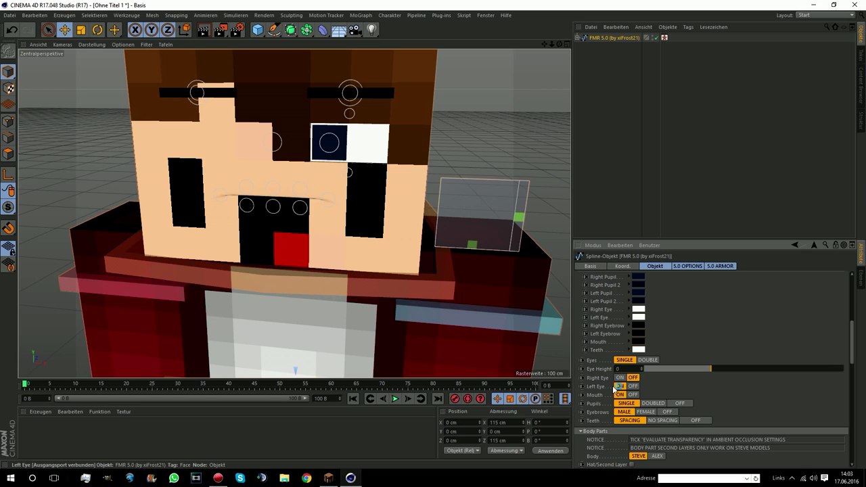
click(631, 387)
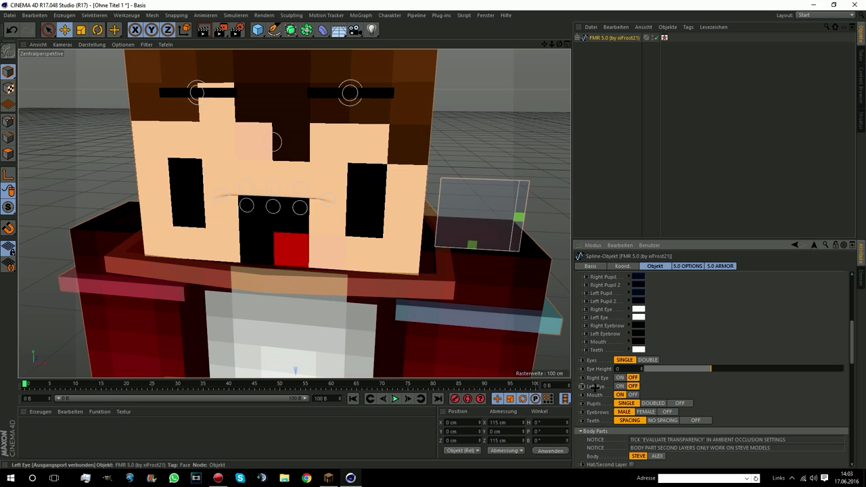
click(633, 394)
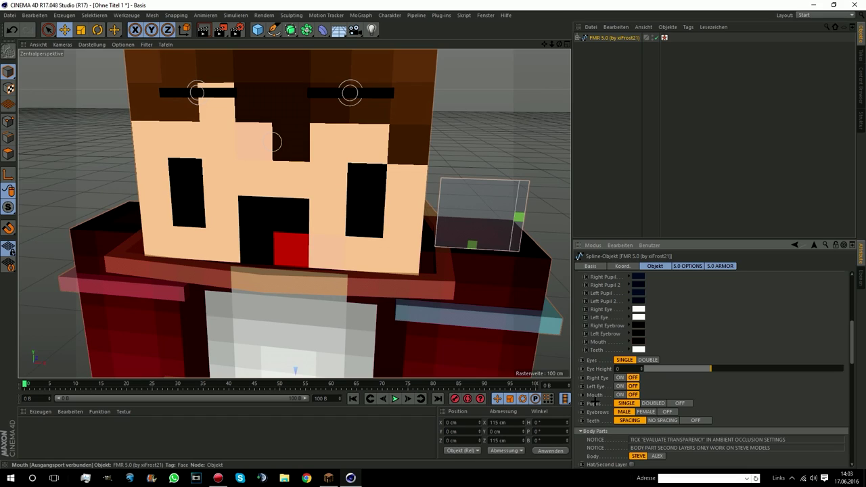
click(679, 403)
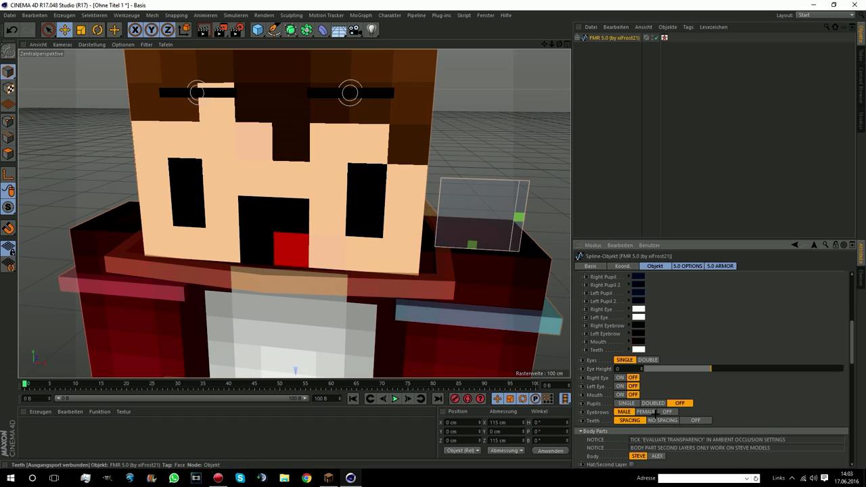
click(667, 411)
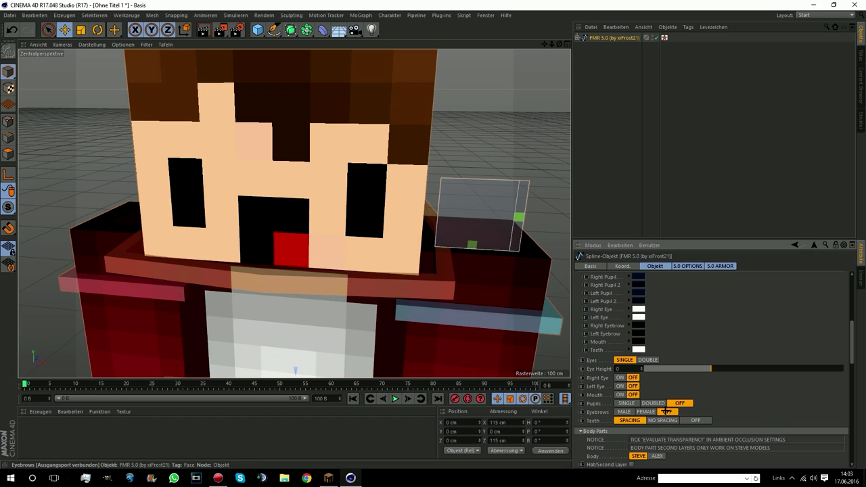
click(694, 421)
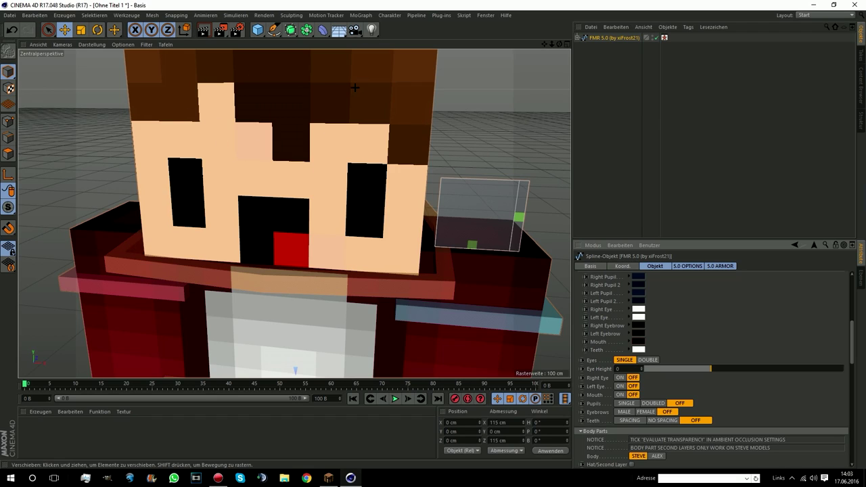
scroll(360, 106, down, 4)
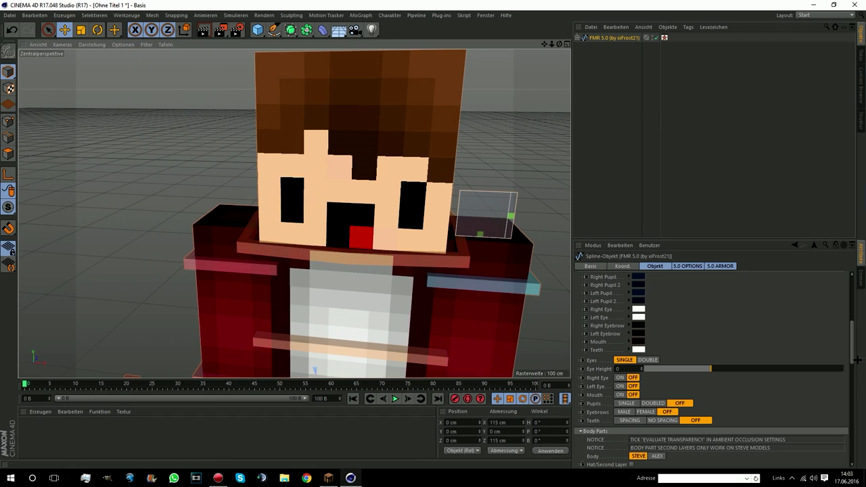
drag(850, 354, 850, 372)
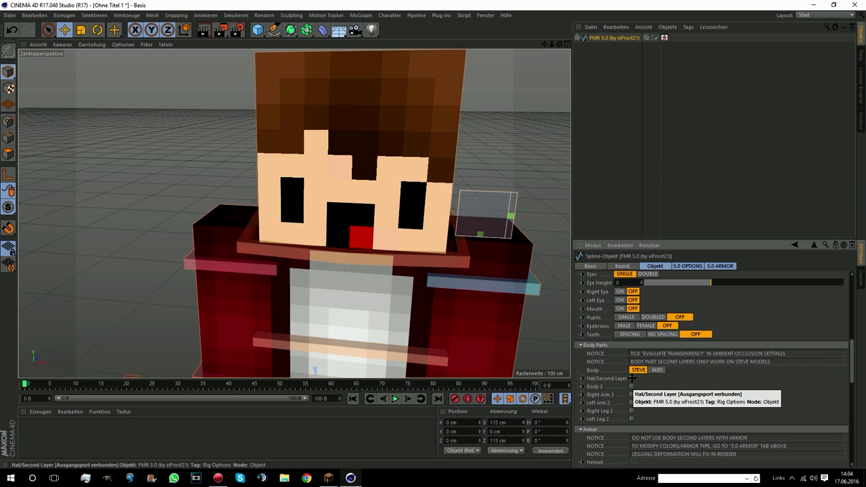
Keep the hat second layer on and reframe the character from the front
click(632, 379)
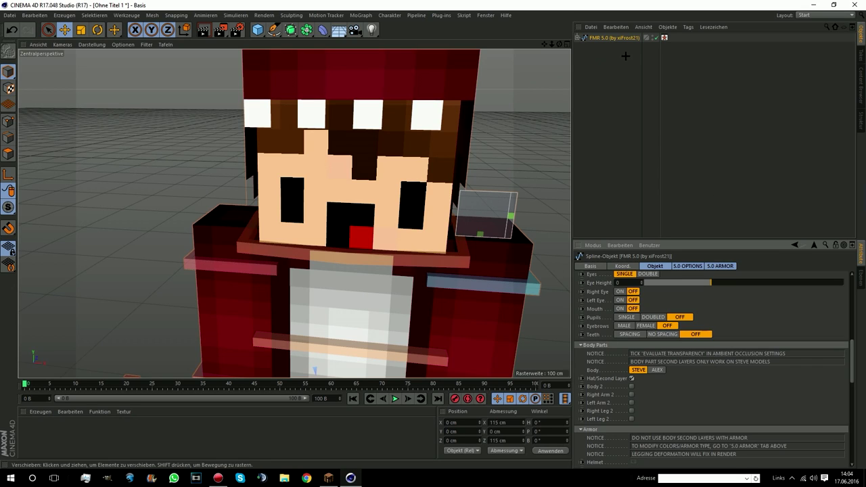
key(h)
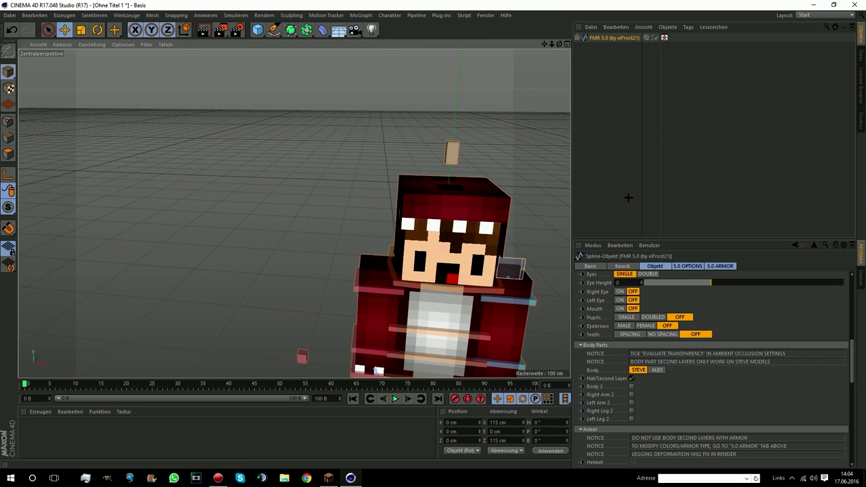
alt+drag(294, 213, 353, 234)
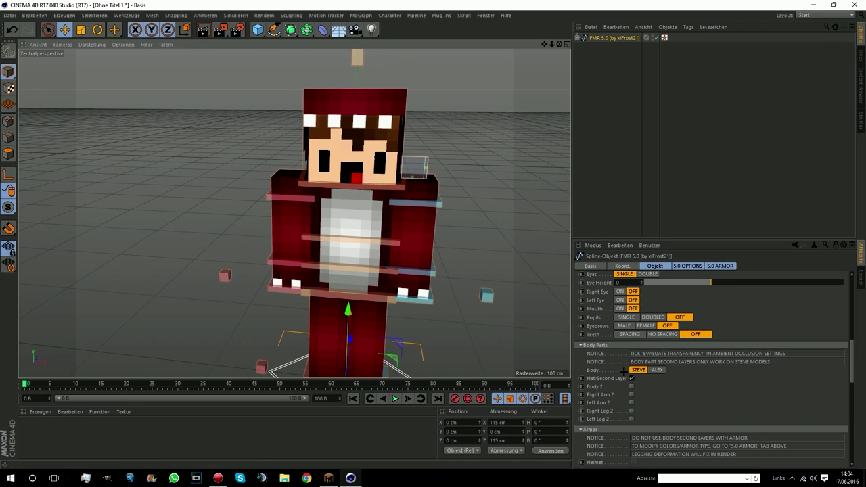
Leave Body 2, Right/Left Arm 2 and Right/Left Leg 2 unchecked
click(632, 394)
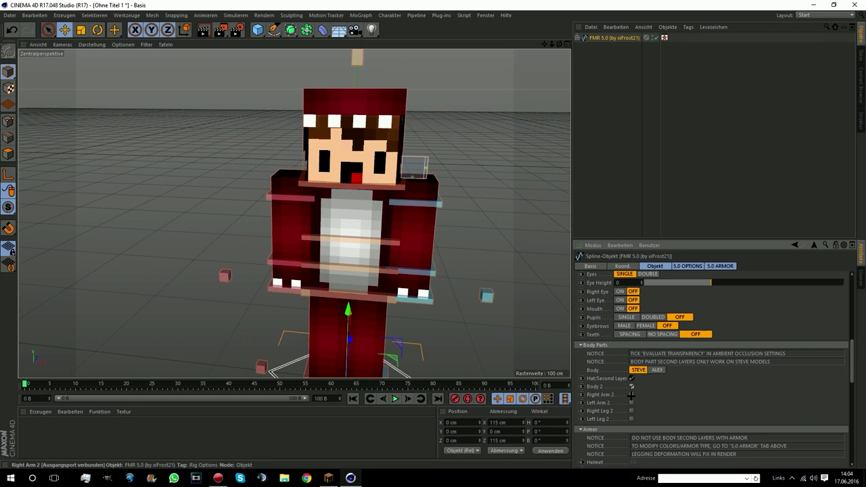
click(632, 403)
click(631, 411)
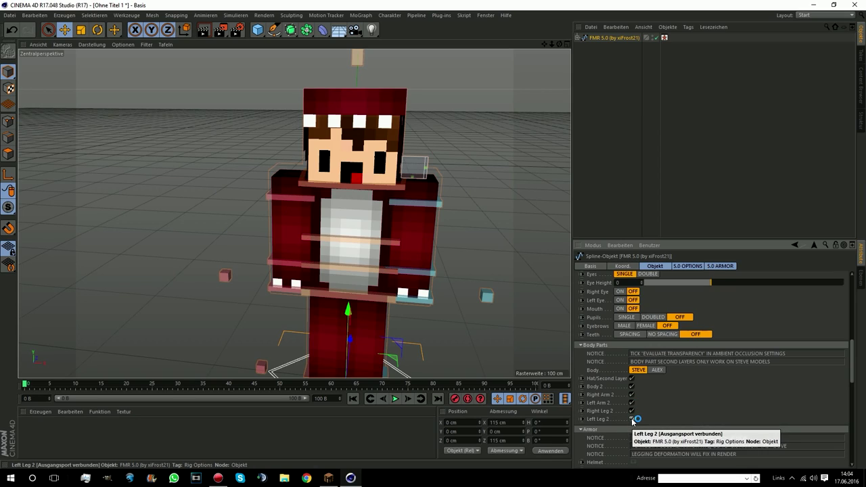
click(631, 419)
click(631, 411)
click(632, 402)
click(632, 394)
click(631, 386)
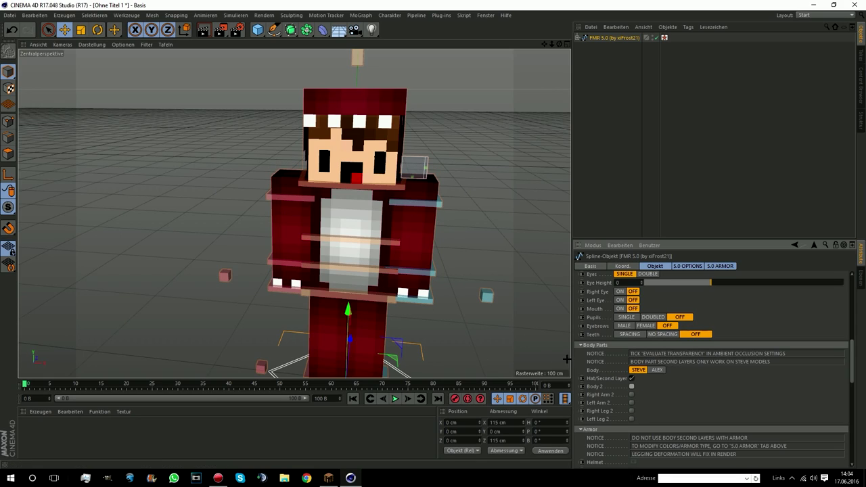
scroll(698, 411, down, 5)
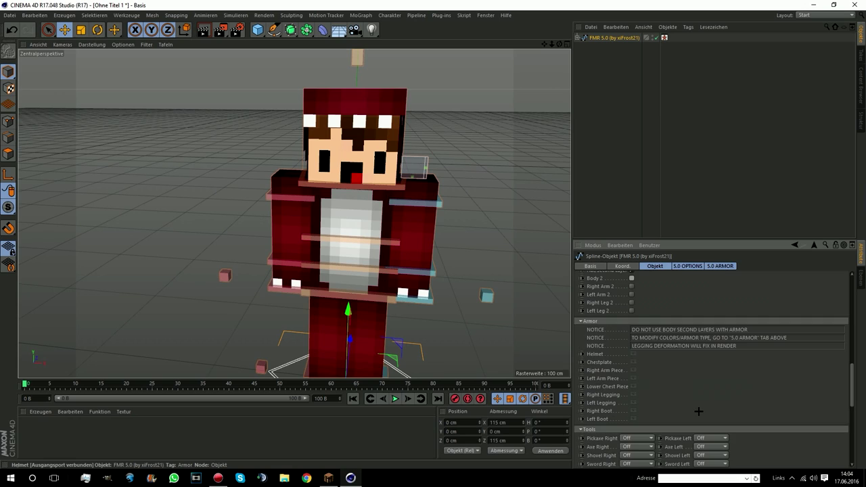
Orbit and zoom the view around the character to inspect it
scroll(698, 411, down, 5)
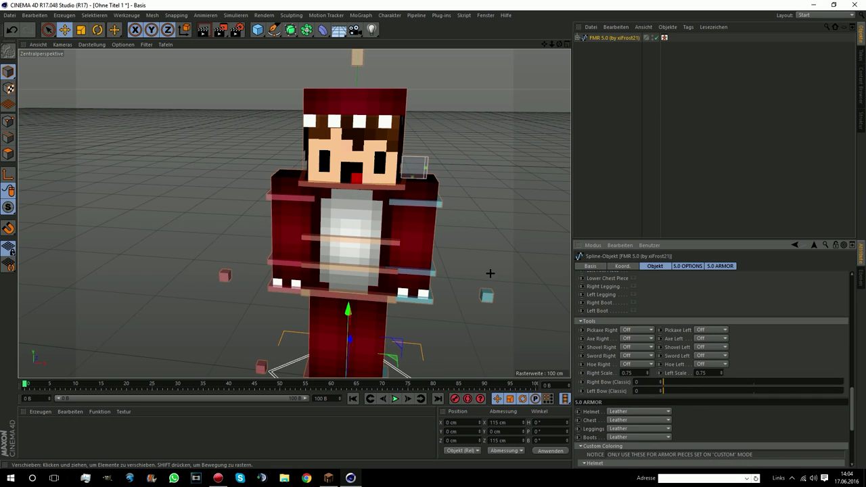
scroll(778, 354, up, 5)
scroll(778, 354, up, 5)
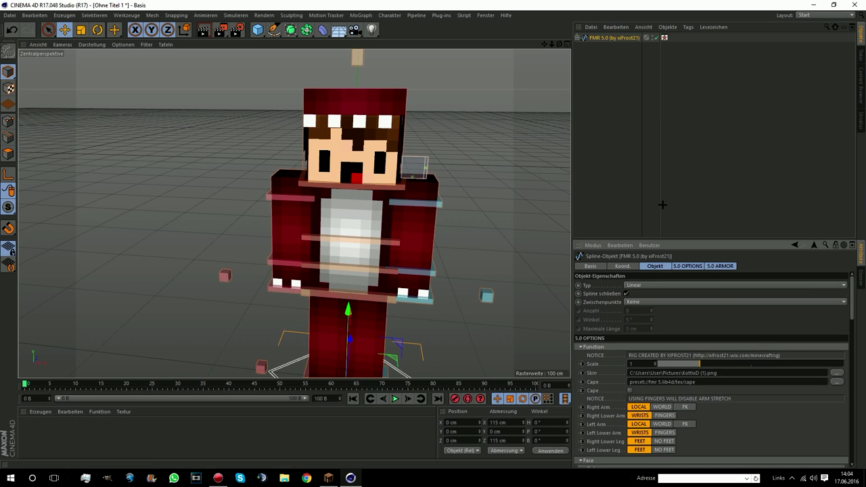
alt+drag(440, 203, 481, 158)
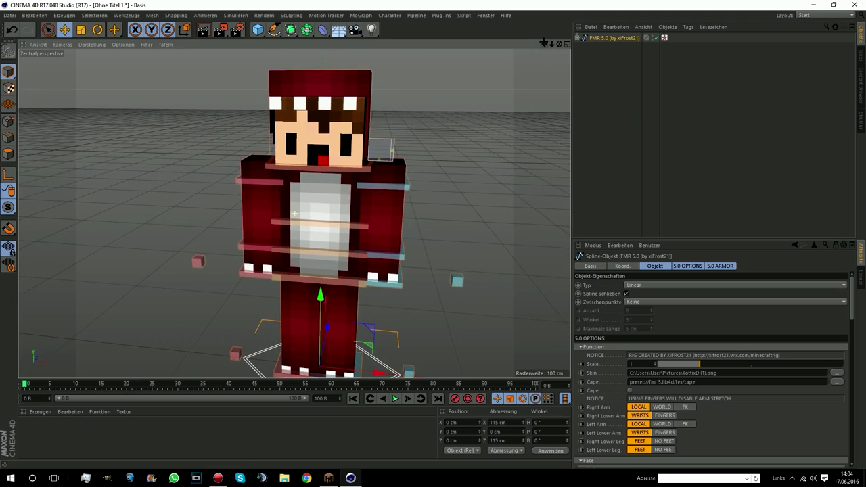
scroll(481, 158, up, 3)
scroll(481, 158, up, 1)
scroll(293, 213, up, 5)
scroll(294, 213, down, 3)
Reframe the character near-front, activate the Move tool and select goalArmR_L
alt+drag(294, 213, 294, 213)
scroll(508, 124, down, 3)
scroll(505, 136, down, 2)
scroll(505, 135, down, 1)
alt+drag(294, 214, 295, 214)
click(64, 29)
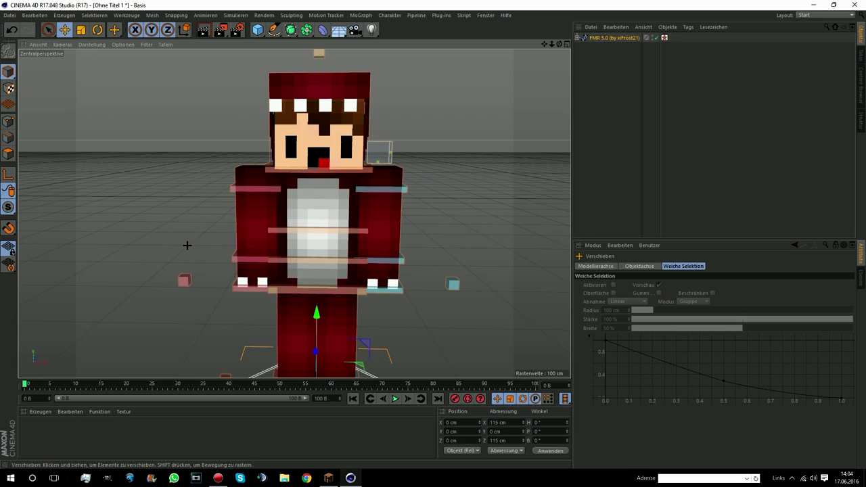
click(241, 287)
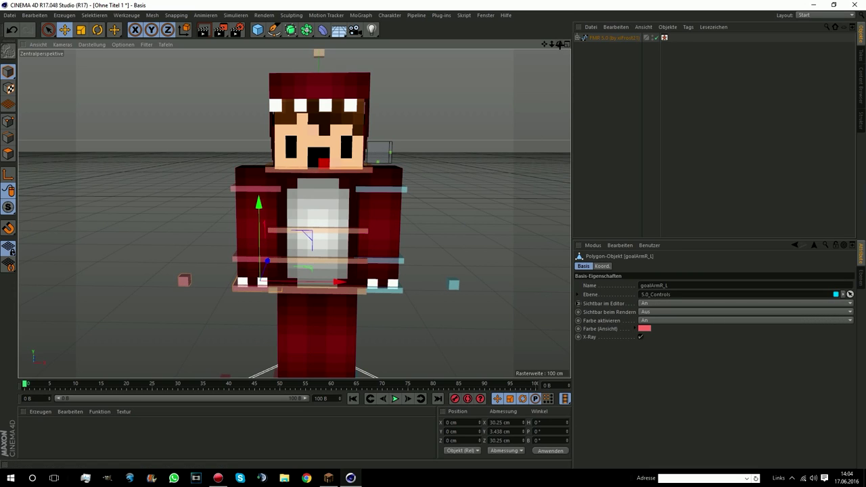
Move goalArmR_L so the right arm reaches forward (Y 16.812, Z -39.257 cm)
drag(559, 45, 515, 75)
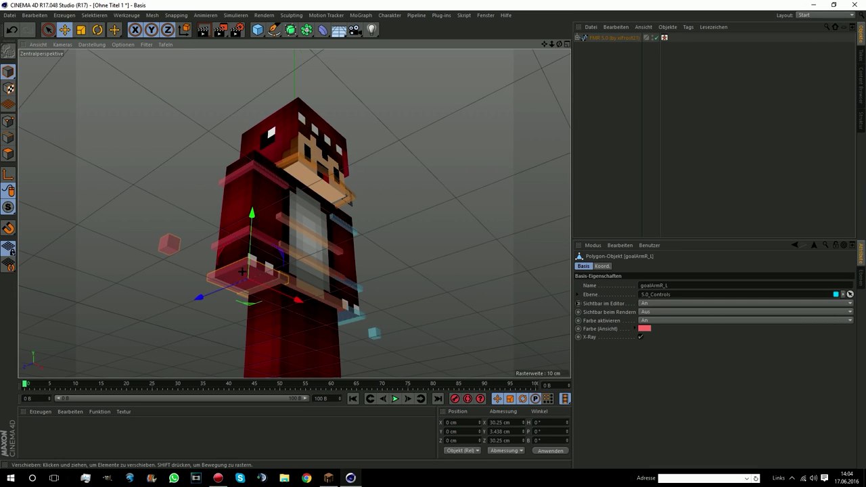
drag(557, 45, 443, 120)
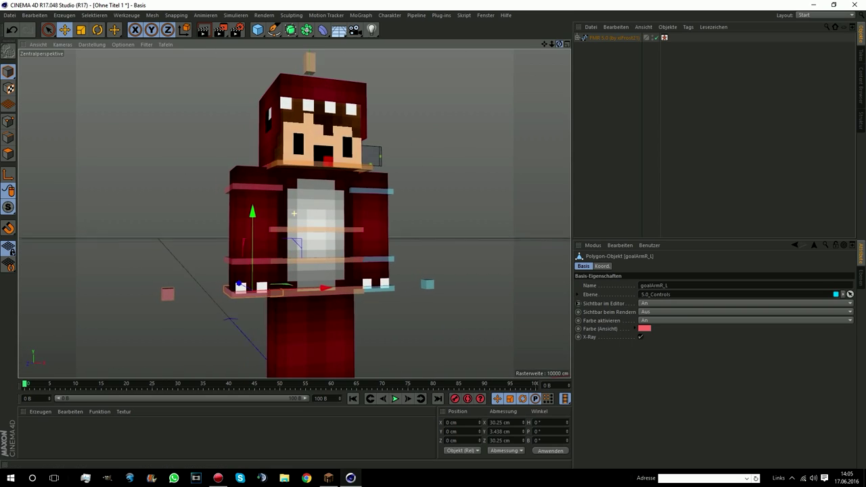
mouse_move(221, 282)
mouse_down()
mouse_move(210, 274)
mouse_move(217, 277)
mouse_up()
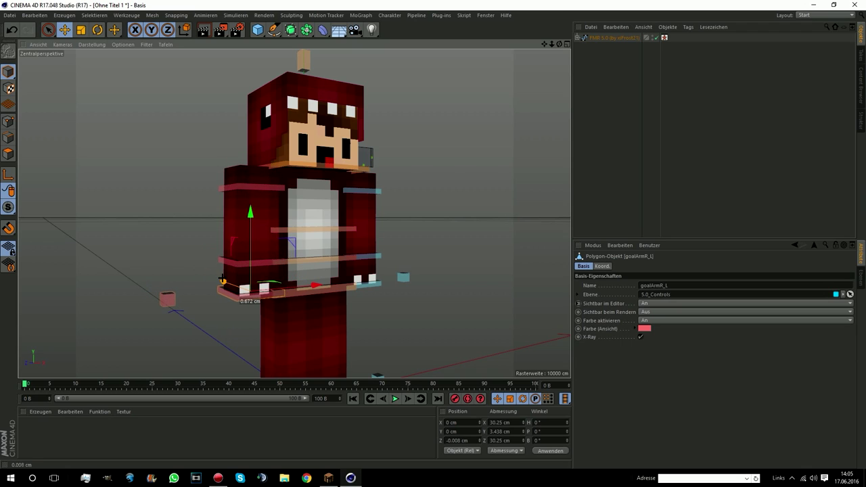
mouse_move(288, 288)
mouse_down()
mouse_move(222, 287)
mouse_move(257, 222)
mouse_move(257, 201)
mouse_up()
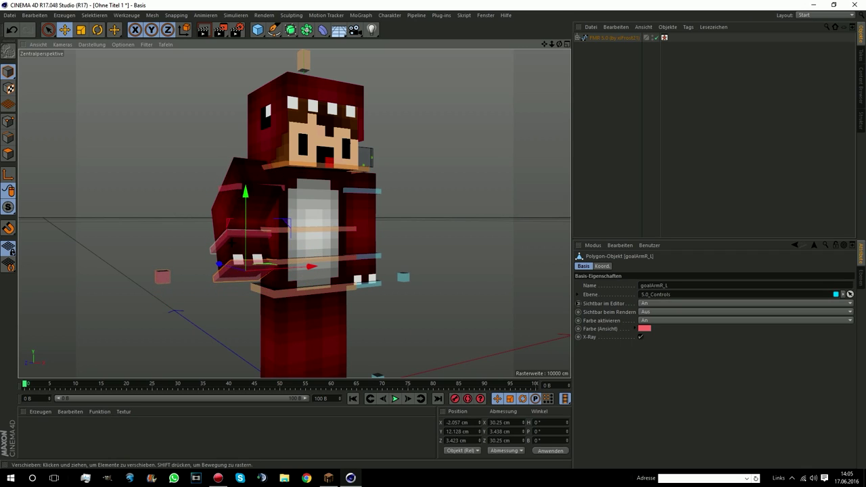
drag(219, 264, 233, 268)
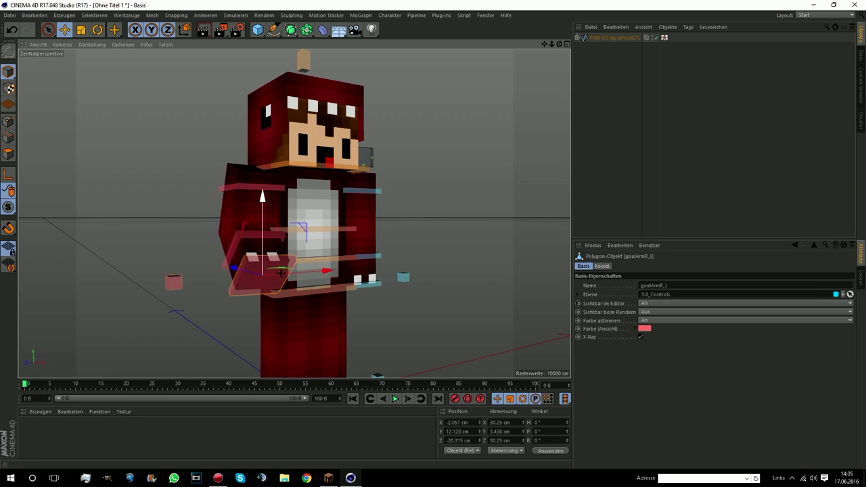
drag(560, 44, 480, 104)
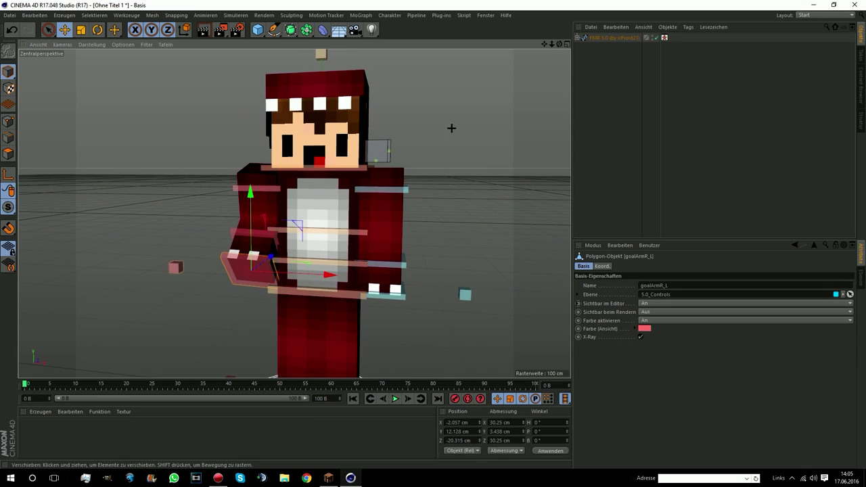
mouse_move(271, 257)
mouse_down()
mouse_move(261, 258)
mouse_move(305, 275)
mouse_up()
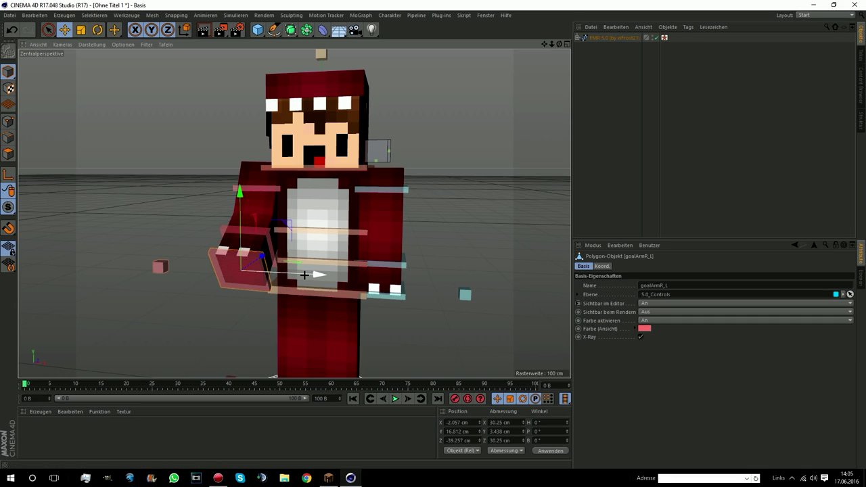
key(alt+Tab)
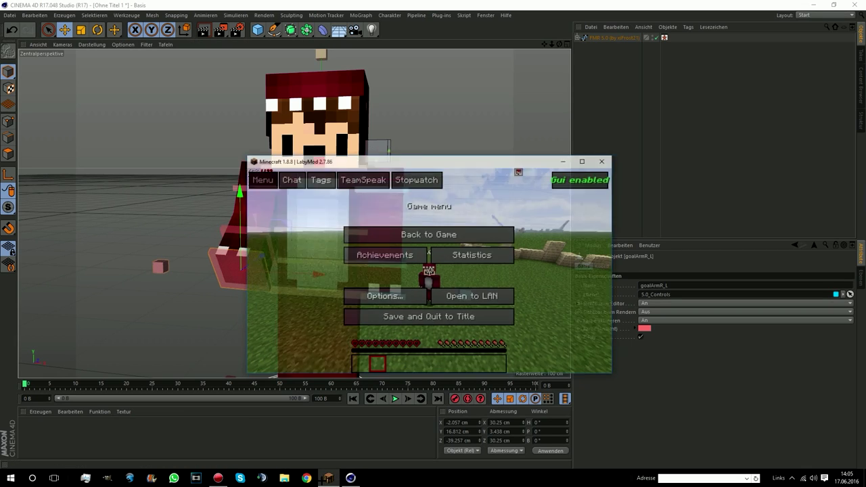
Switch Minecraft to creative mode with the /gamemode 1 chat command
key(Escape)
key(e)
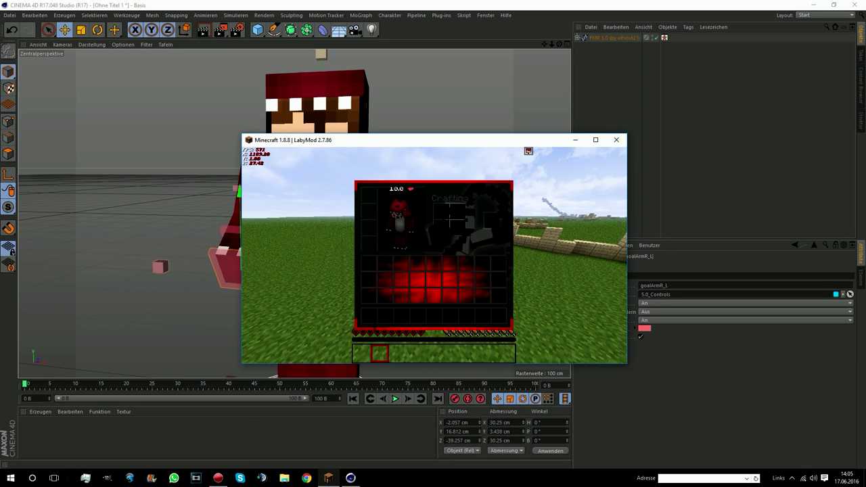
key(e)
key(t)
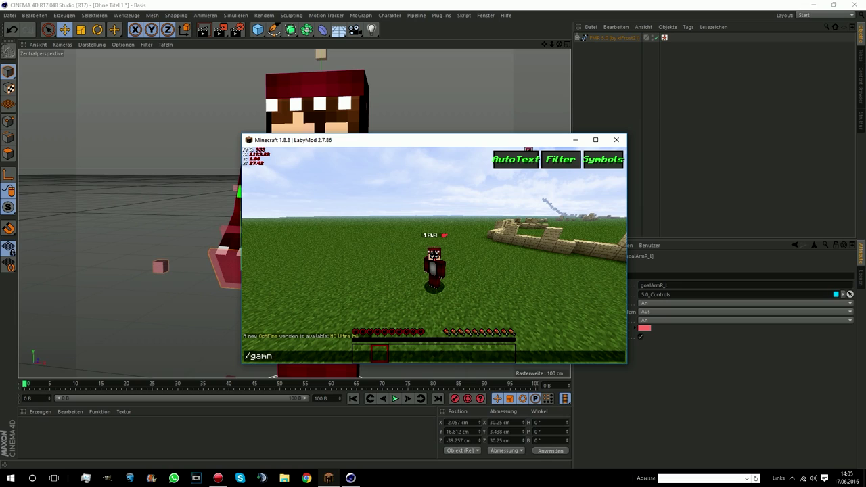
text(1)
key(Return)
key(e)
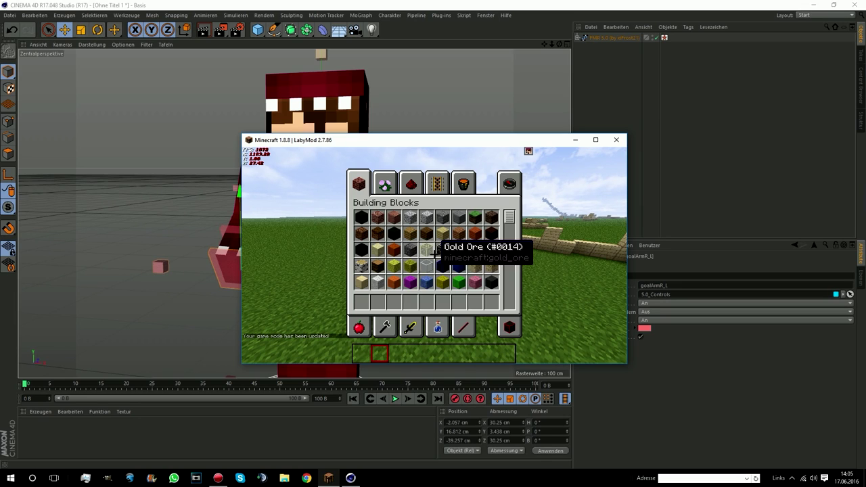
Browse the Combat items in the creative inventory, then minimise Minecraft
click(410, 328)
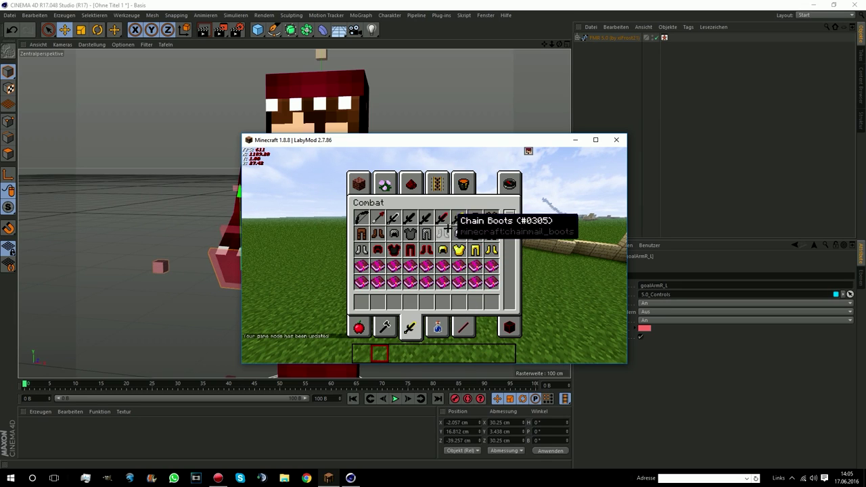
key(e)
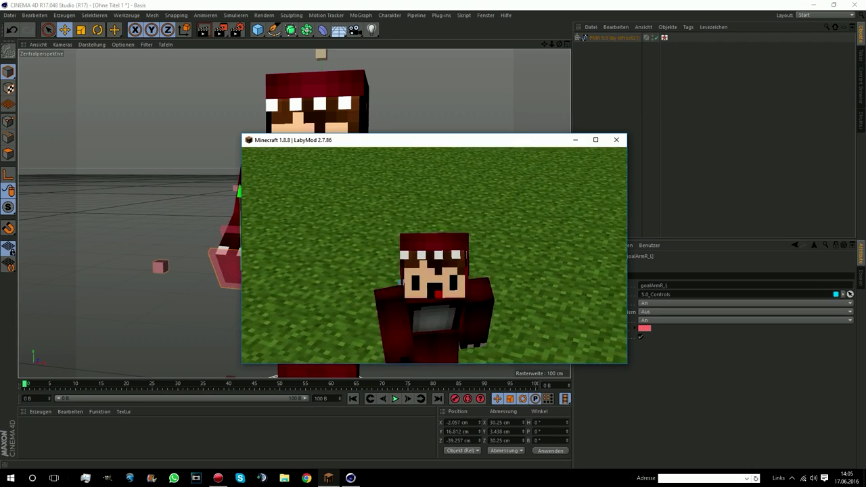
key(e)
click(576, 139)
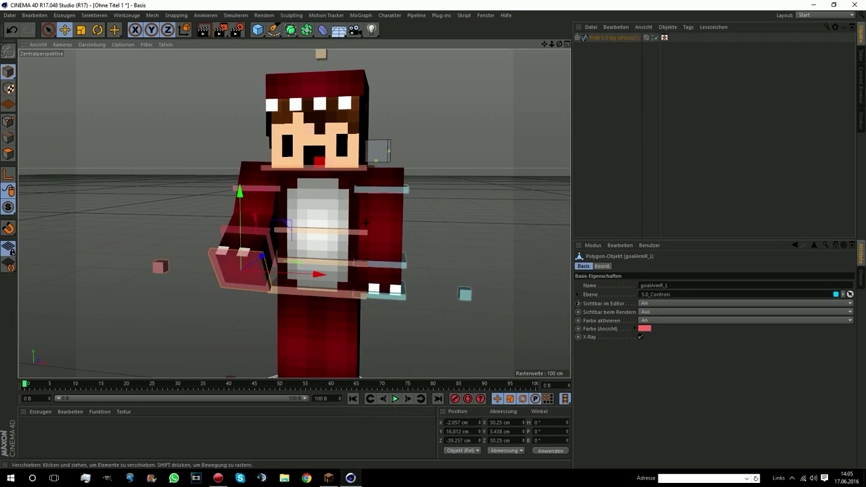
Raise the right hand control further out, then lift goalArmL_L and bring it forward
mouse_move(281, 267)
mouse_down()
mouse_move(270, 253)
mouse_move(259, 256)
mouse_up()
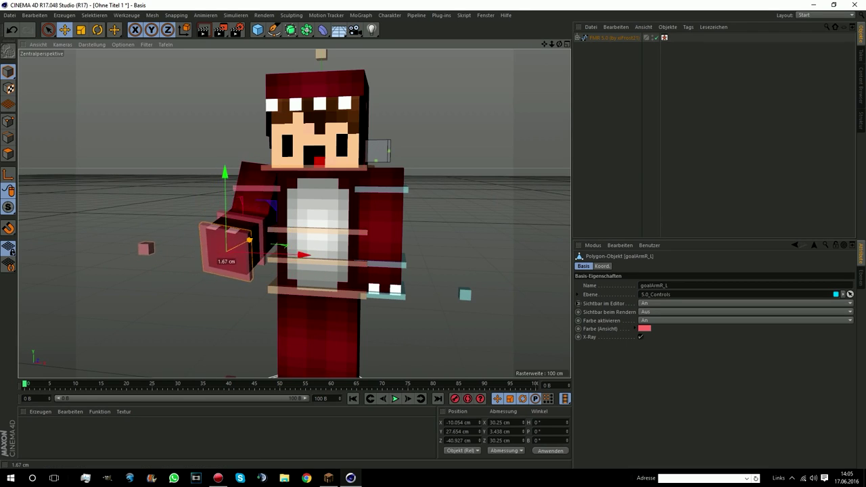
drag(242, 244, 385, 218)
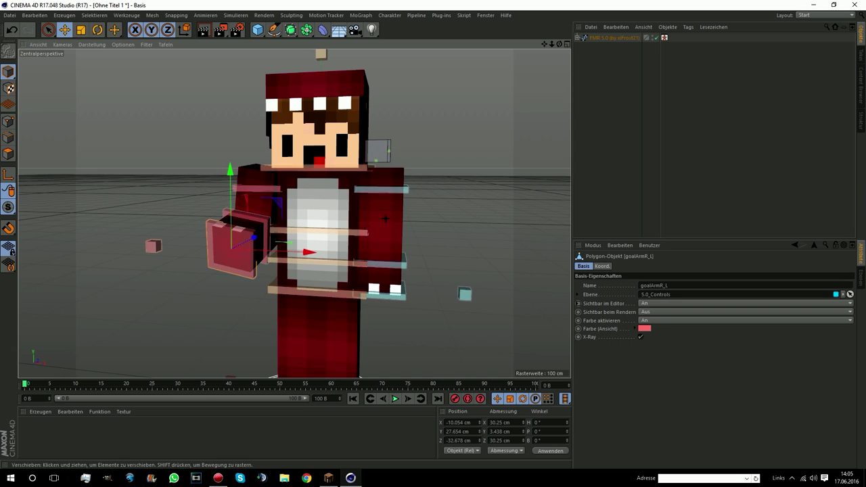
click(395, 291)
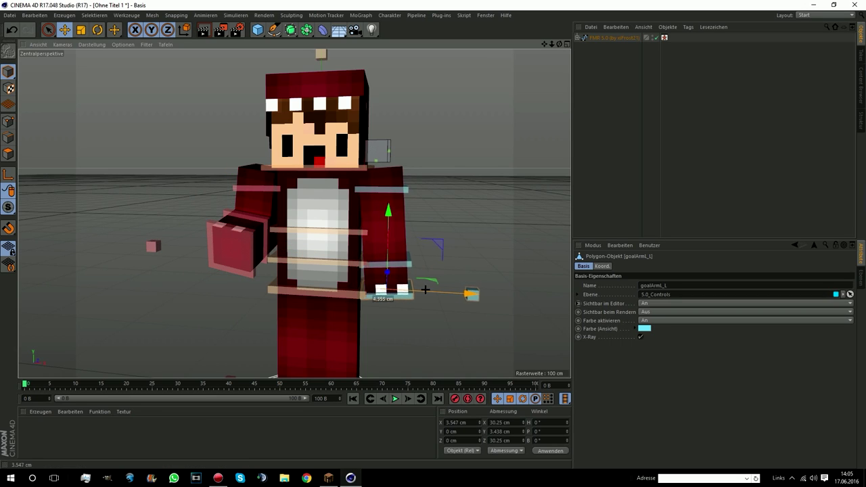
drag(399, 215, 399, 191)
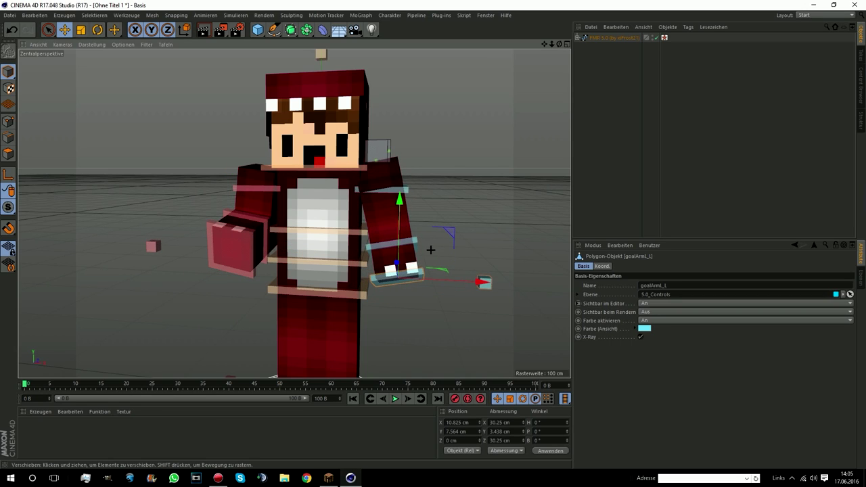
drag(559, 44, 534, 47)
drag(425, 274, 414, 282)
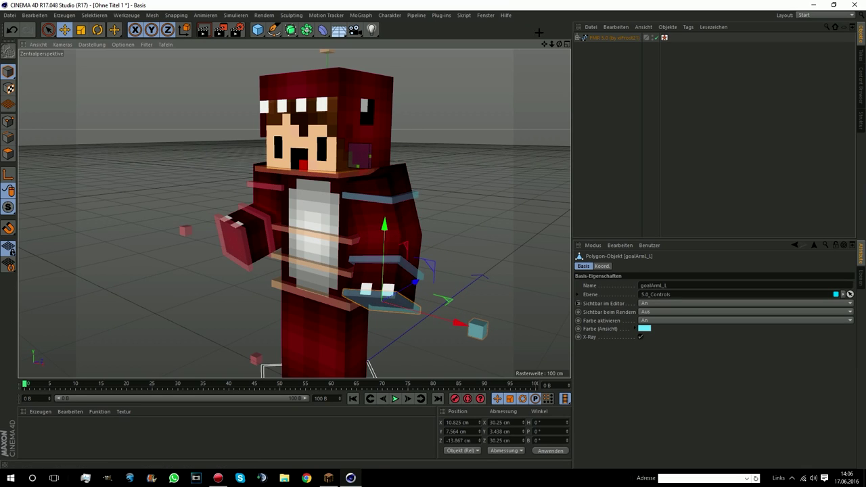
Check the pose from another angle and raise controlWaist to Y 71.841 cm
drag(559, 43, 534, 48)
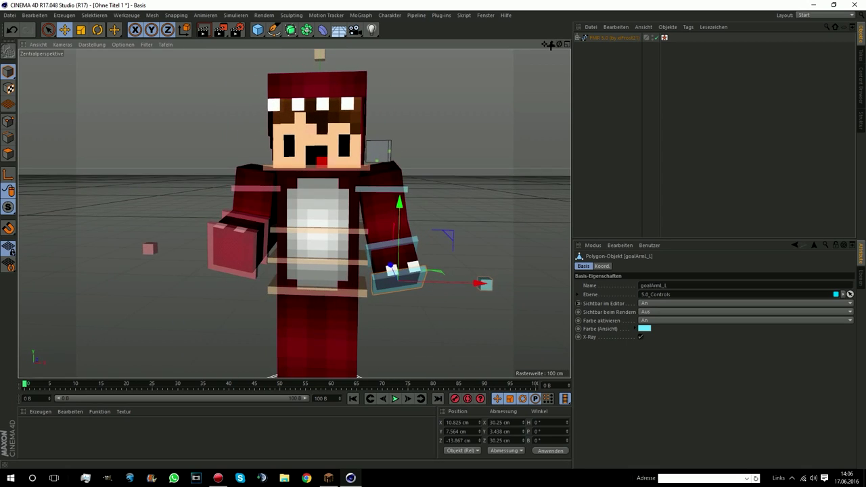
scroll(295, 214, up, 2)
scroll(324, 201, up, 1)
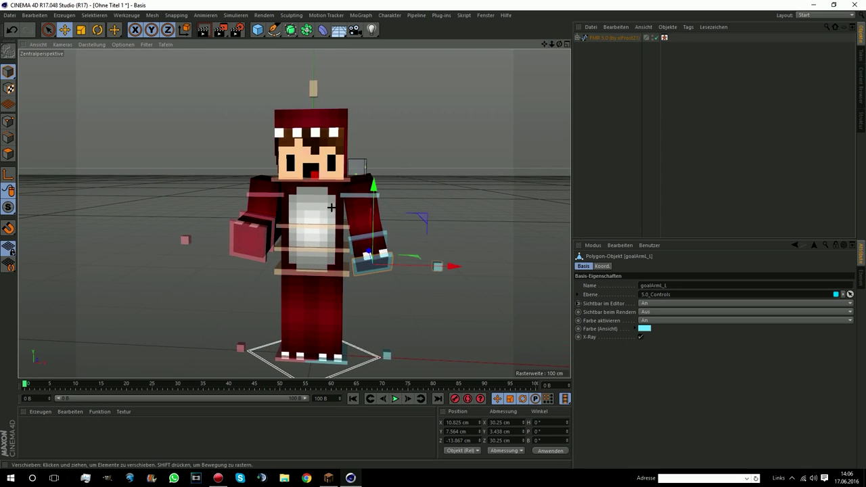
scroll(316, 269, up, 2)
scroll(317, 269, up, 1)
drag(317, 269, 316, 155)
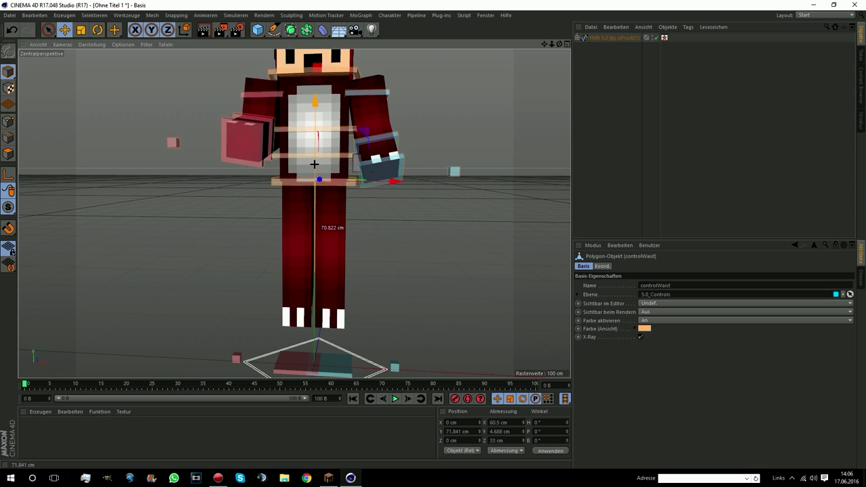
Undo the character's vertical waist move and switch to the Rotate tool
drag(316, 156, 316, 173)
click(34, 15)
click(42, 28)
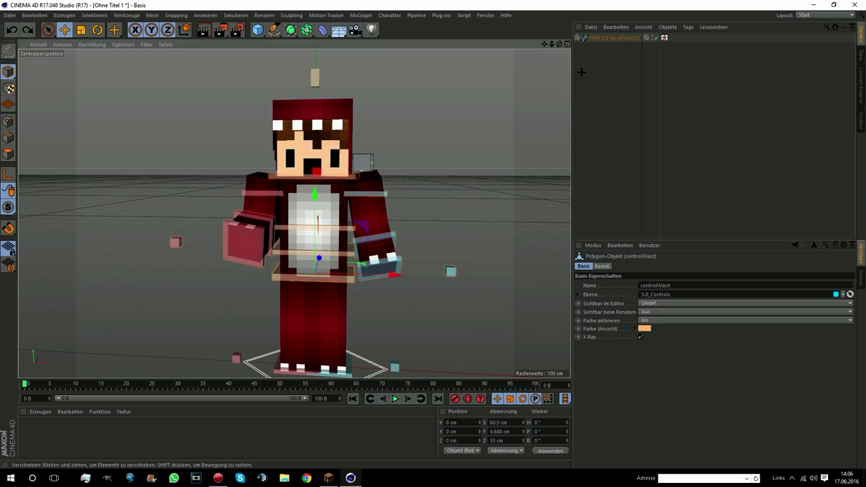
drag(559, 44, 422, 58)
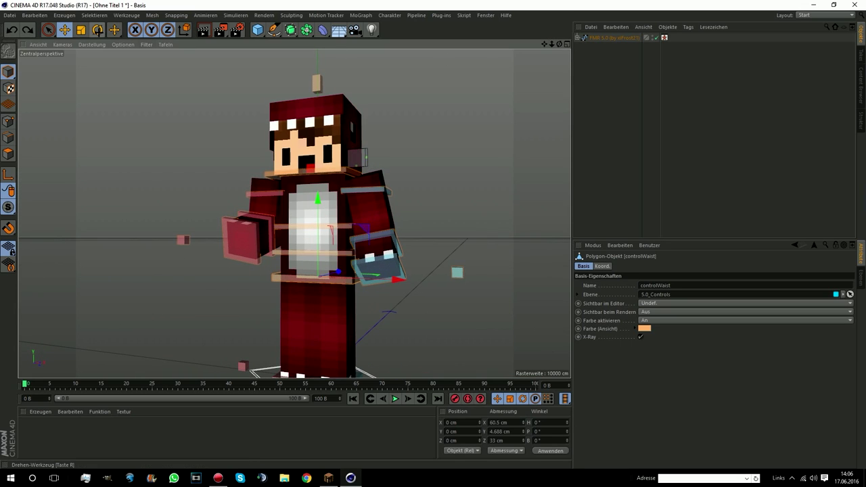
click(98, 29)
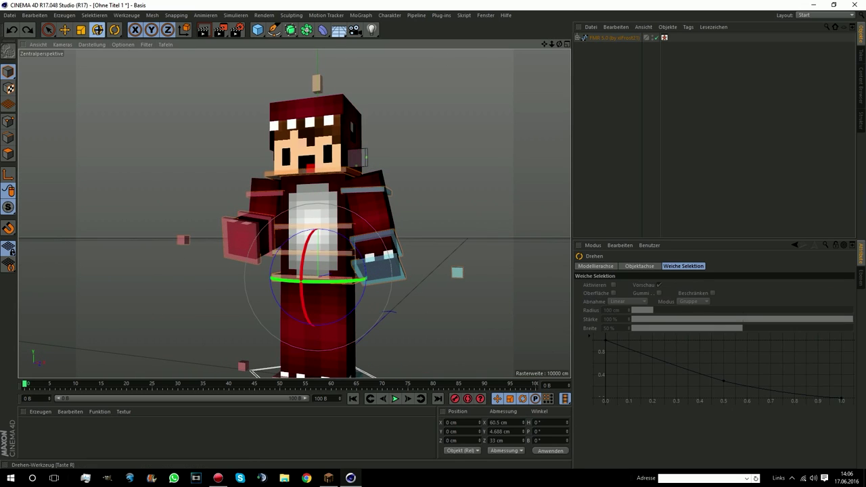
drag(552, 44, 405, 254)
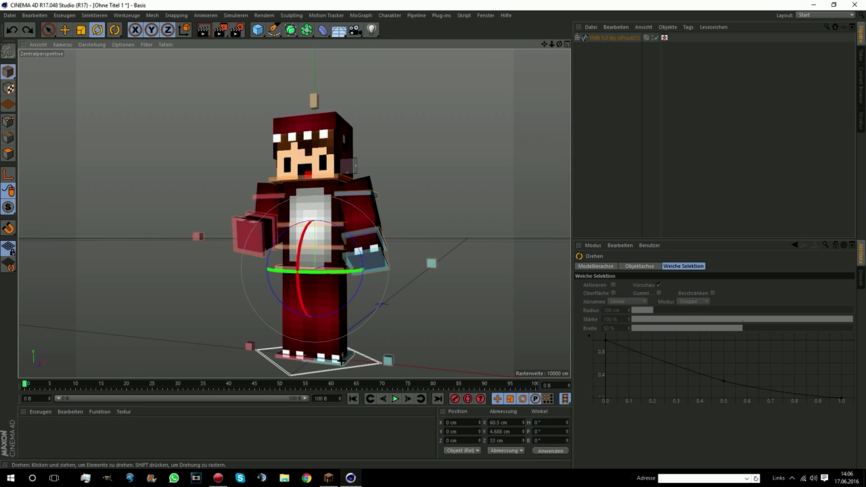
Rotate the foot controls goalLegL and goalLegR and twist controlBack to H 29.6°
click(343, 359)
drag(345, 366, 355, 370)
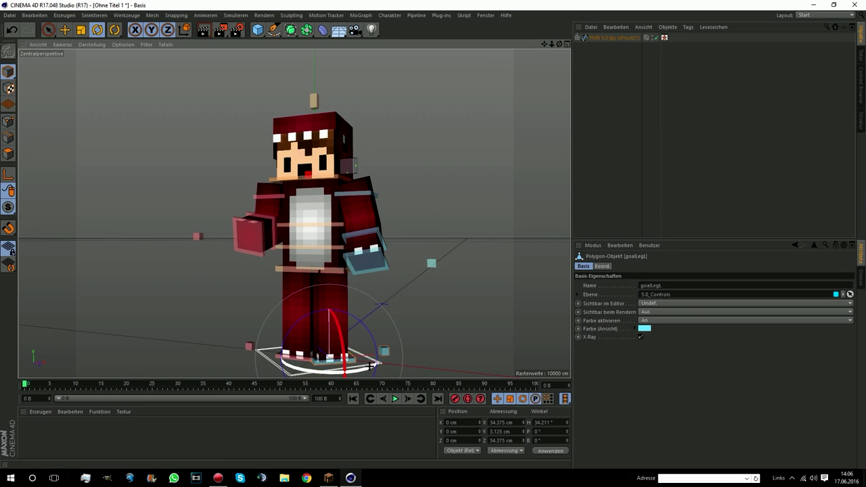
click(304, 359)
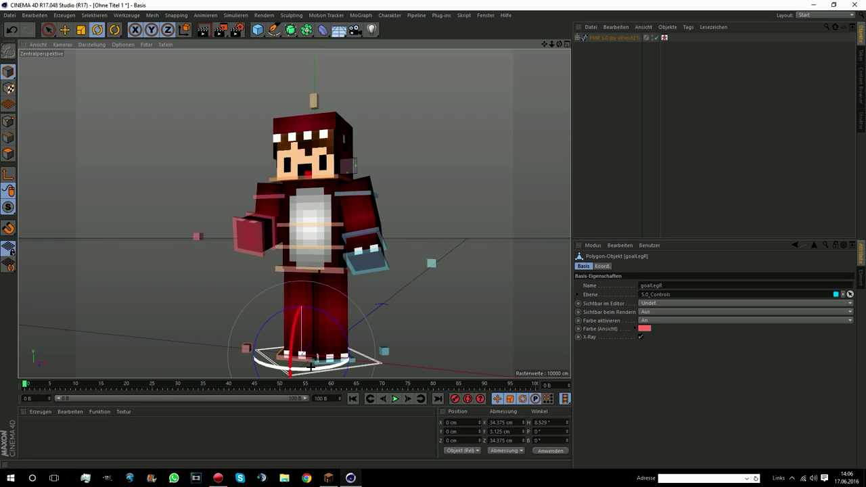
click(314, 225)
drag(314, 224, 314, 217)
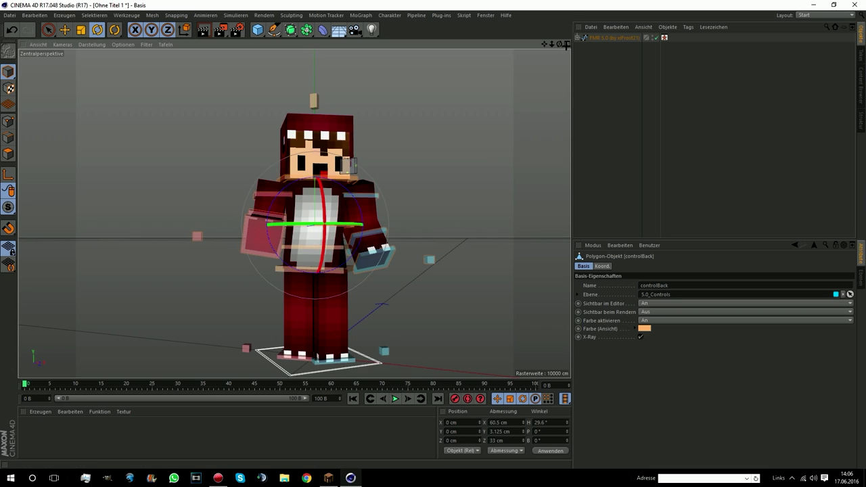
Rotate controlWaist to H 17.2° and controlNeck to H 14.4°, P 7.637°, then deselect
drag(559, 44, 535, 46)
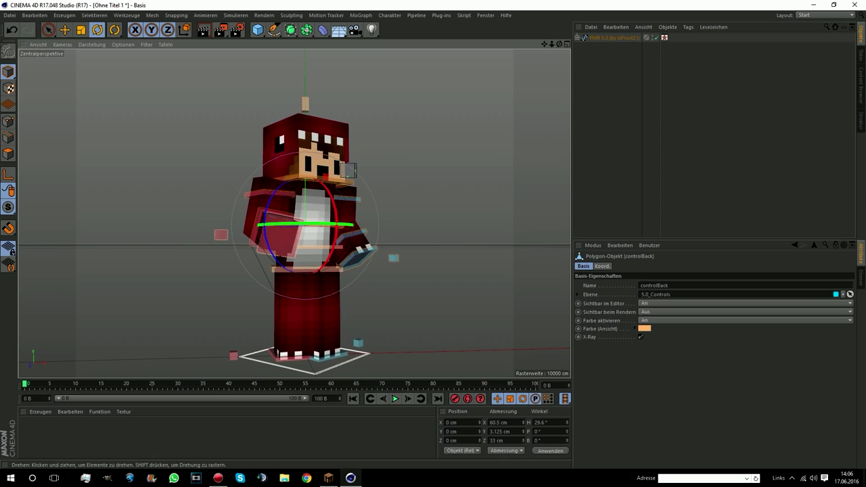
click(277, 271)
drag(276, 273, 511, 119)
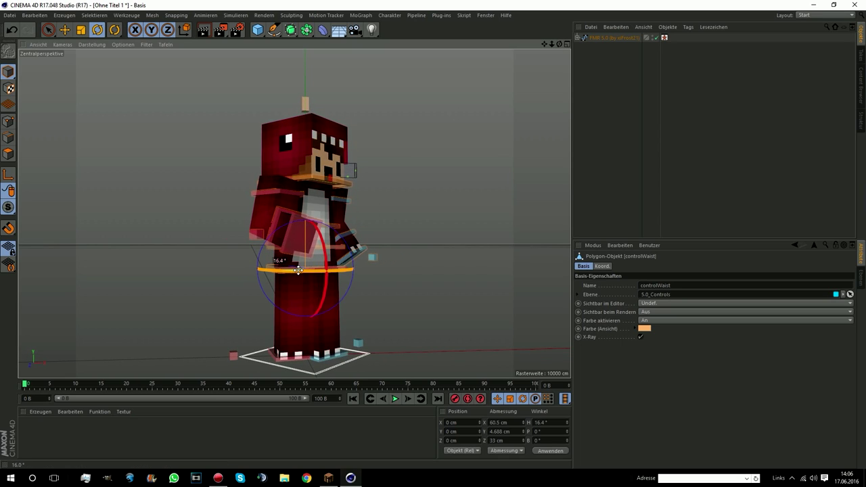
drag(552, 44, 528, 46)
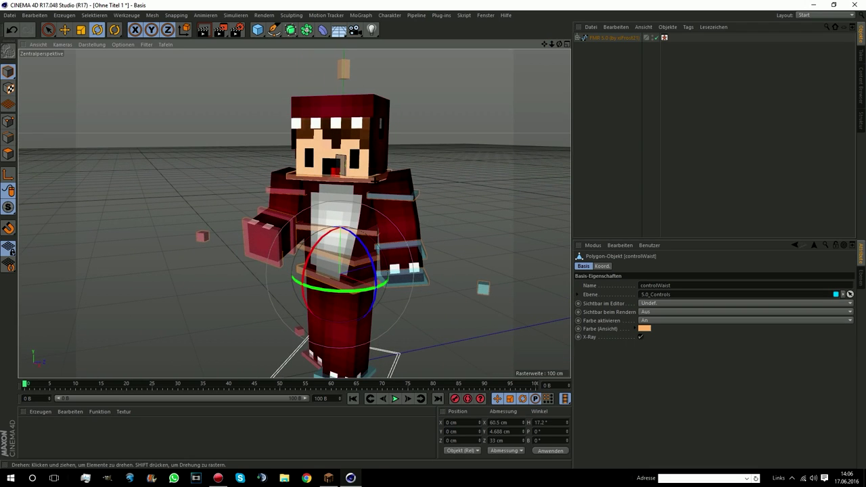
click(371, 180)
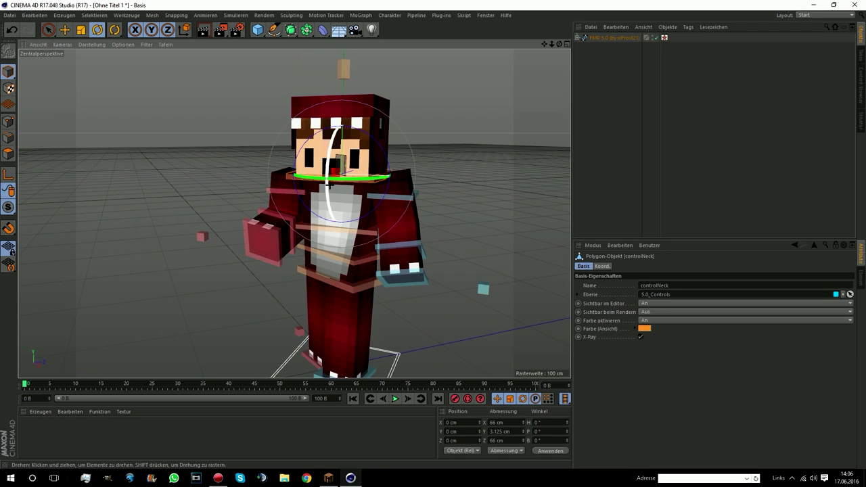
drag(339, 178, 339, 206)
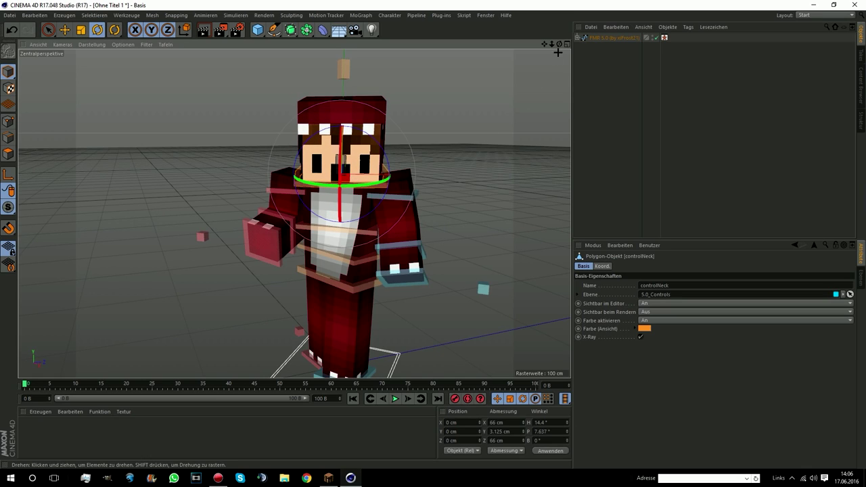
drag(559, 44, 559, 46)
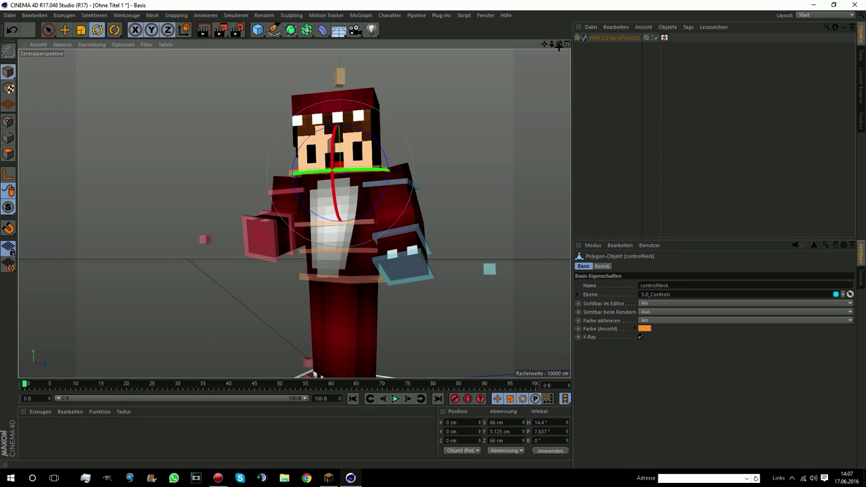
drag(551, 44, 550, 45)
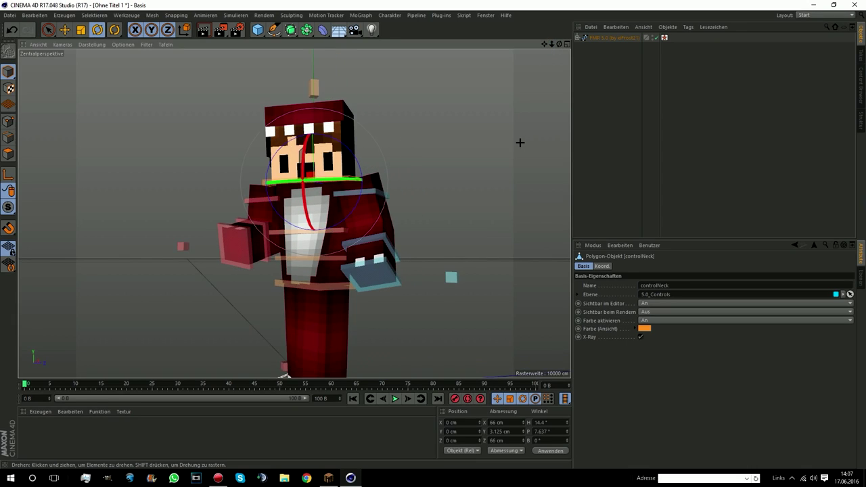
click(486, 159)
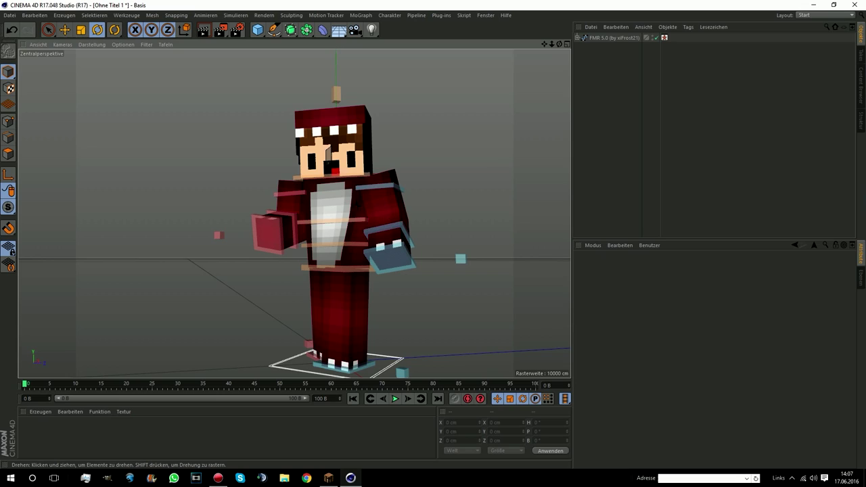
Move goalLegR up to Y 13.582 cm and goalLegL to Y 8.895 cm so both legs bend
click(65, 30)
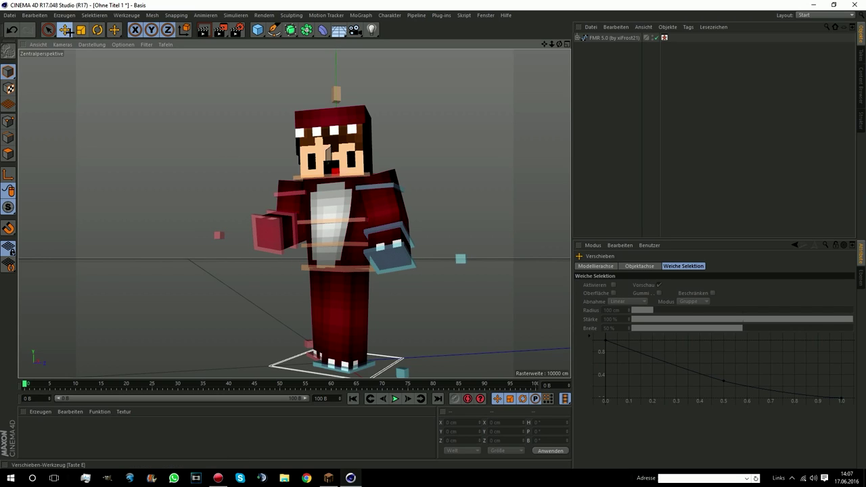
click(346, 314)
click(324, 356)
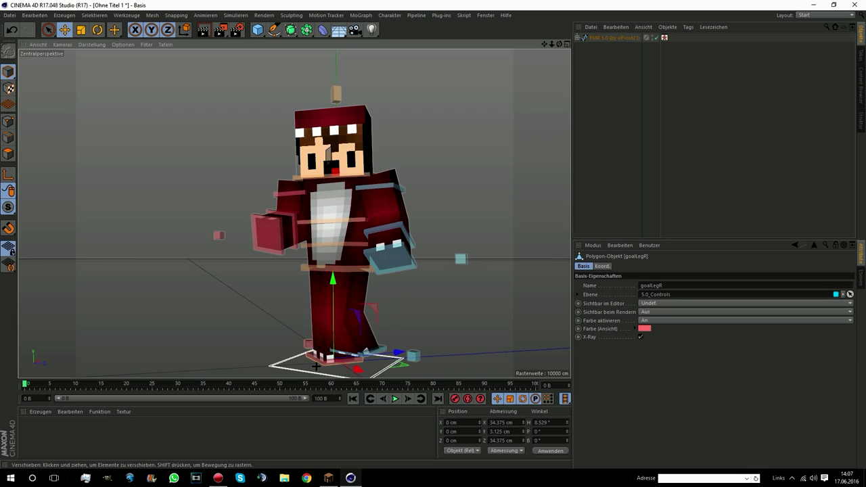
drag(325, 355, 303, 323)
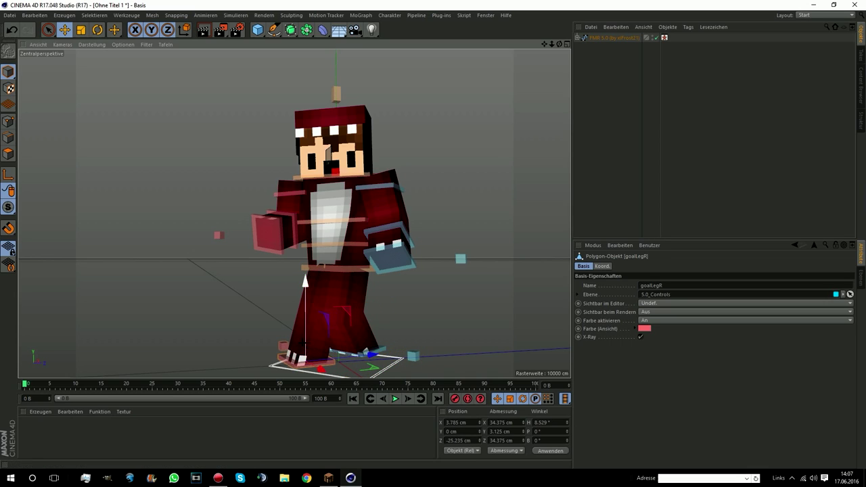
drag(372, 350, 383, 357)
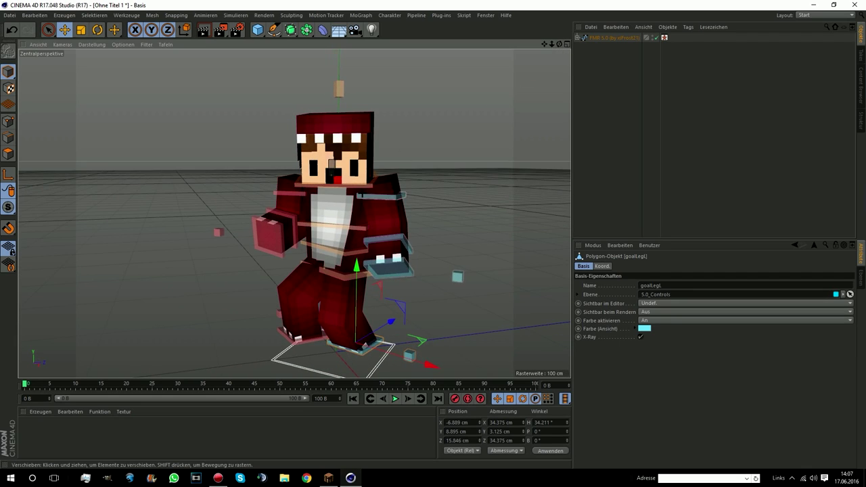
scroll(360, 194, up, 3)
scroll(360, 195, up, 3)
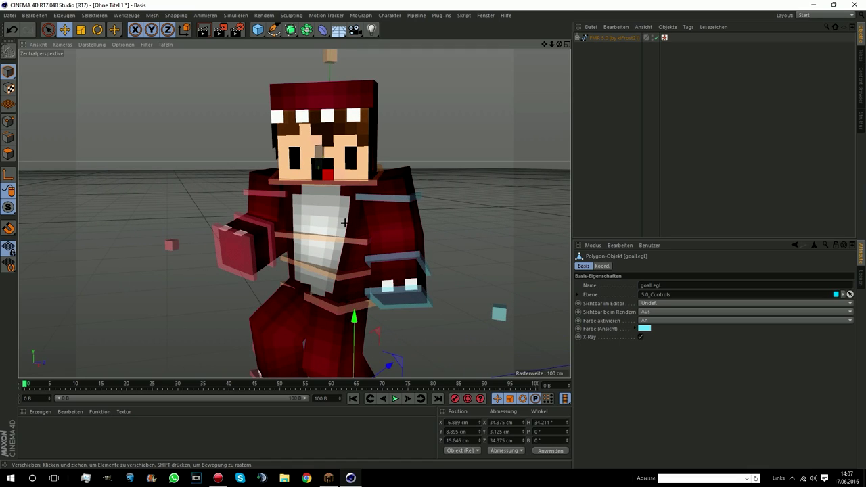
On the FMR 5.0 rig, leave the right pickaxe Off and set Sword Right to Iron
click(612, 38)
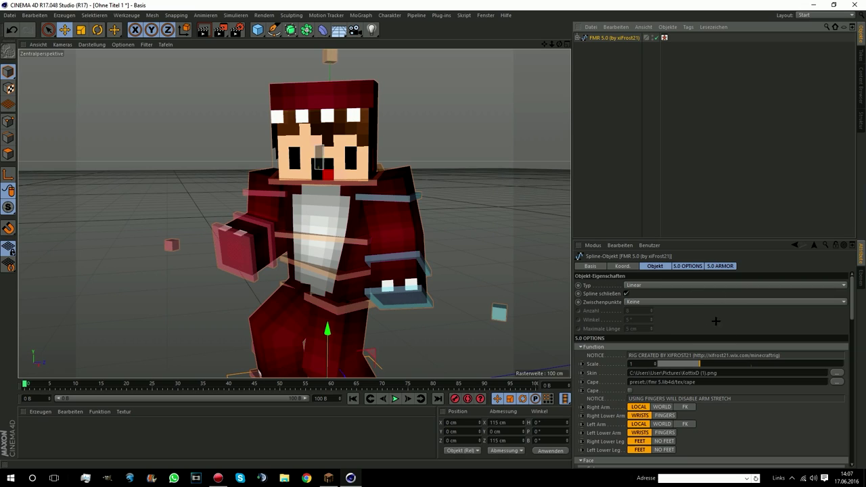
drag(853, 305, 855, 417)
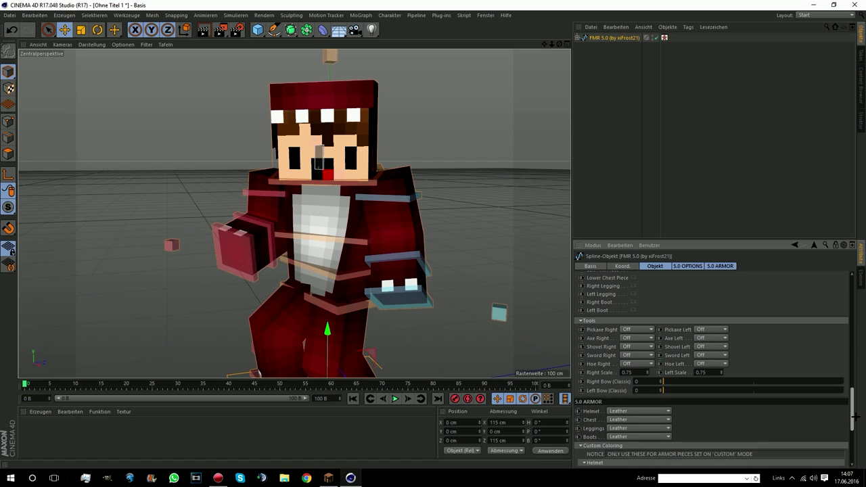
click(627, 330)
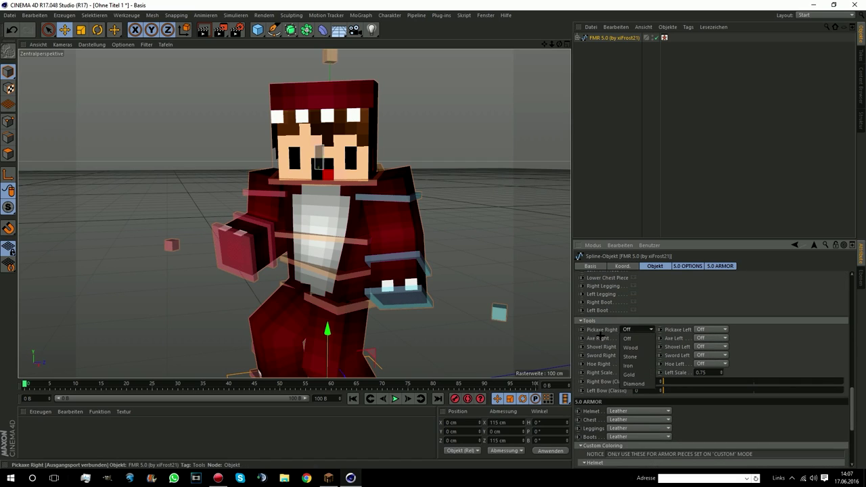
click(627, 337)
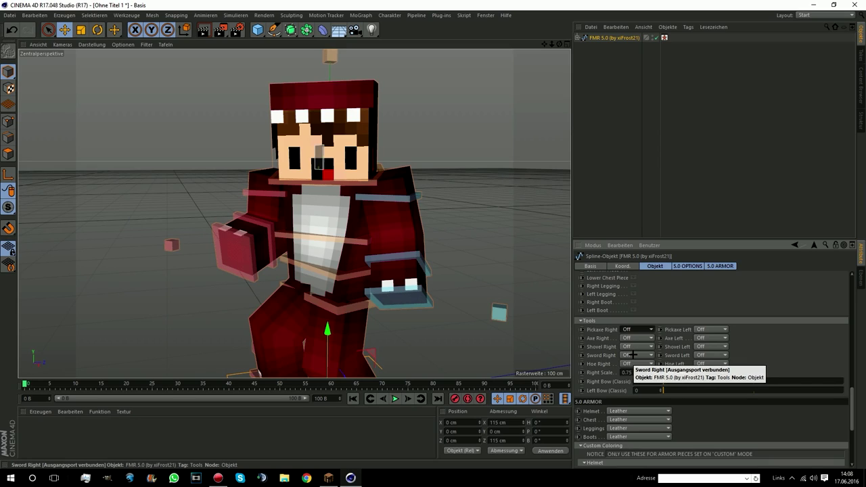
click(638, 355)
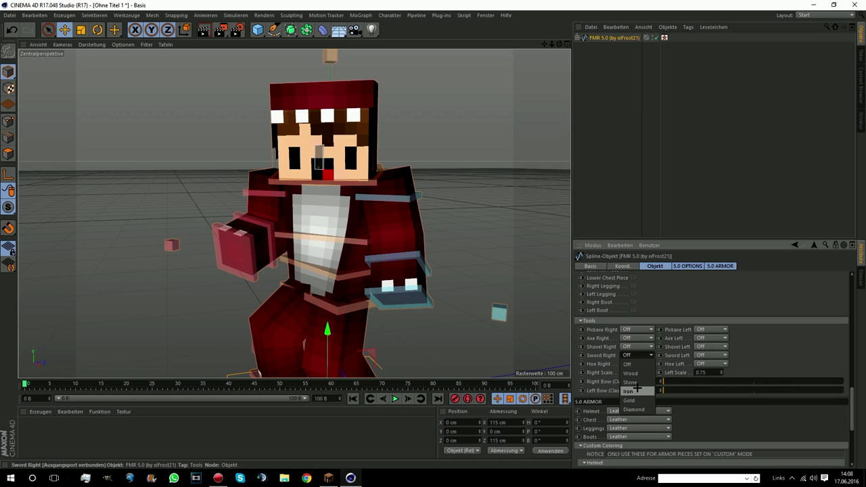
click(629, 391)
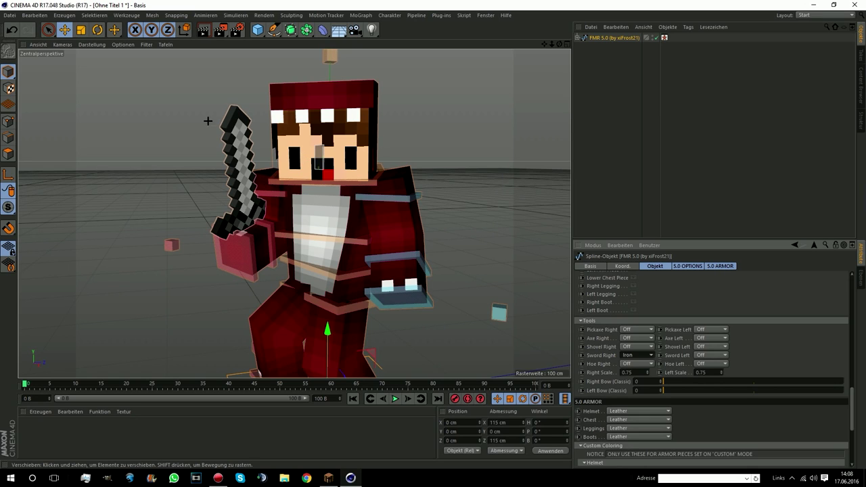
Slide the sword along its X axis and down into the character's hand
drag(559, 44, 423, 116)
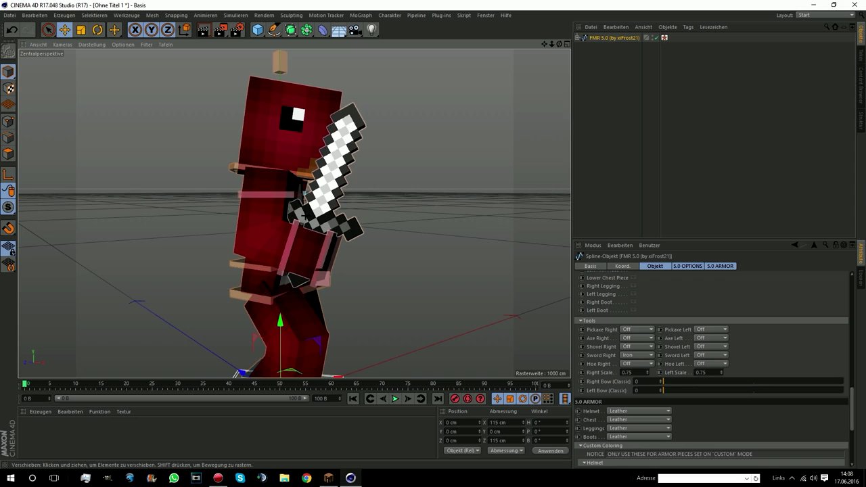
click(323, 204)
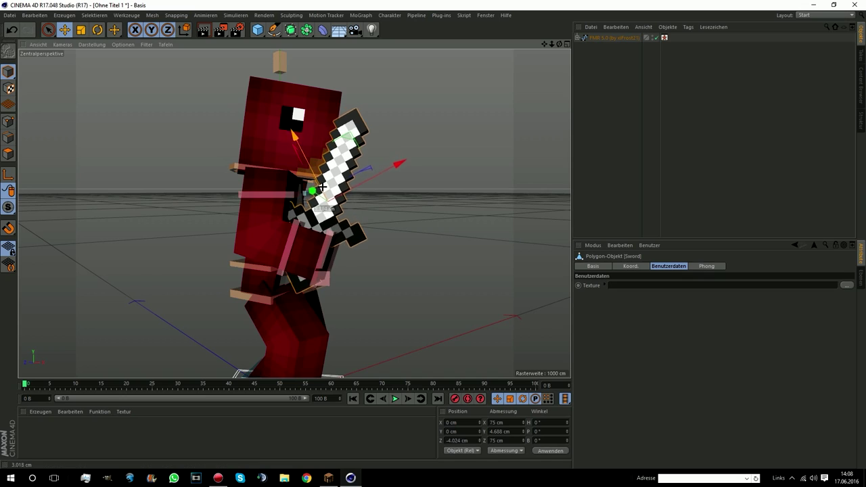
drag(348, 195, 374, 192)
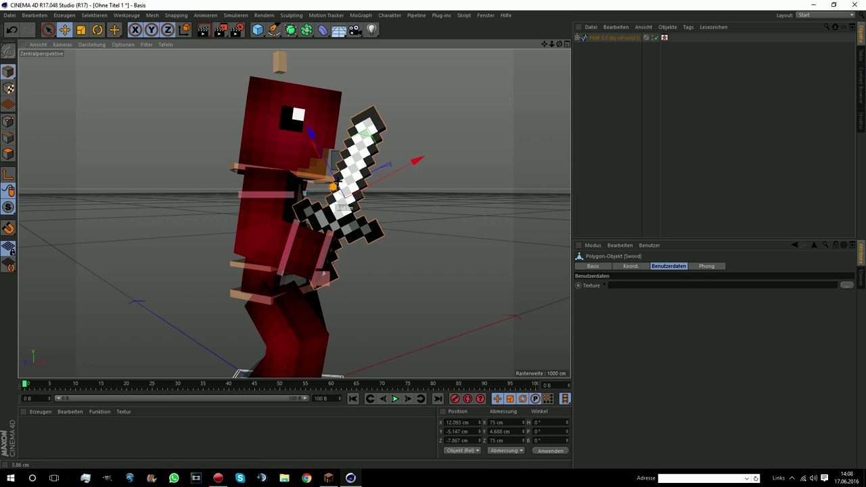
mouse_move(322, 136)
mouse_down()
mouse_move(355, 184)
mouse_move(351, 172)
mouse_up()
mouse_move(559, 43)
mouse_down()
mouse_move(295, 214)
mouse_move(284, 197)
mouse_up()
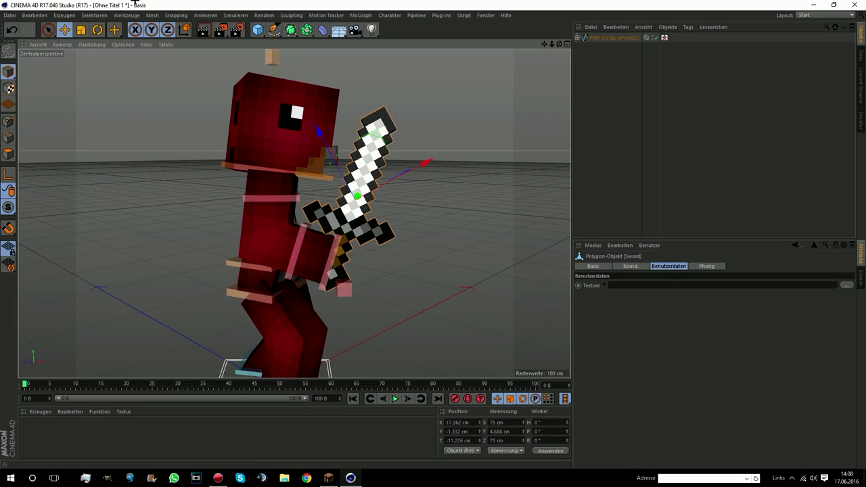
Rotate the sword's hand control to about H -24.4° and B 10.1°
click(97, 29)
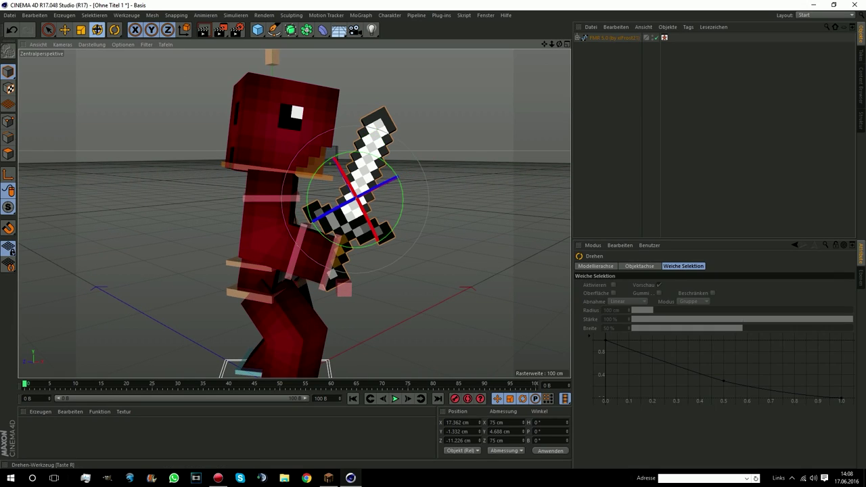
mouse_move(400, 182)
mouse_down()
mouse_move(411, 202)
mouse_move(411, 193)
mouse_up()
alt+drag(352, 210, 294, 213)
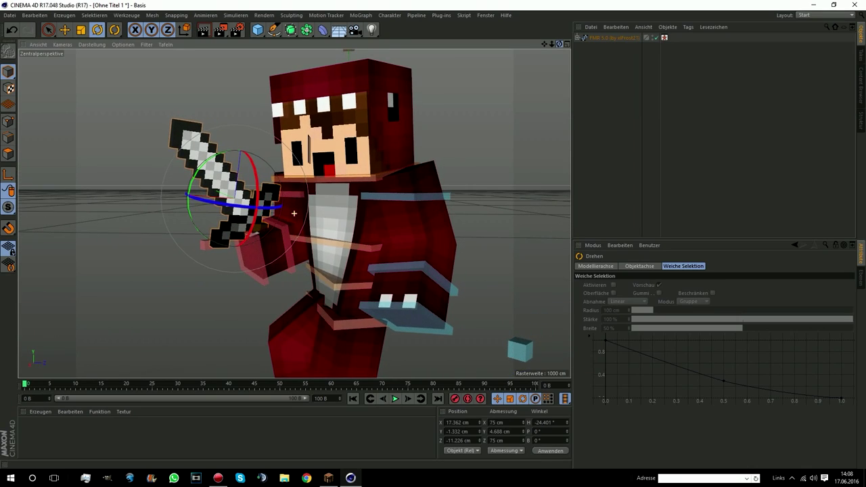
drag(252, 203, 257, 206)
Nudge the sword slightly lower and reframe the view to check the whole pose
click(64, 29)
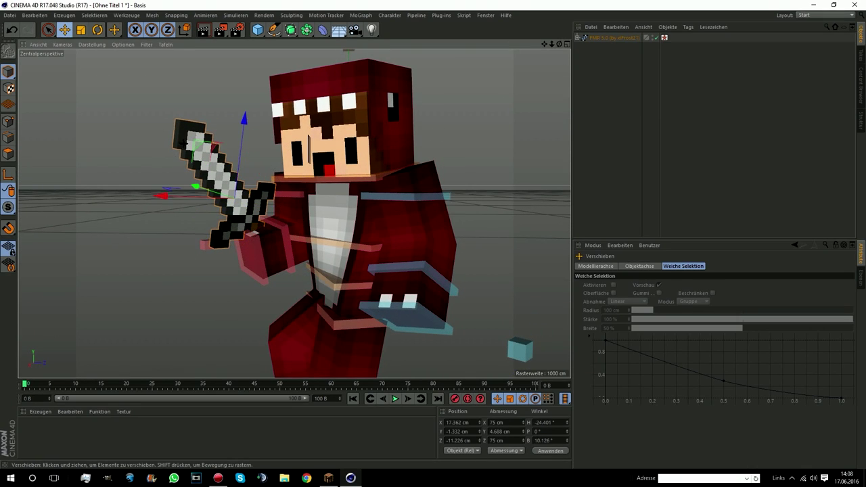
drag(187, 141, 199, 149)
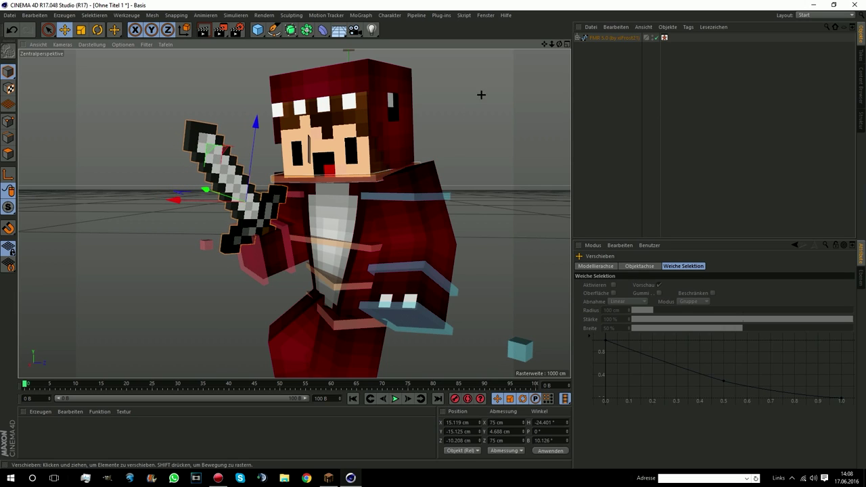
drag(559, 44, 294, 214)
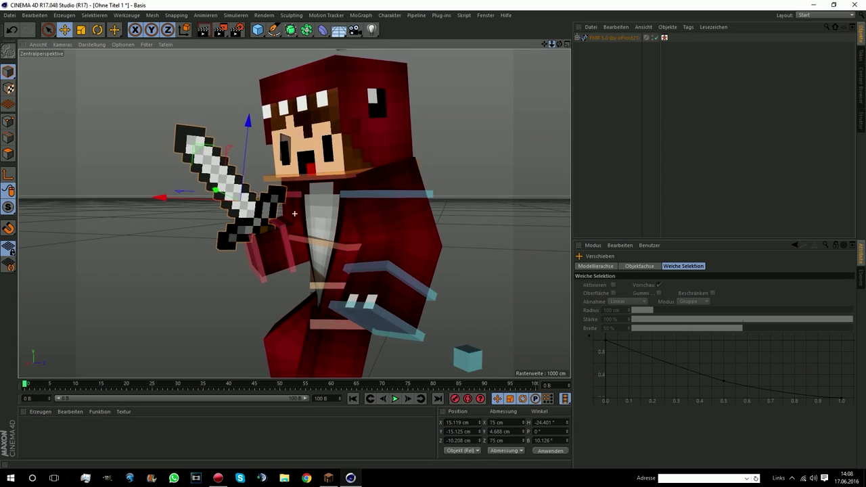
scroll(295, 213, down, 5)
drag(295, 213, 294, 213)
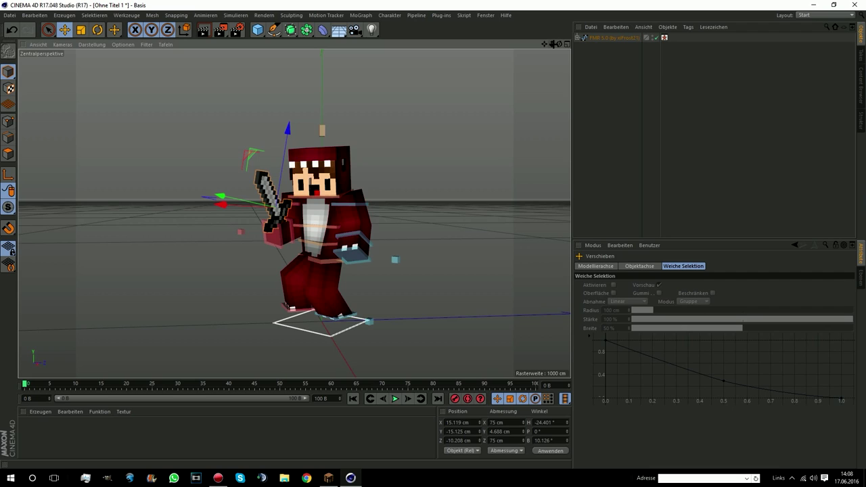
drag(551, 44, 295, 213)
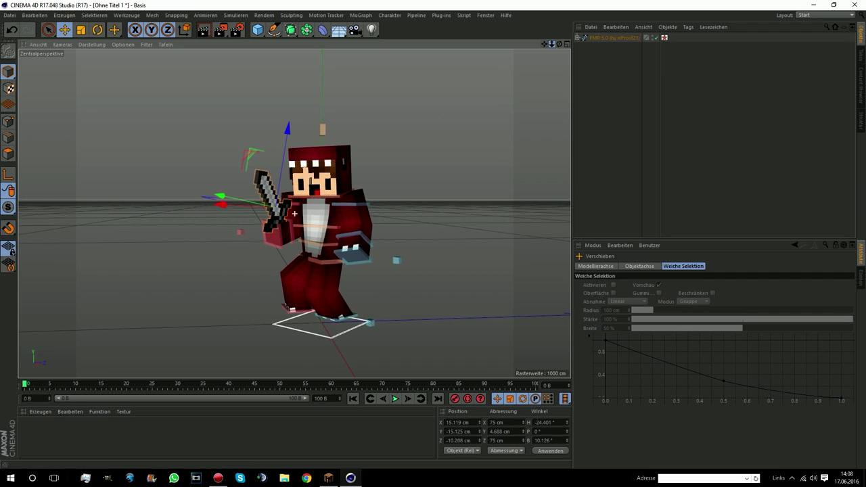
scroll(294, 213, up, 1)
scroll(294, 213, up, 1)
scroll(294, 213, up, 1)
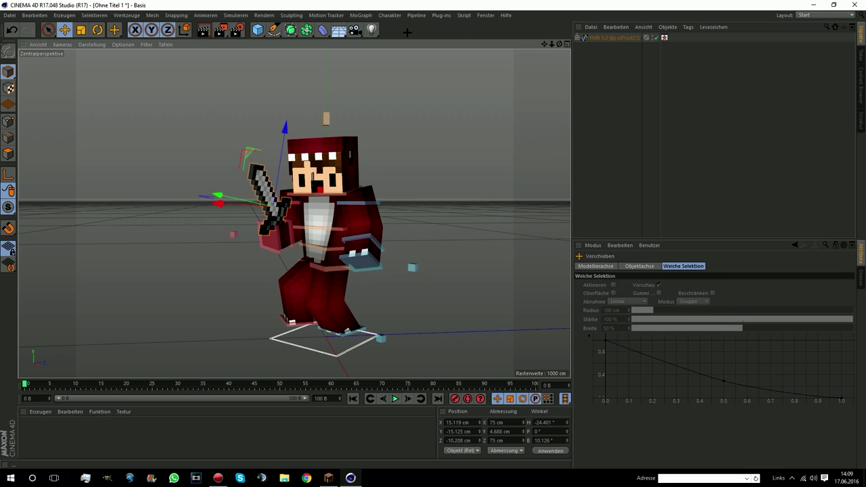
Create a MoGraph MoText object and move it to the left of the character
click(365, 15)
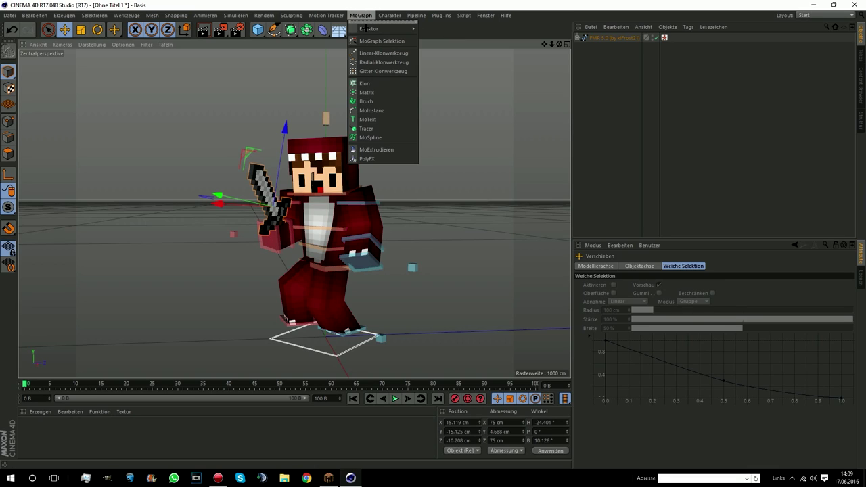
click(361, 119)
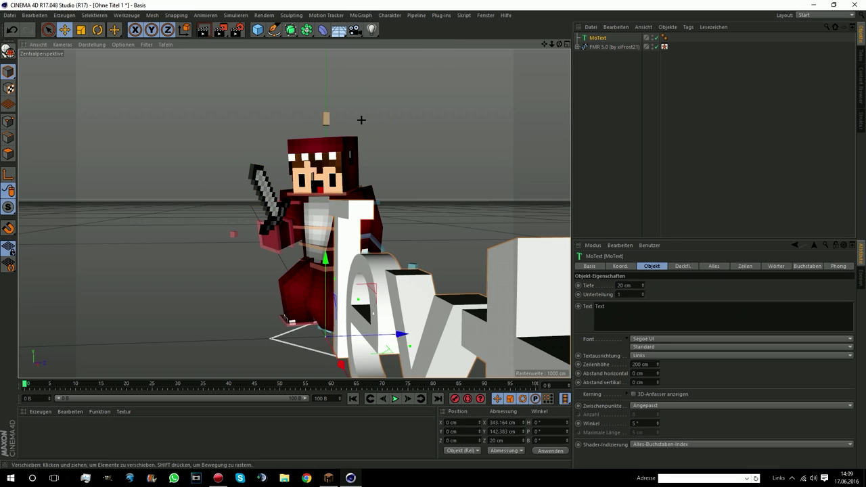
drag(559, 44, 294, 213)
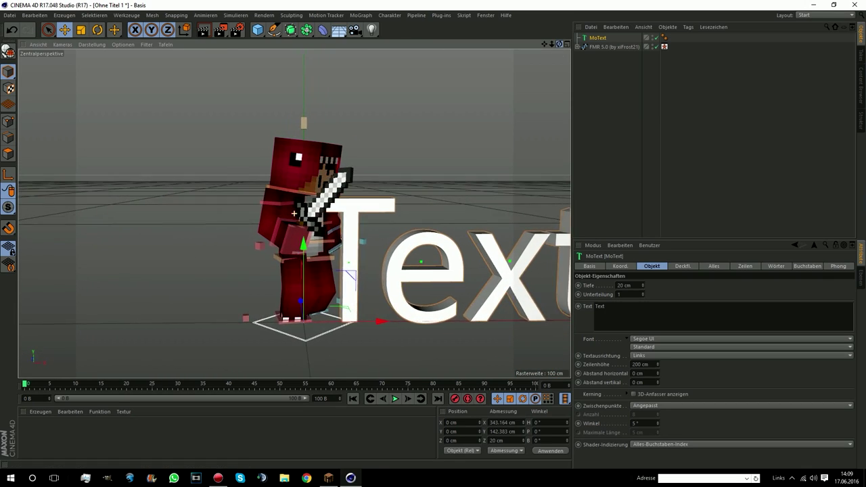
drag(294, 213, 546, 67)
mouse_move(308, 315)
mouse_down()
mouse_move(203, 312)
mouse_move(184, 342)
mouse_up()
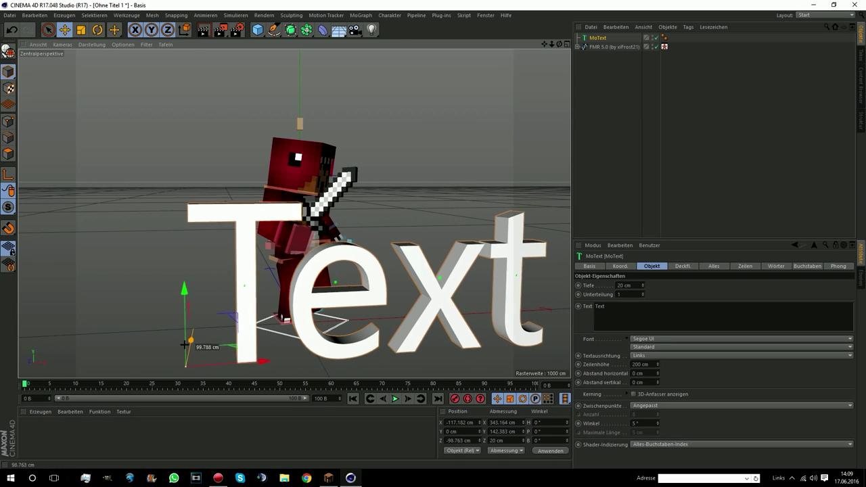
mouse_move(559, 46)
mouse_down()
mouse_move(541, 61)
mouse_move(550, 32)
mouse_move(535, 45)
mouse_up()
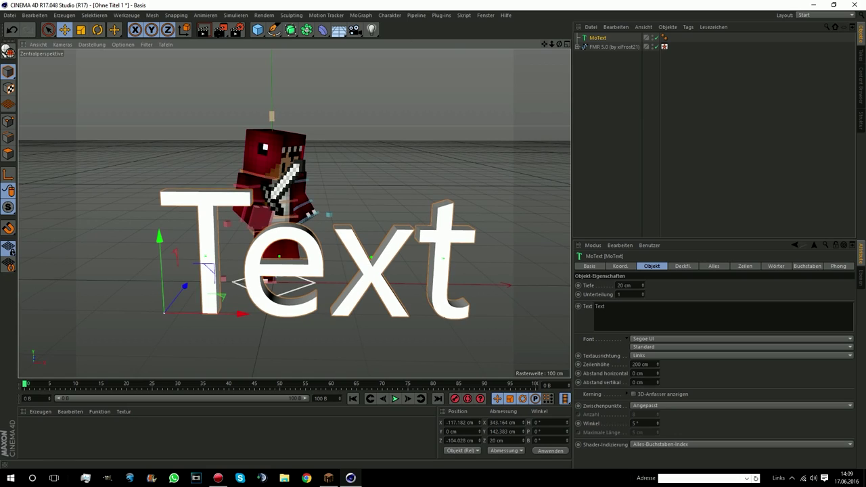
Turn the text about 57° in heading and slide it forward in front of the character
click(97, 30)
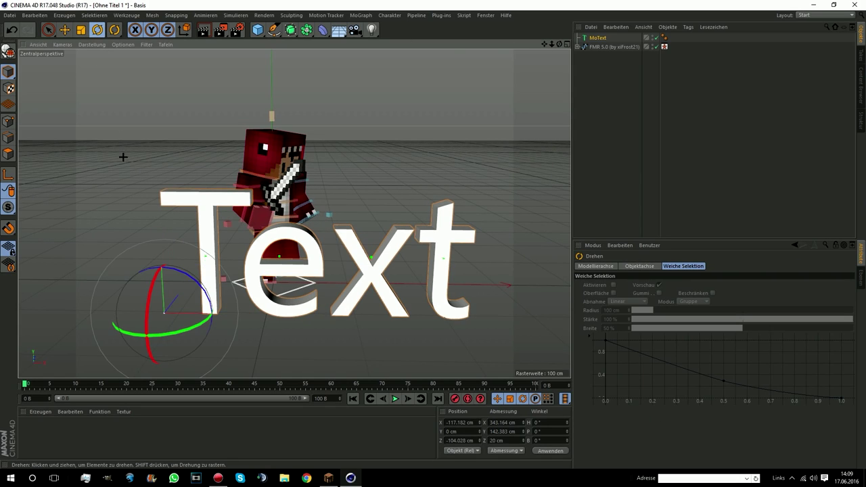
drag(190, 326, 266, 307)
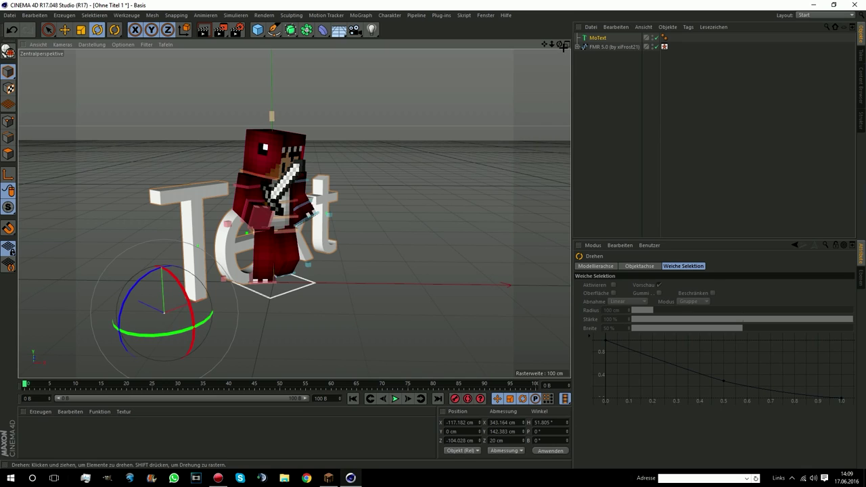
drag(559, 44, 474, 48)
alt+drag(203, 284, 203, 286)
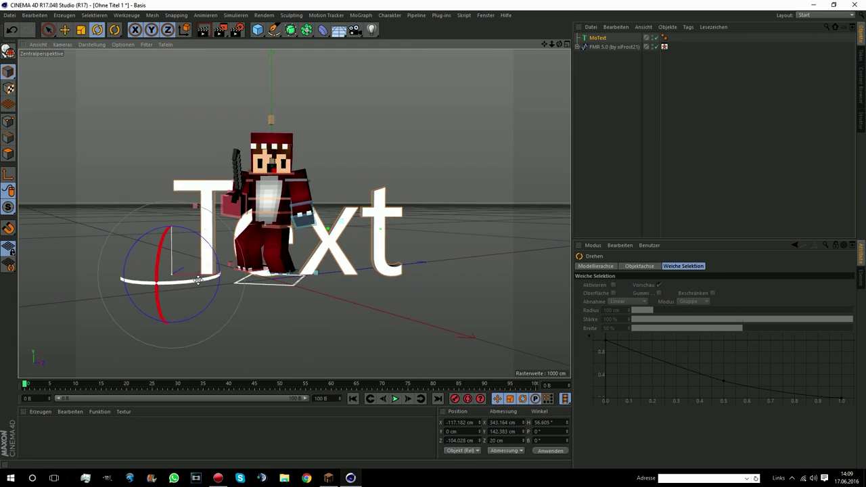
click(65, 29)
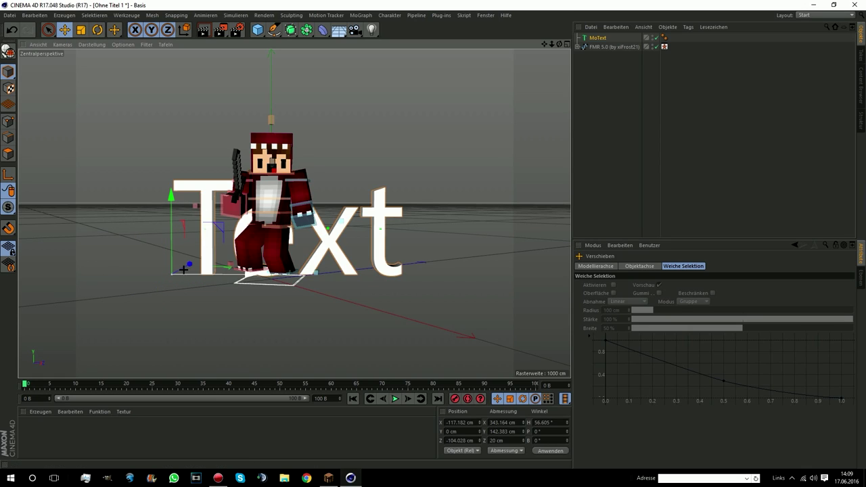
drag(191, 268, 170, 304)
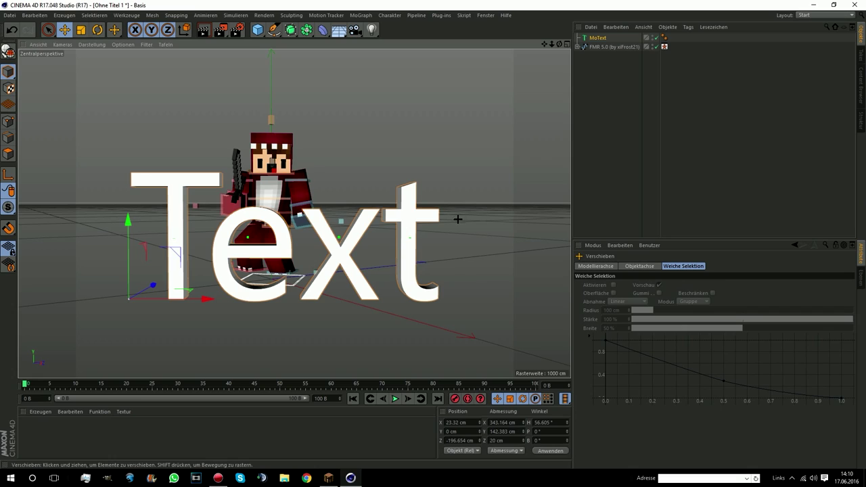
click(601, 37)
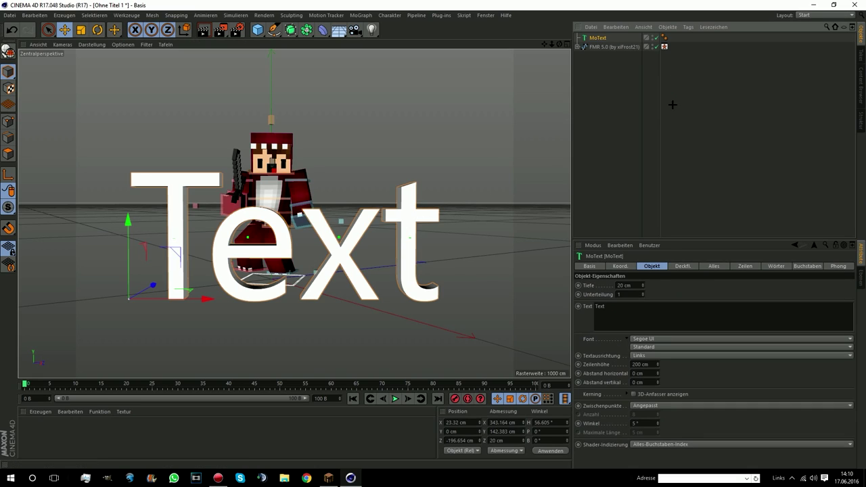
Set the text's line height to 80 cm and place it raised and centred before the character
click(636, 364)
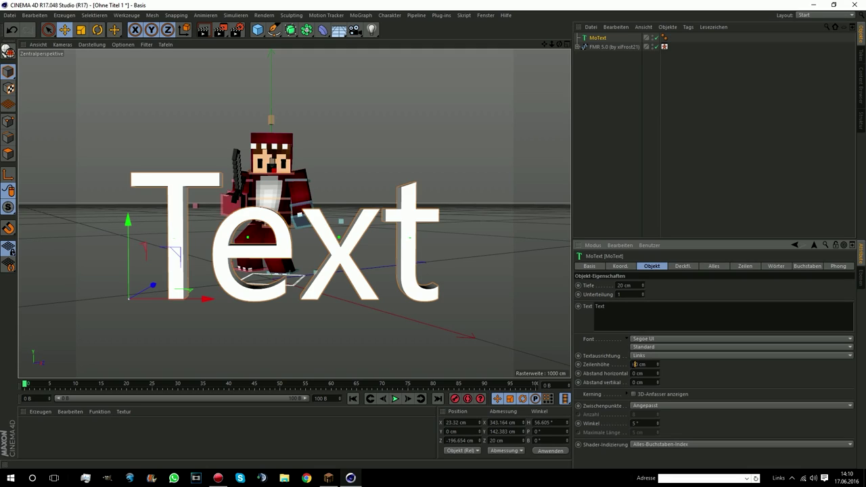
key(Return)
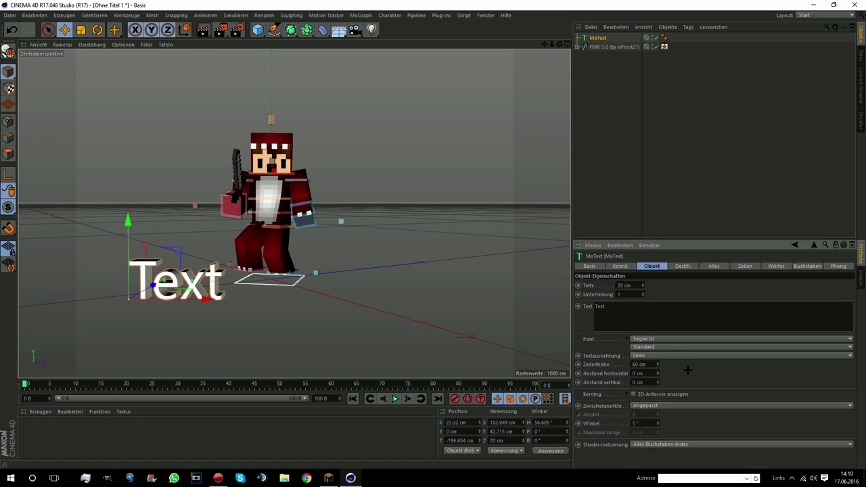
drag(233, 298, 330, 299)
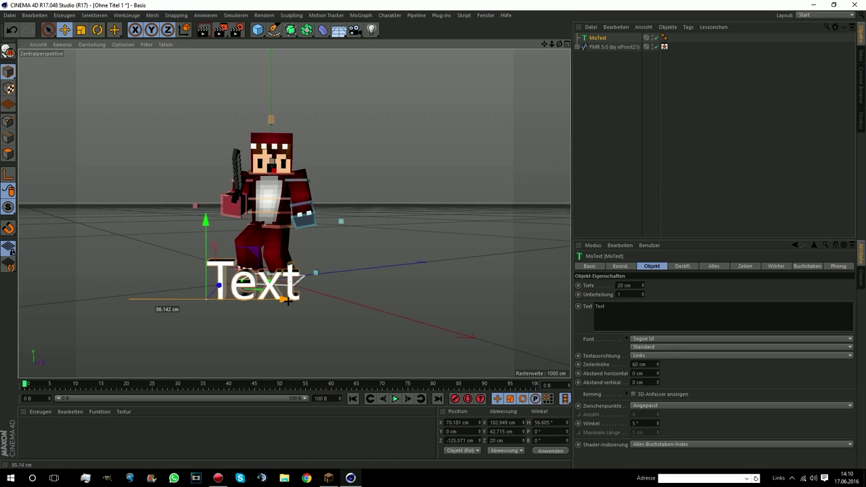
click(633, 364)
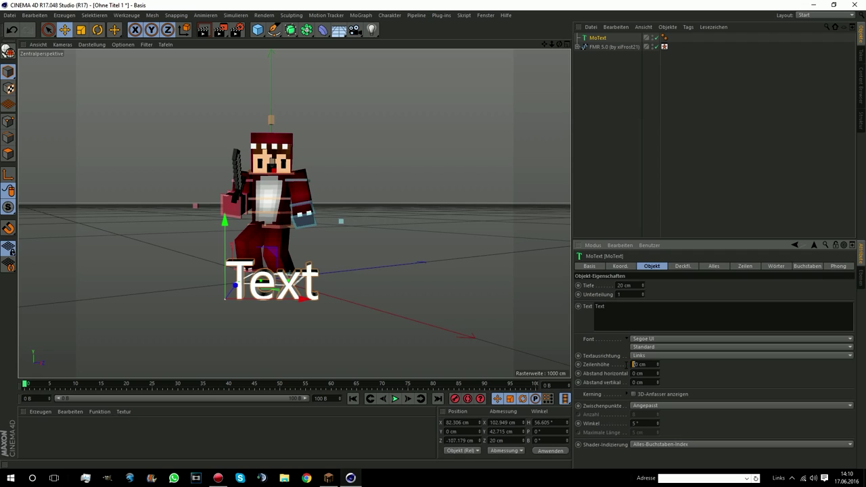
text(0)
key(Return)
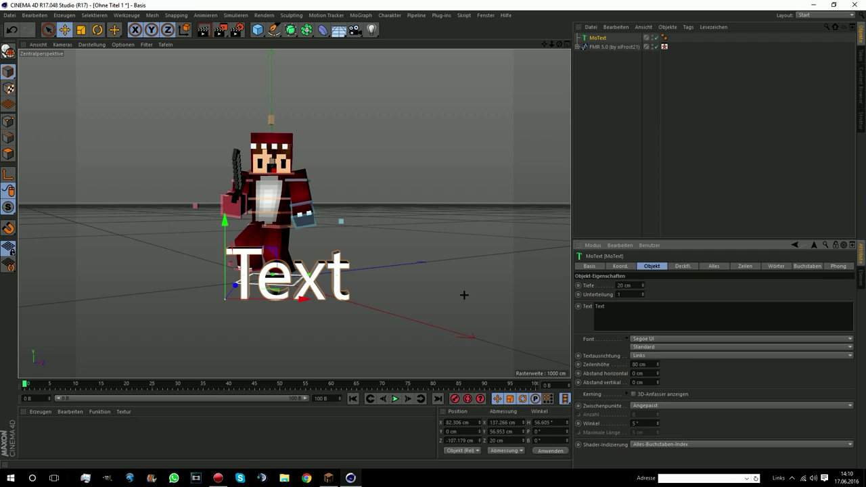
mouse_move(245, 279)
mouse_down()
mouse_move(244, 239)
mouse_move(217, 238)
mouse_up()
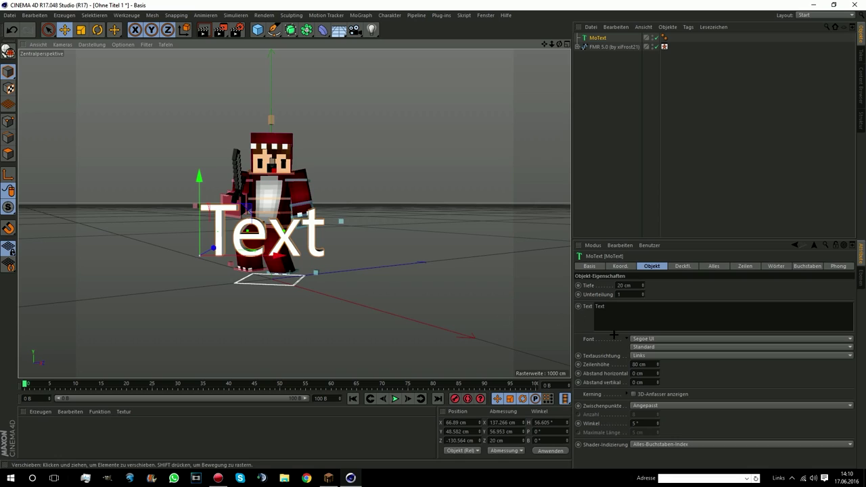
Change the text's font to OpineHeavy
click(656, 338)
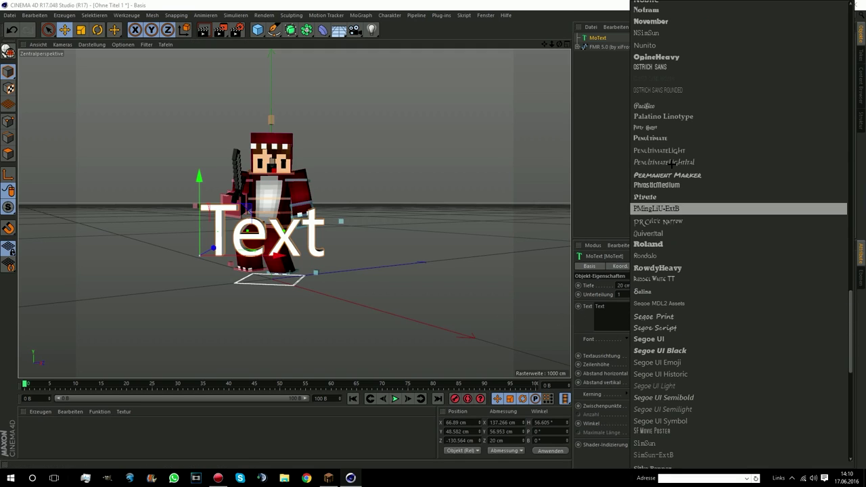
click(676, 56)
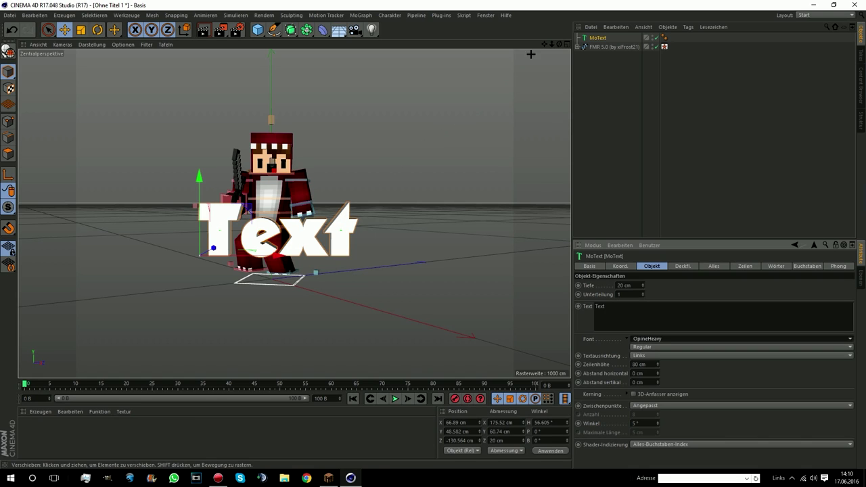
scroll(530, 61, up, 2)
scroll(530, 81, up, 1)
scroll(524, 99, up, 3)
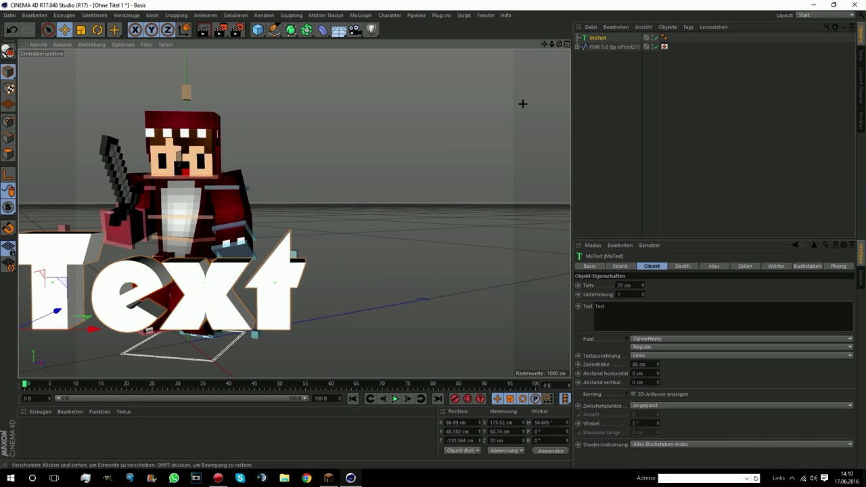
drag(544, 44, 710, 14)
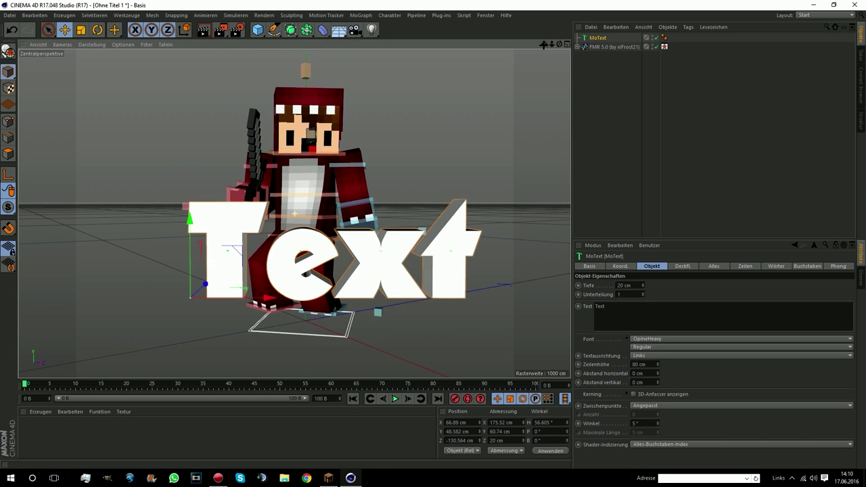
click(610, 315)
text(BedWars)
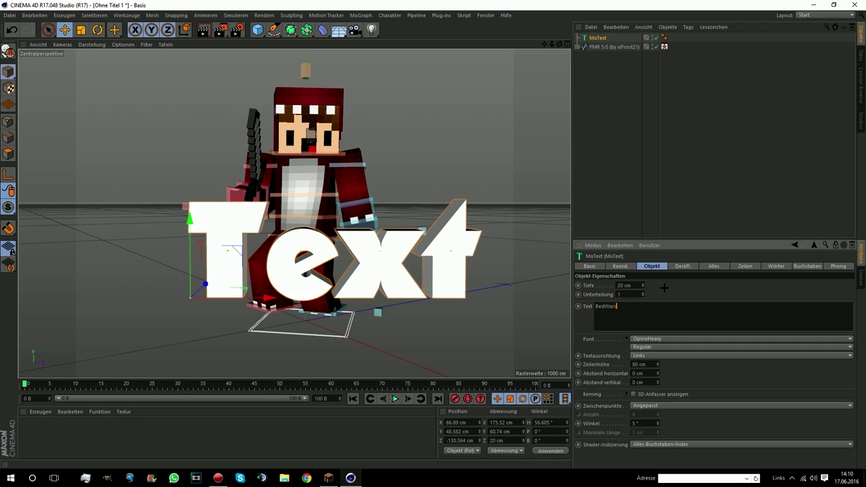
Commit the wording 'BedWars' and slide the text to the left
click(665, 288)
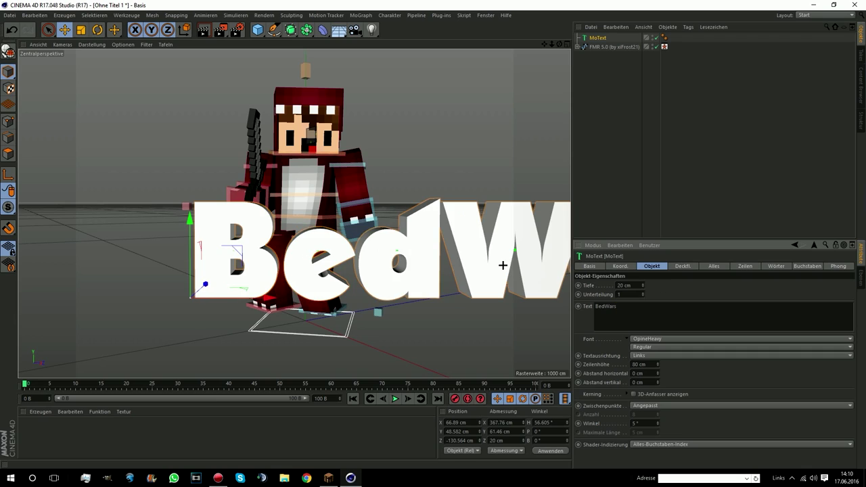
drag(234, 288, 102, 287)
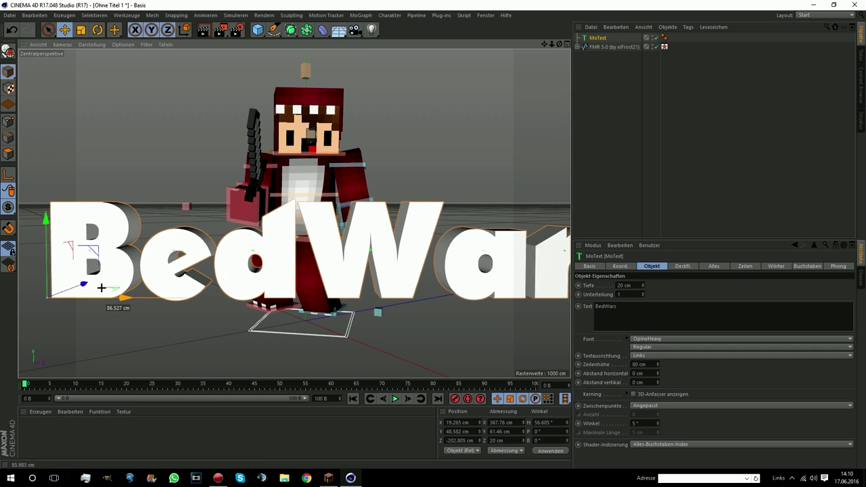
drag(102, 287, 25, 285)
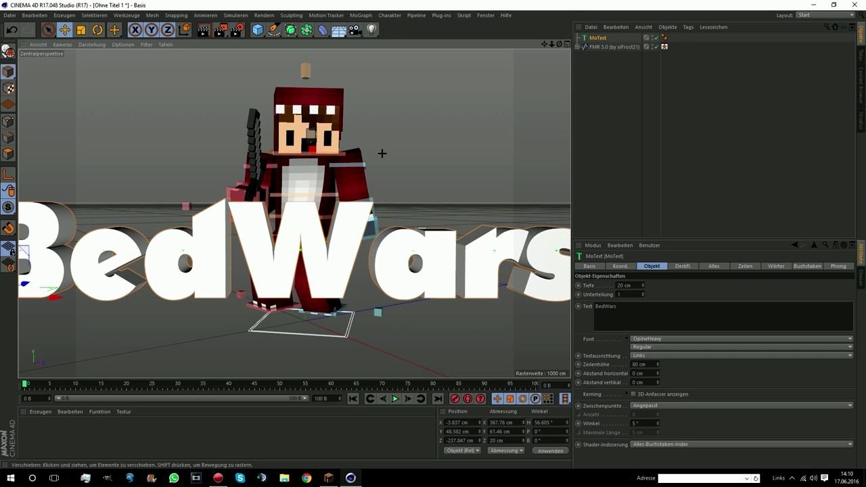
scroll(381, 153, down, 2)
drag(560, 44, 480, 116)
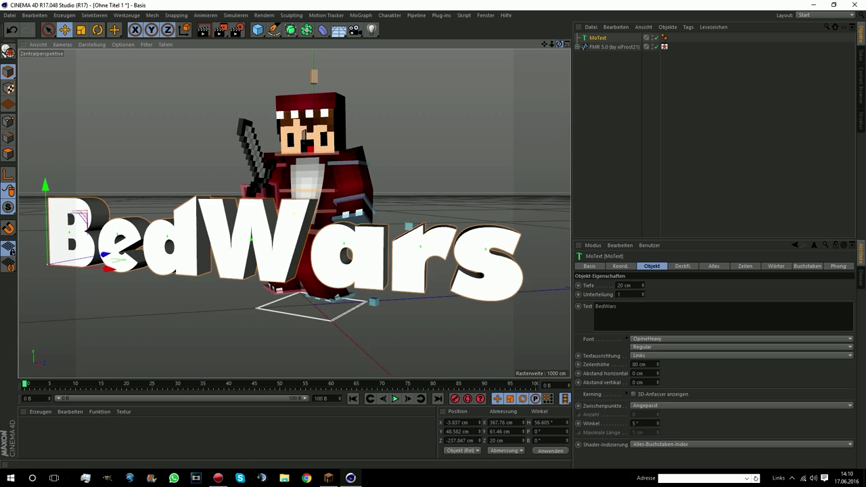
Turn the BedWars text to about H 84° and reposition it in front of the character
click(97, 29)
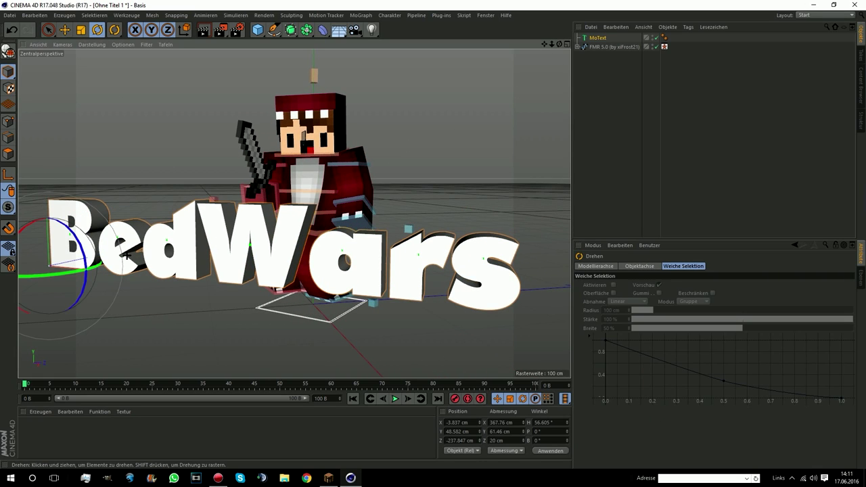
drag(79, 269, 109, 267)
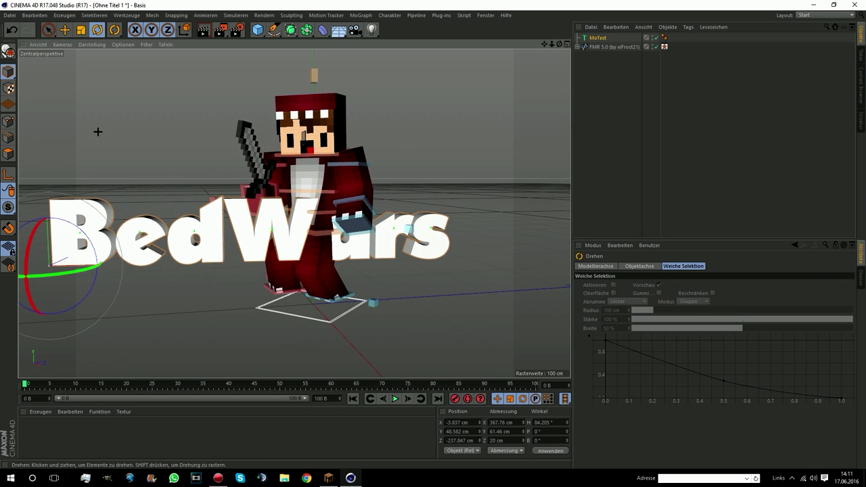
key(e)
drag(91, 262, 106, 290)
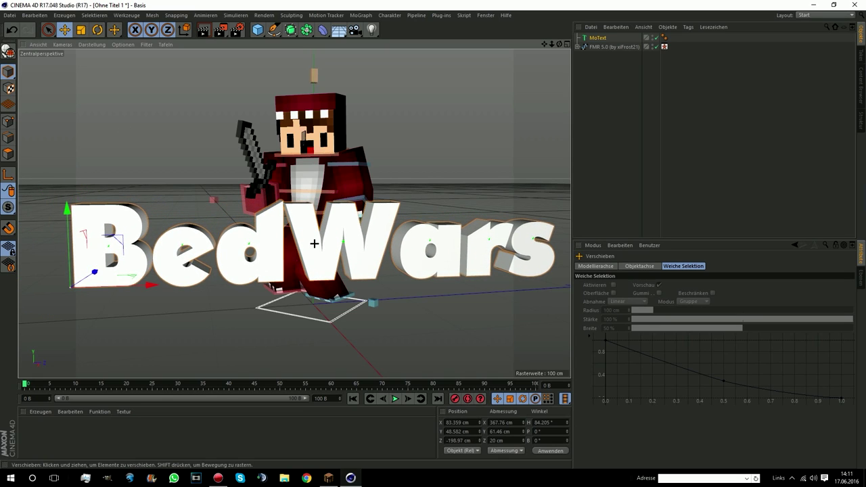
drag(309, 244, 306, 256)
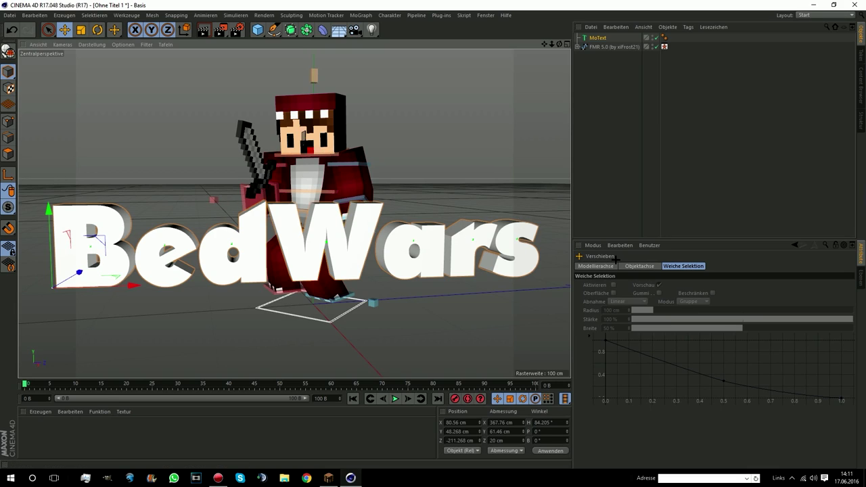
Set both Start and Ende caps to Deckflächen und Rundung in the MoText Deckfl. tab
click(600, 38)
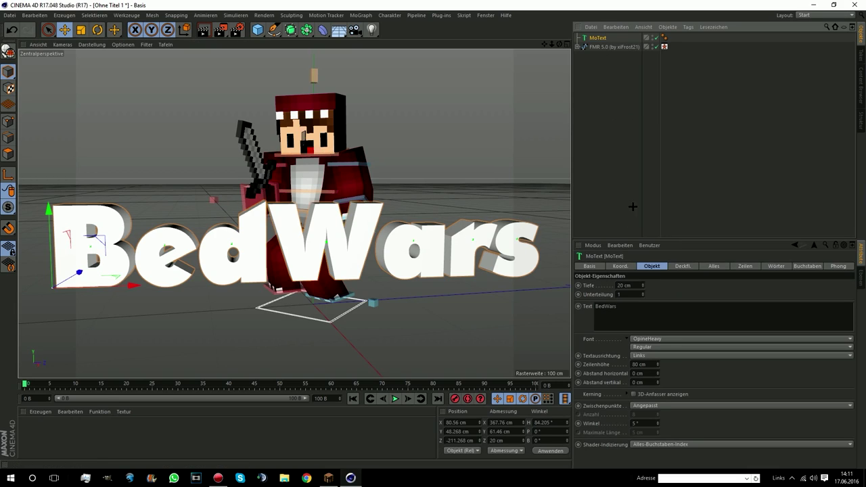
click(682, 266)
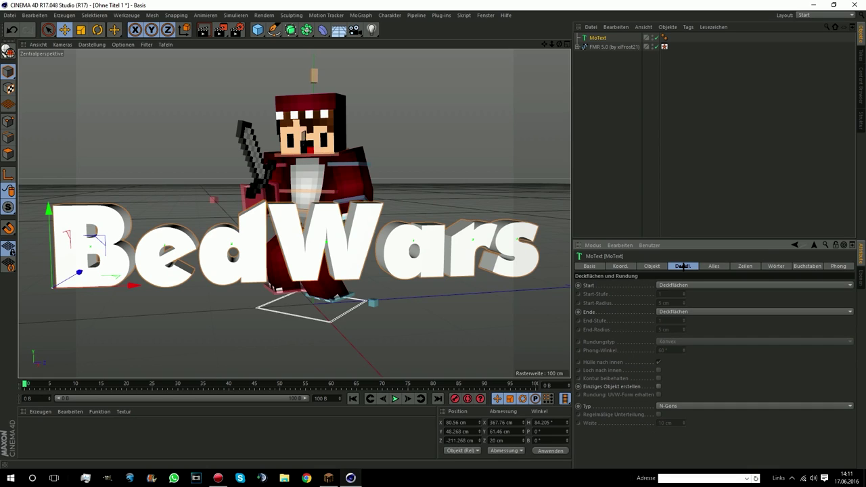
click(685, 285)
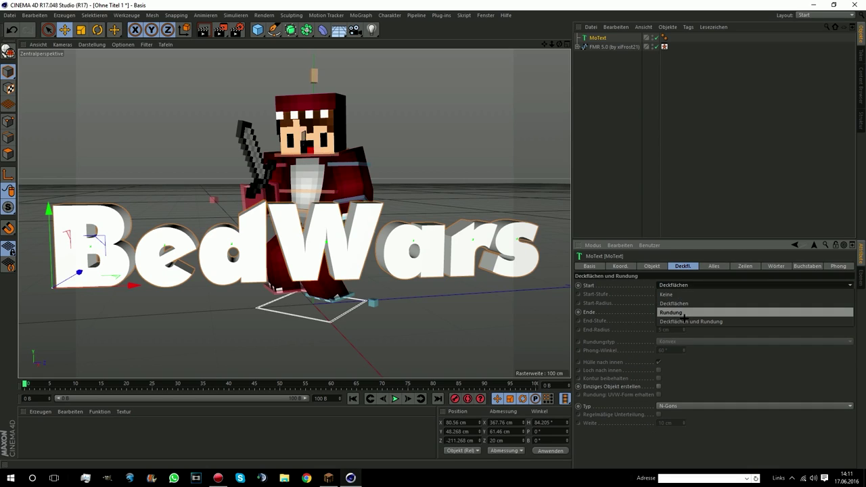
click(687, 321)
click(687, 312)
click(684, 348)
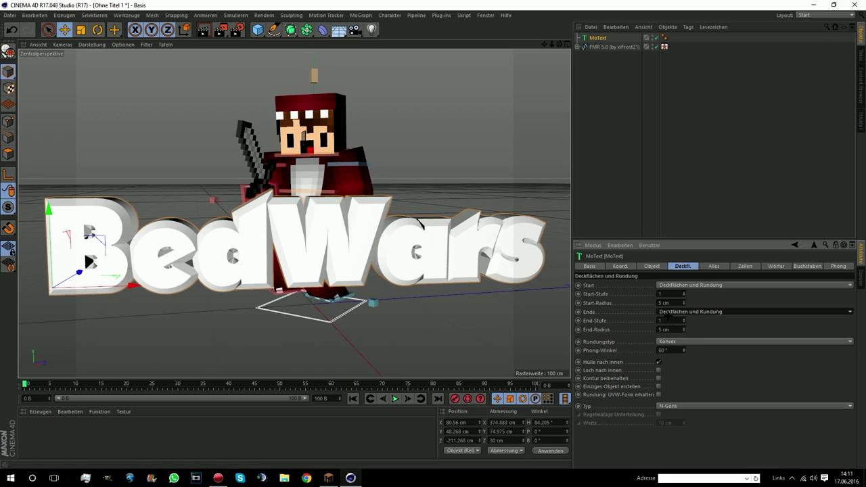
Adjust the front and back rounding radii, setting the end radius to 1 cm
double_click(661, 302)
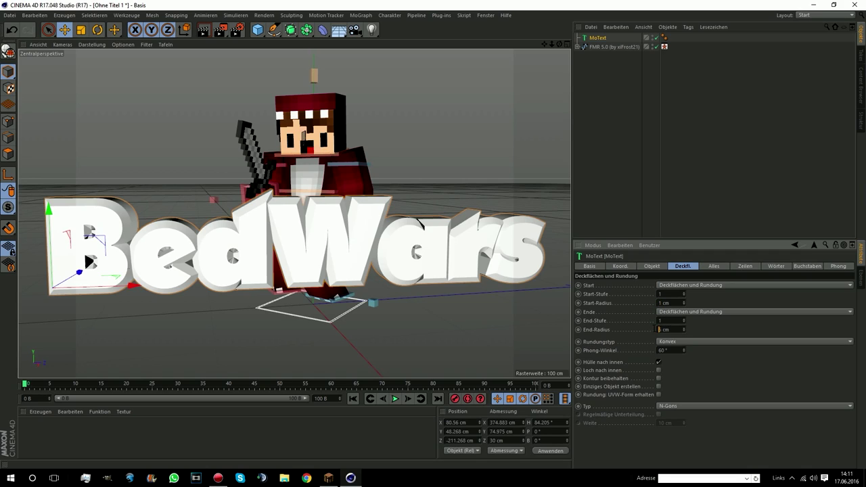
key(Return)
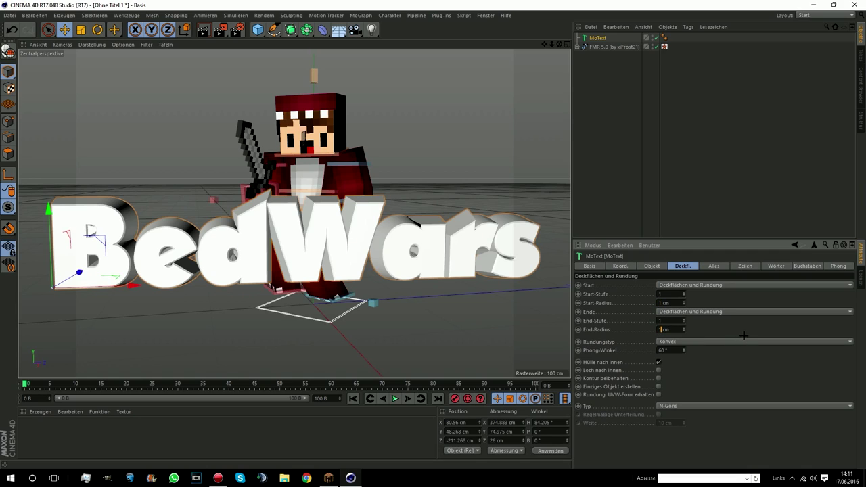
text(1)
key(Return)
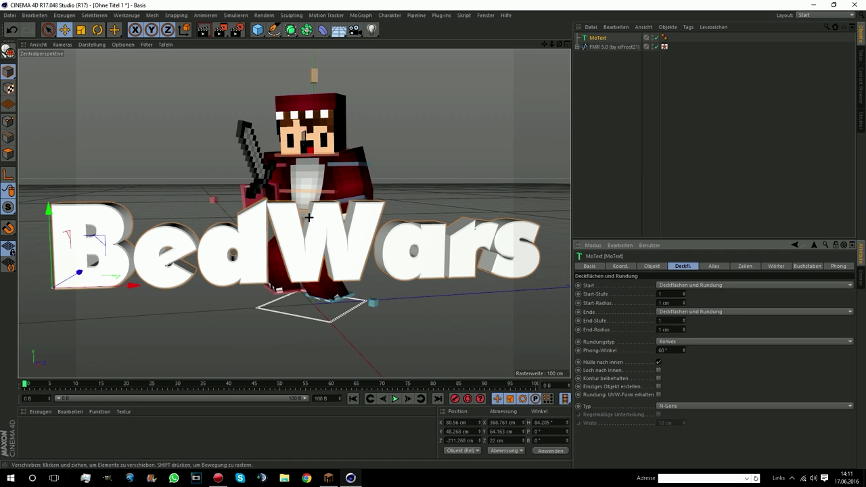
scroll(305, 218, up, 5)
scroll(304, 218, up, 5)
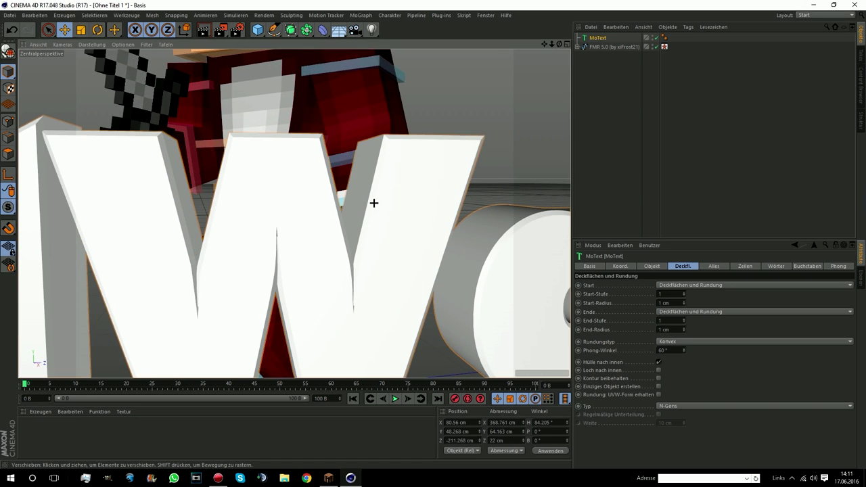
scroll(379, 207, down, 1)
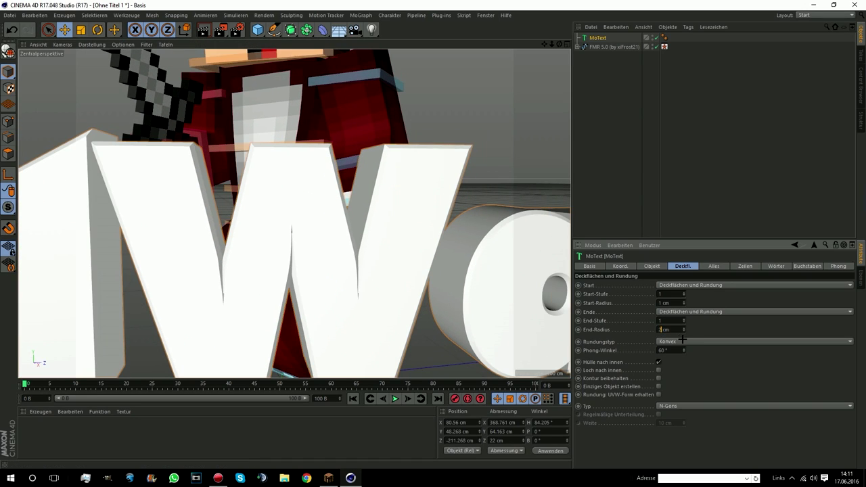
mouse_move(713, 334)
mouse_down()
mouse_move(715, 327)
mouse_move(682, 312)
mouse_up()
Set the front rounding radius to 2 cm and the horizontal letter spacing to 7 cm
text(2)
key(Return)
scroll(501, 285, down, 2)
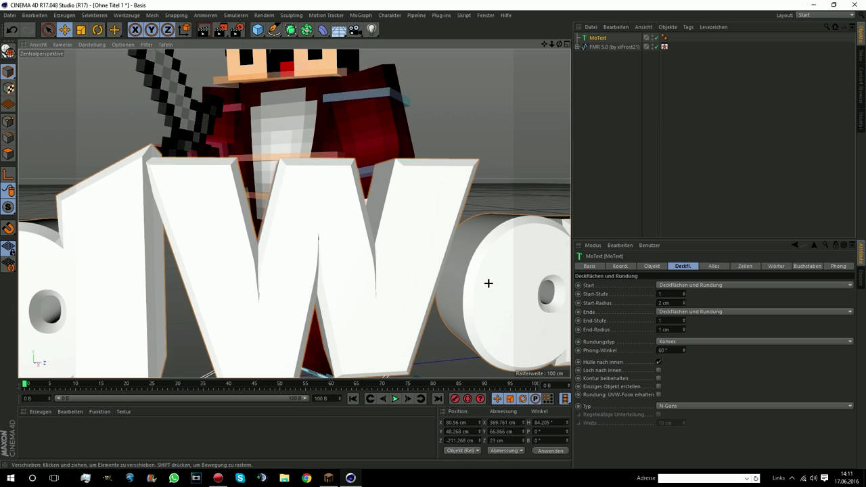
scroll(488, 283, down, 3)
click(652, 266)
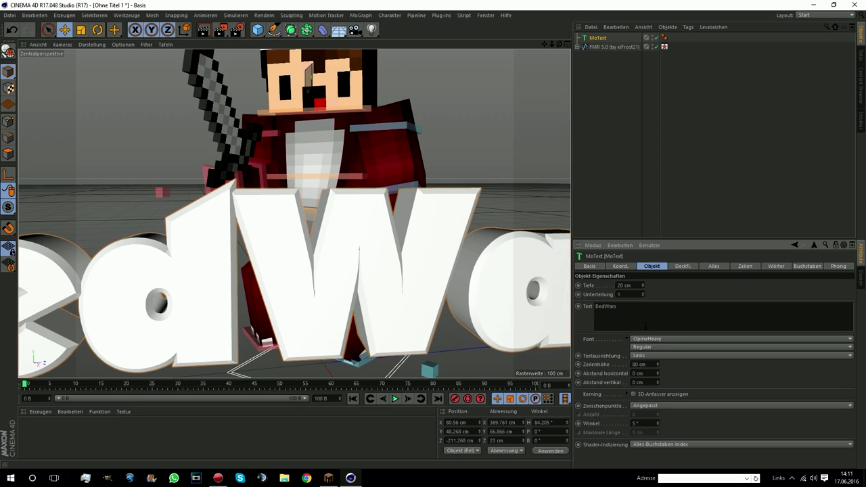
drag(658, 371, 658, 365)
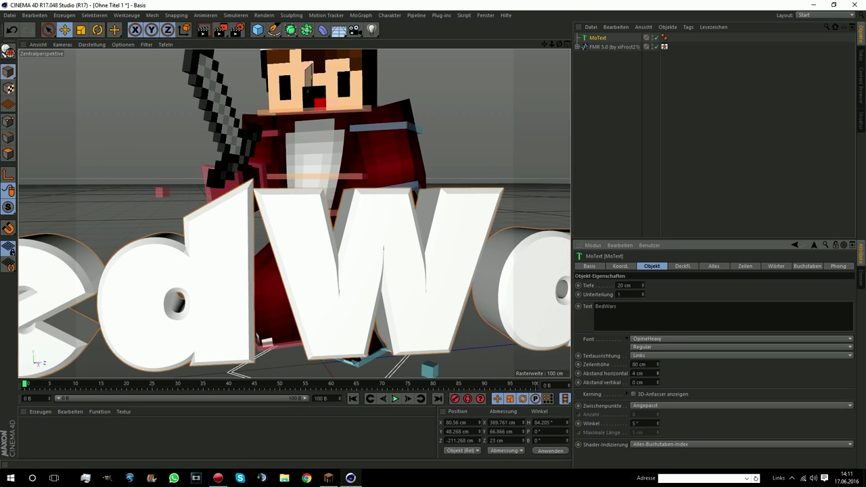
Move the BedWars text back to X 78.233 cm, Z -234.2 cm, centred before the character
scroll(518, 306, down, 2)
scroll(518, 306, down, 2)
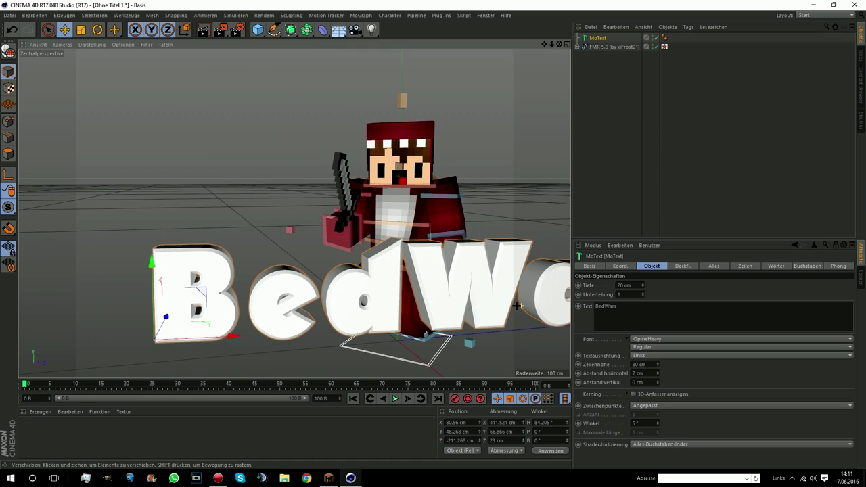
drag(559, 43, 558, 84)
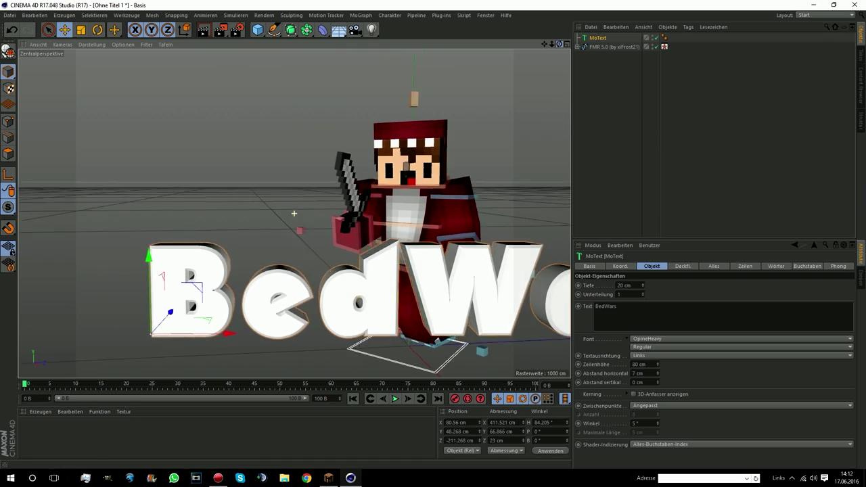
drag(559, 44, 559, 75)
mouse_move(552, 44)
mouse_down()
mouse_move(295, 213)
mouse_move(544, 80)
mouse_up()
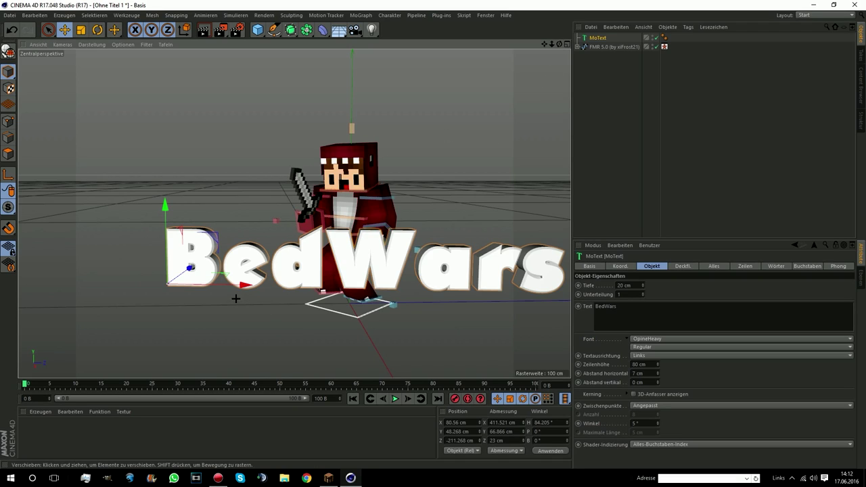
drag(236, 299, 223, 284)
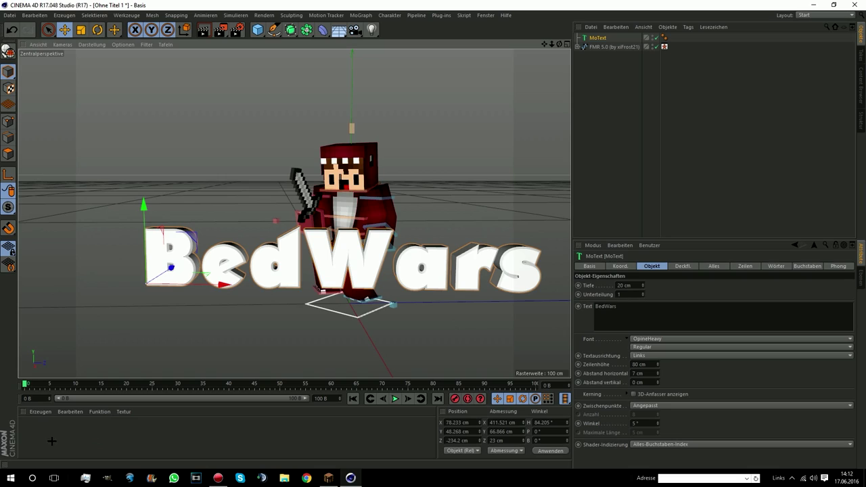
Create the material Mat and make its colour pure white (S 0%, V 100%) in the Material Editor
double_click(83, 441)
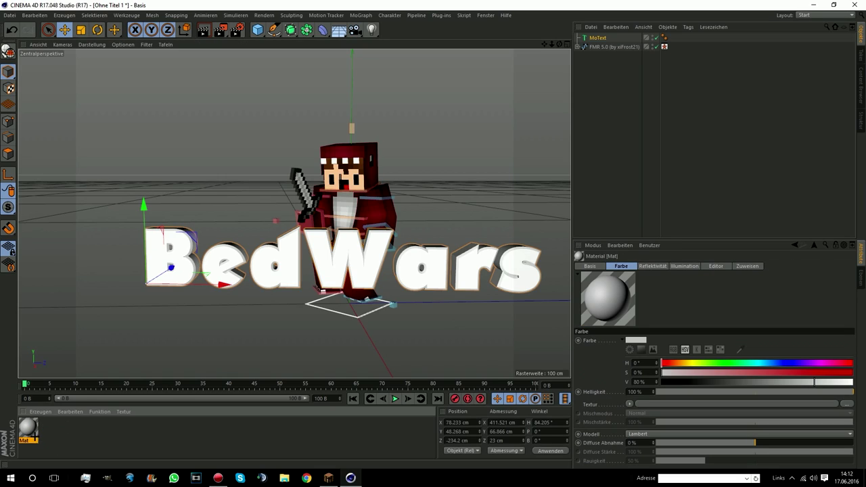
double_click(27, 427)
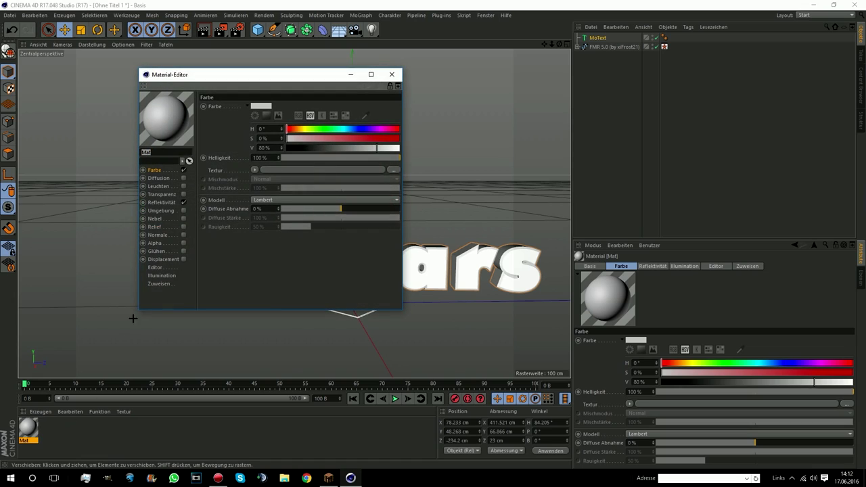
drag(263, 74, 291, 83)
mouse_move(318, 138)
mouse_down()
mouse_move(381, 139)
mouse_move(316, 139)
mouse_up()
click(387, 140)
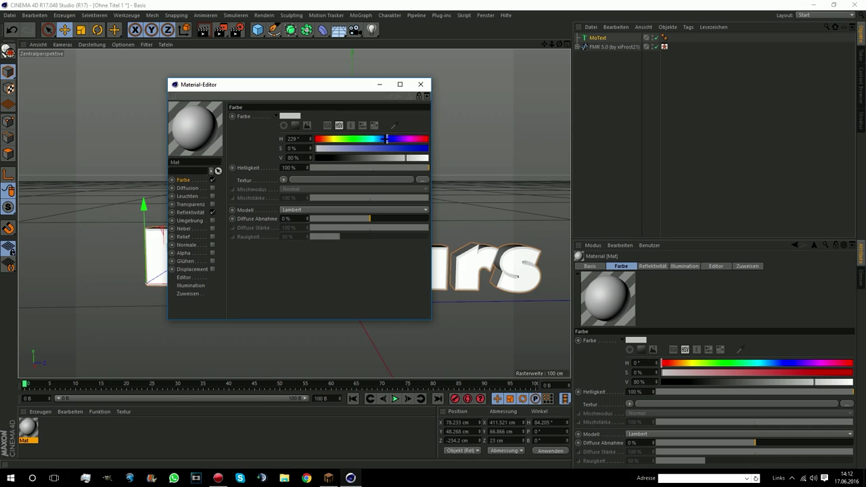
drag(375, 148, 412, 148)
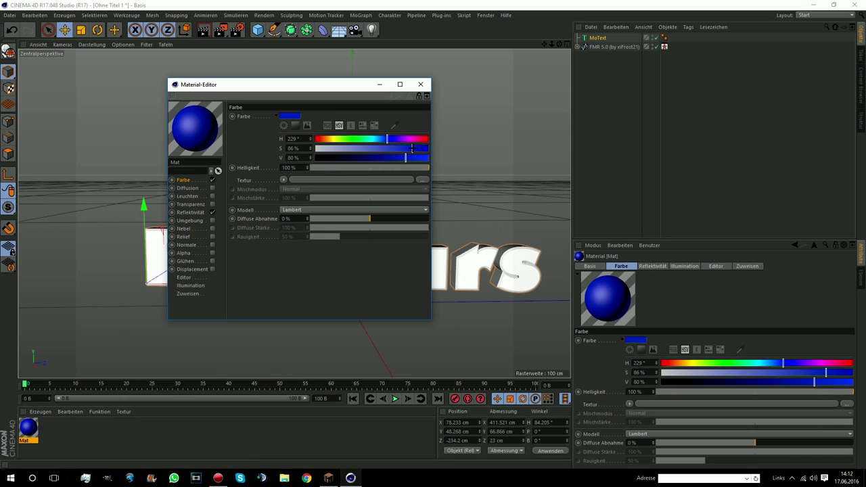
click(317, 148)
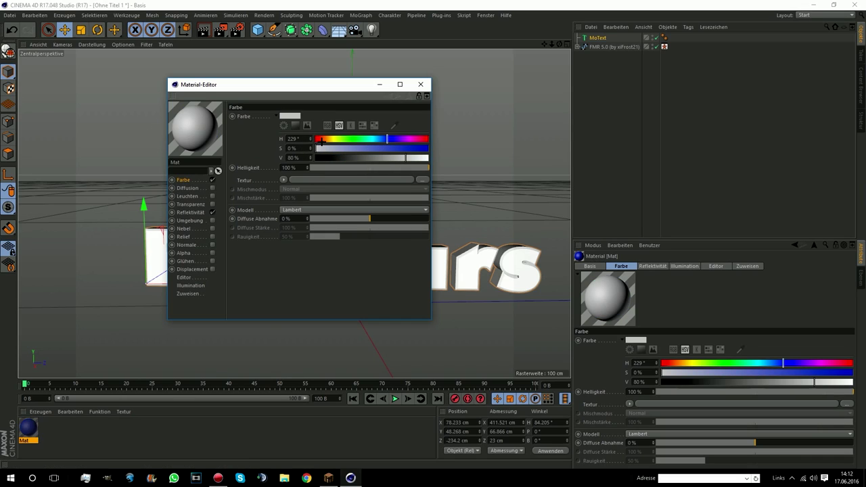
drag(339, 157, 429, 157)
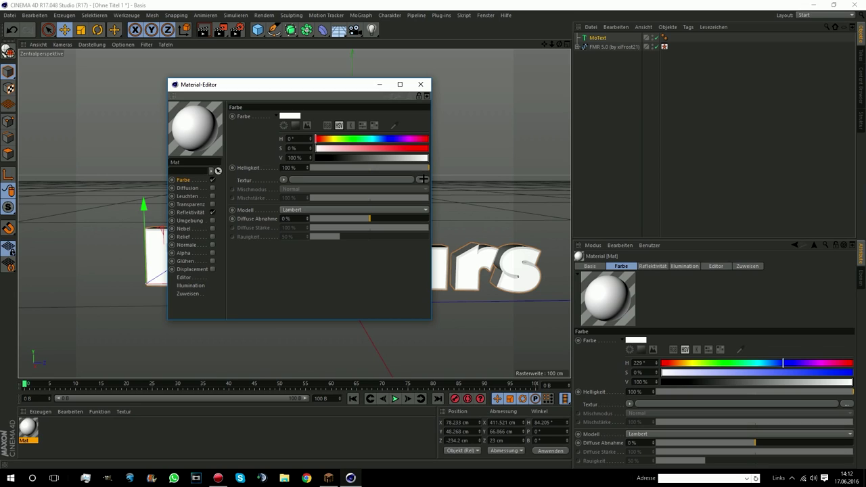
Load 2.jpg from the Desktop tex folder as Mat's colour texture, copying it into the project
click(421, 179)
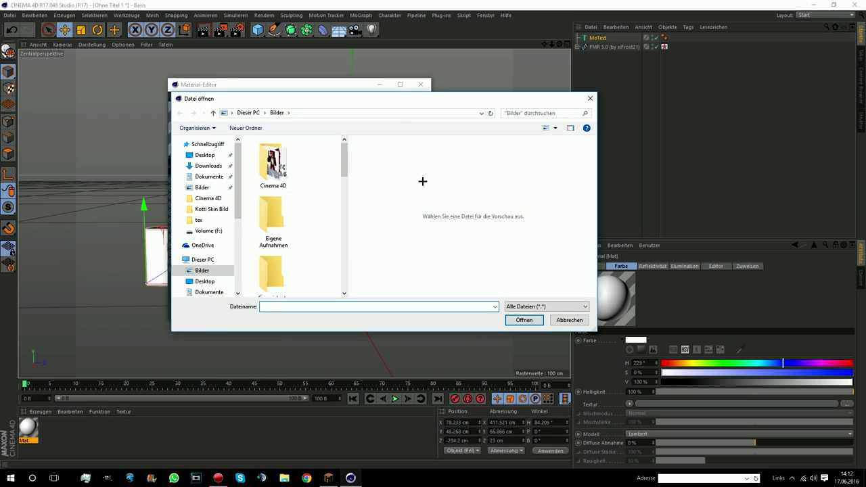
scroll(305, 207, down, 2)
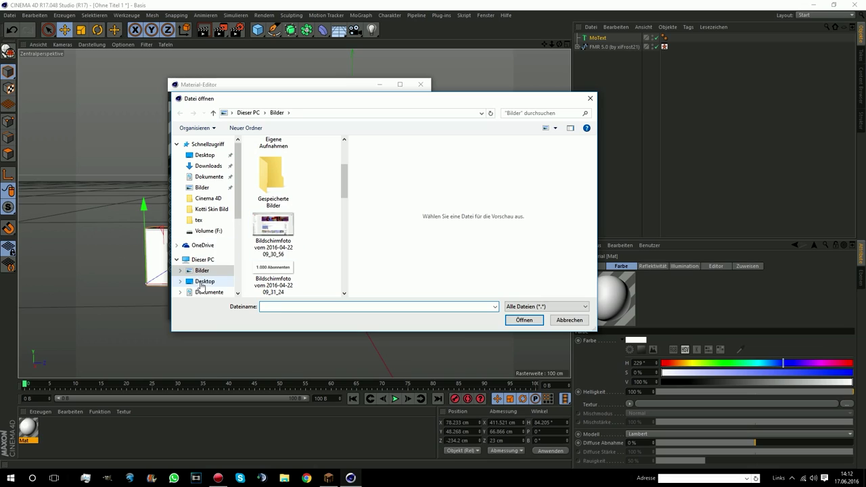
click(201, 282)
scroll(284, 270, down, 1)
scroll(288, 269, down, 1)
scroll(293, 266, down, 1)
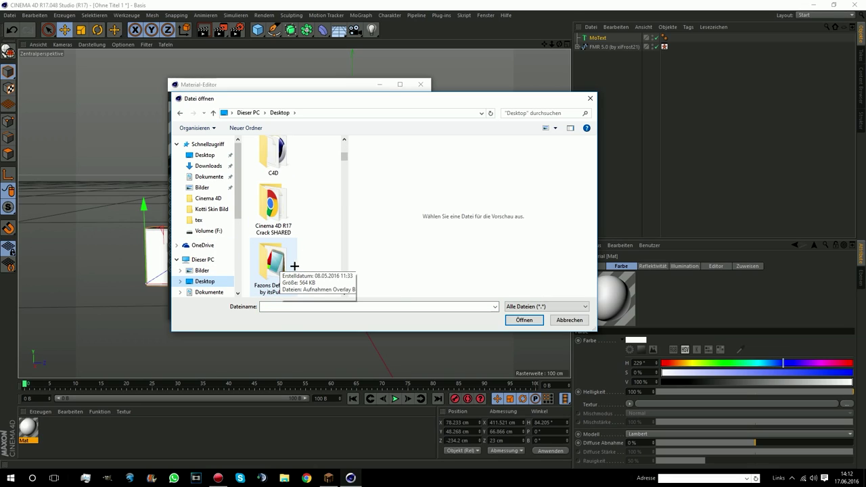
scroll(298, 264, down, 2)
scroll(302, 265, down, 1)
scroll(302, 264, down, 2)
scroll(302, 263, down, 2)
scroll(300, 262, down, 1)
scroll(301, 261, down, 2)
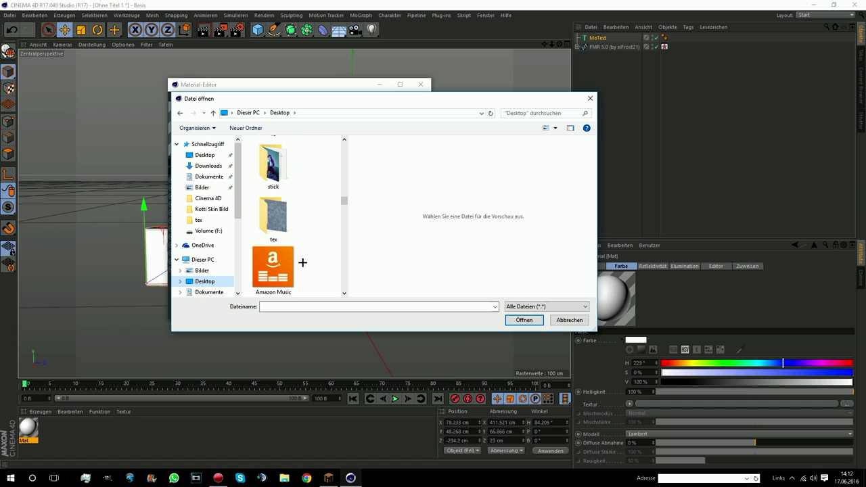
double_click(279, 233)
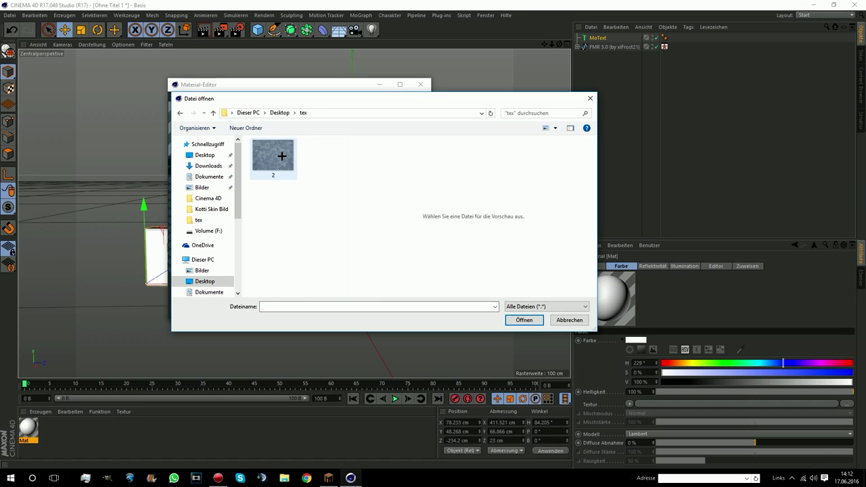
double_click(281, 156)
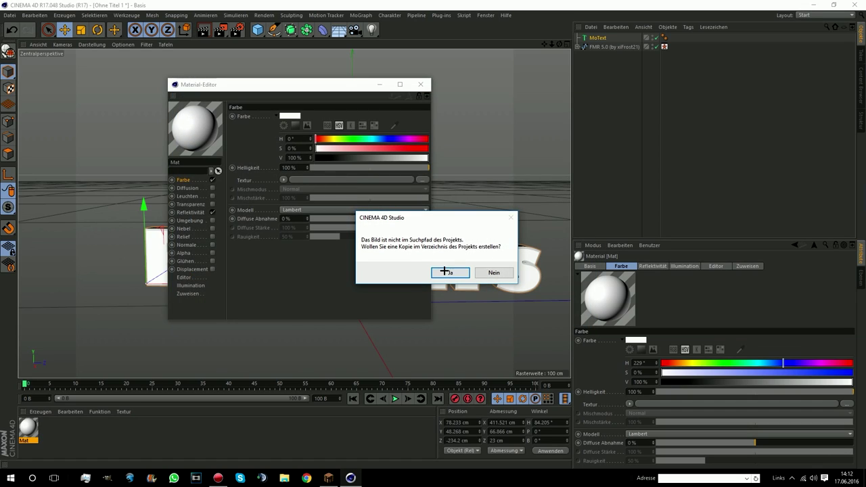
click(446, 273)
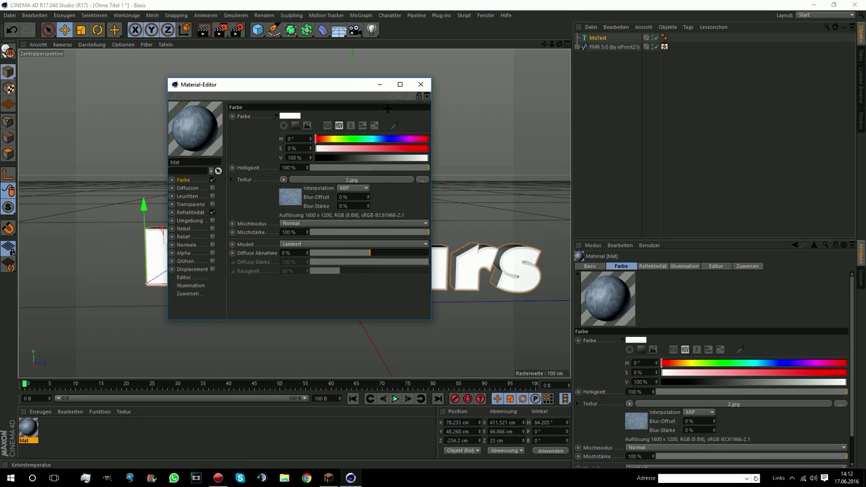
click(375, 81)
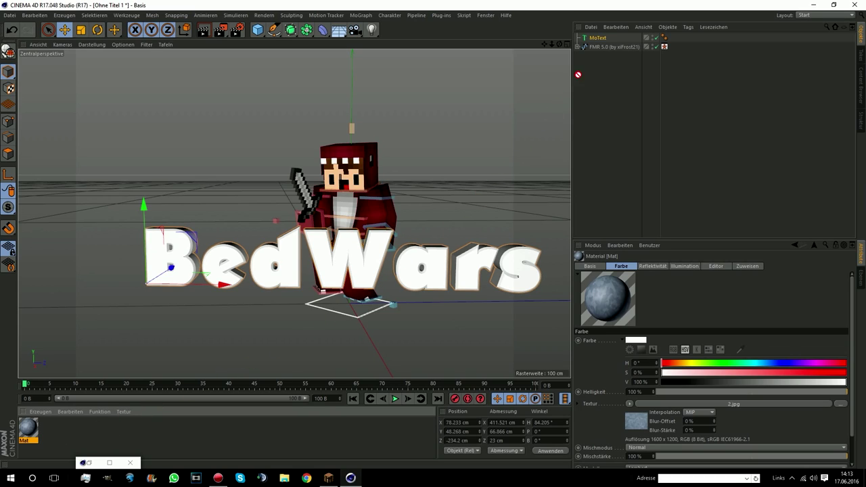
Apply the stone material Mat to the BedWars MoText and restrict its texture tag to selection C1
drag(572, 82, 596, 37)
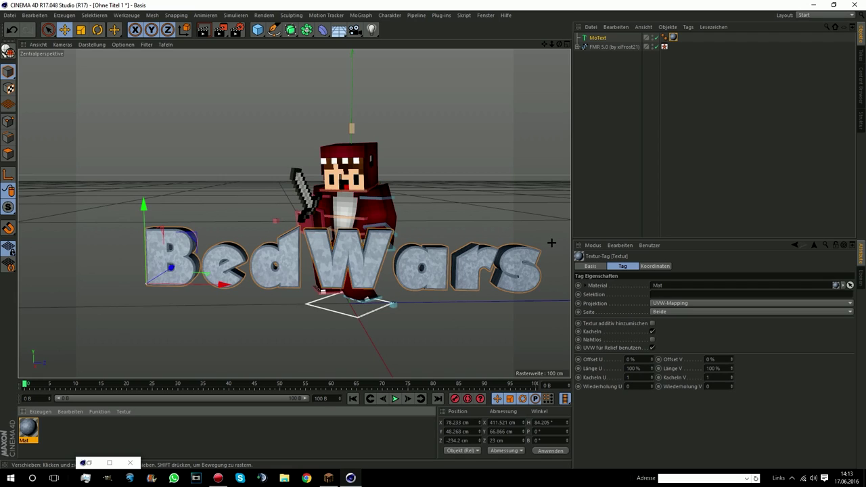
alt+drag(271, 217, 295, 214)
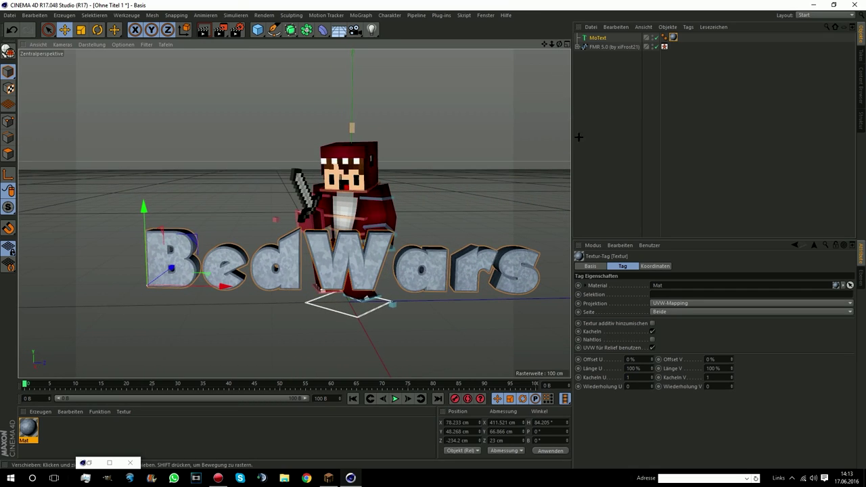
click(665, 294)
text(C)
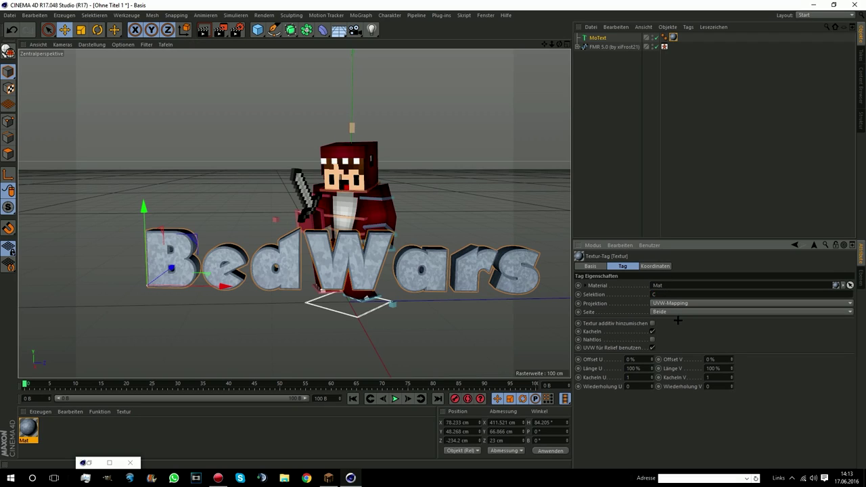
text(1)
key(Return)
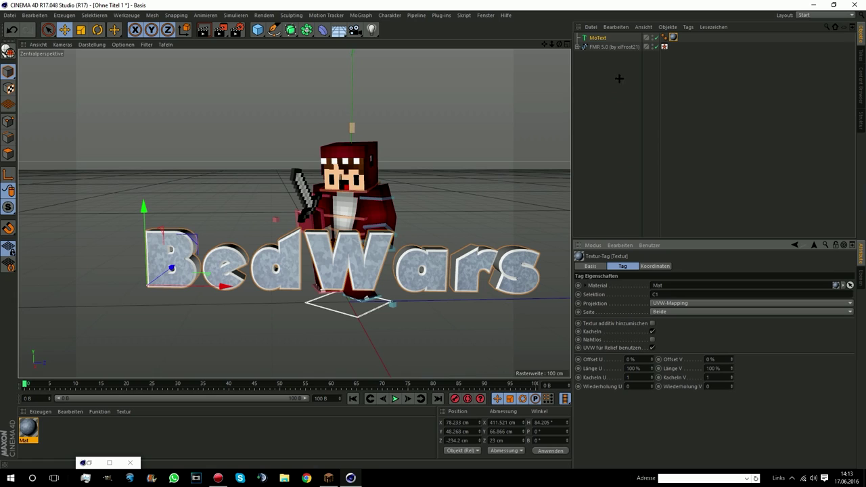
Orbit and zoom around the BedWars text to check the stone letter faces, ending frontal
mouse_move(559, 44)
mouse_down()
mouse_move(294, 214)
mouse_move(294, 224)
mouse_up()
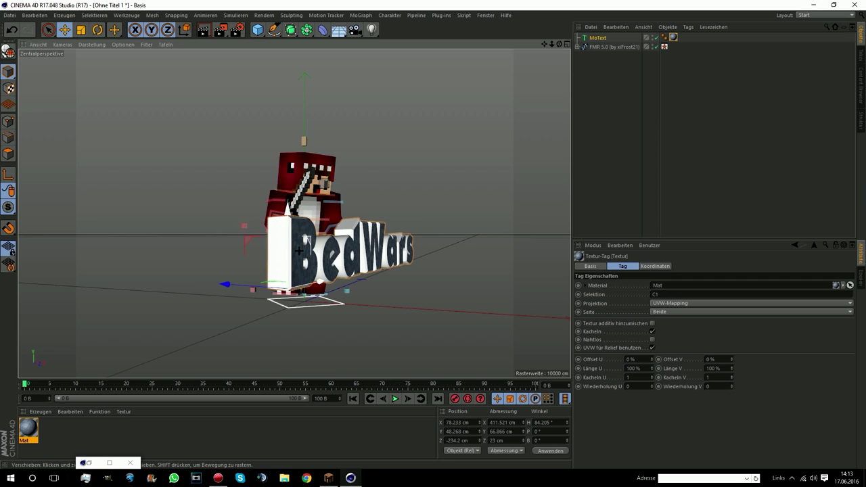
scroll(304, 233, up, 3)
scroll(304, 232, up, 5)
scroll(262, 269, down, 3)
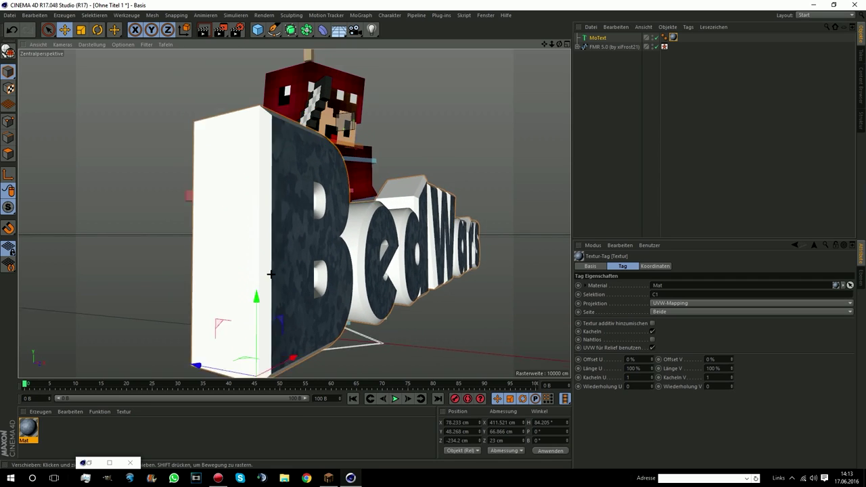
scroll(311, 285, down, 4)
mouse_move(560, 89)
alt+mouse_down()
mouse_move(295, 214)
mouse_move(248, 363)
alt+mouse_up()
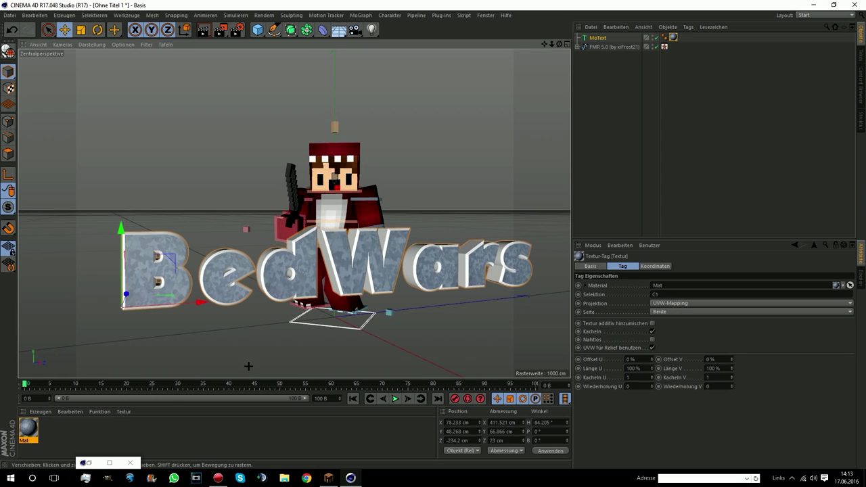
Create a new material Mat.1 and set its colour to blue (H 217°, S 72%)
double_click(99, 423)
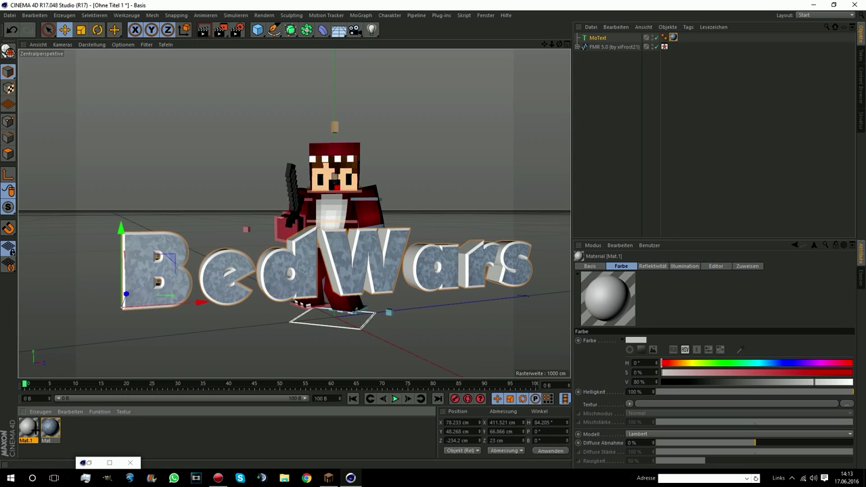
double_click(29, 428)
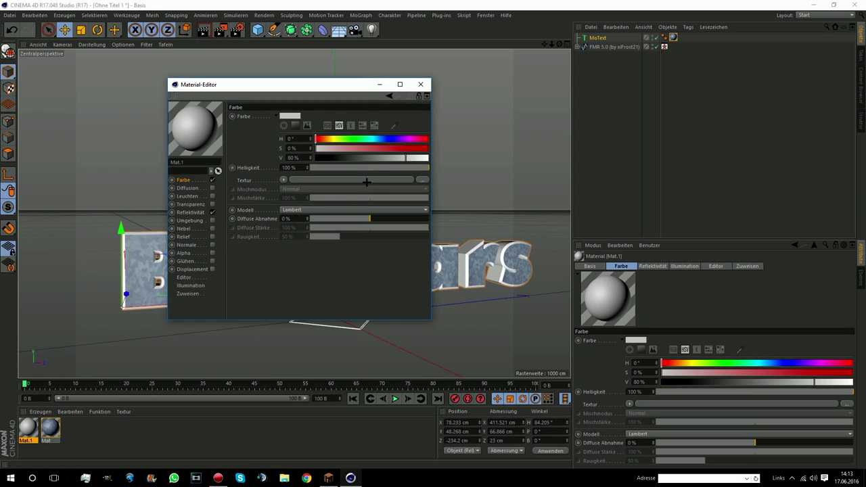
click(364, 148)
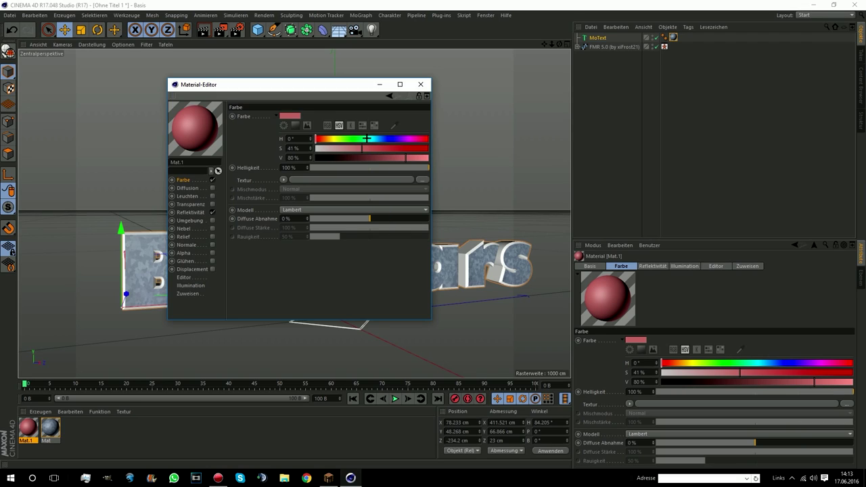
mouse_move(385, 150)
mouse_down()
mouse_move(429, 148)
mouse_move(395, 139)
mouse_up()
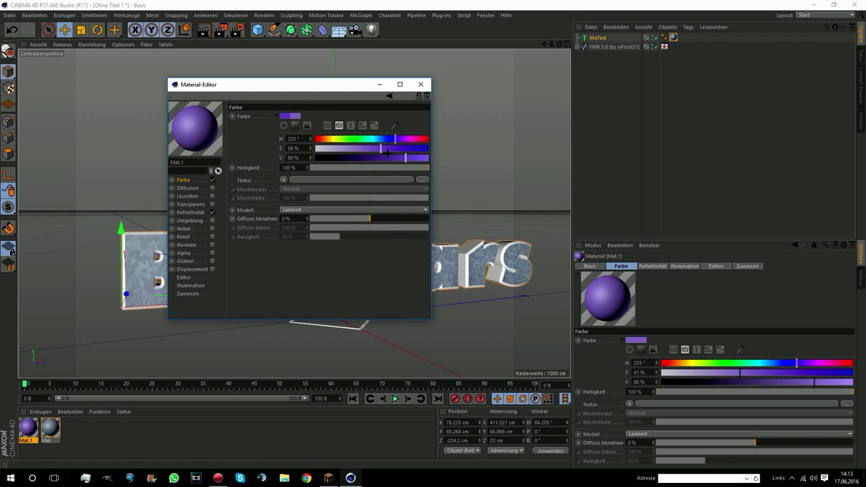
click(395, 148)
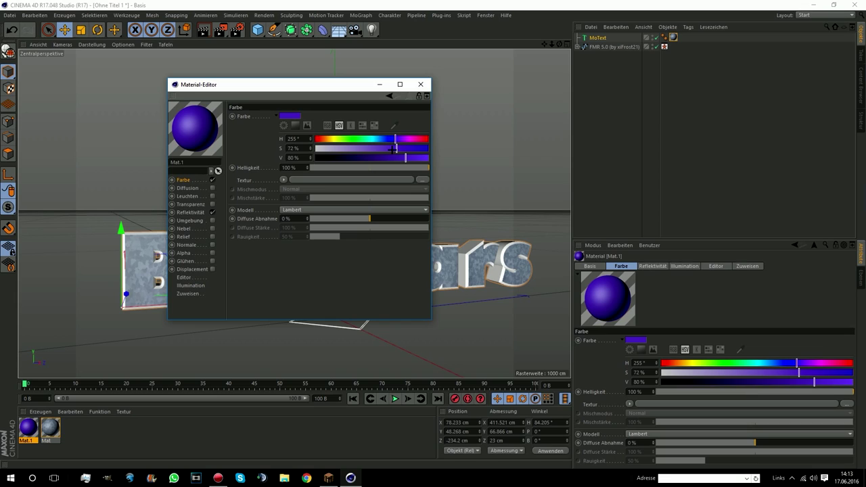
click(384, 137)
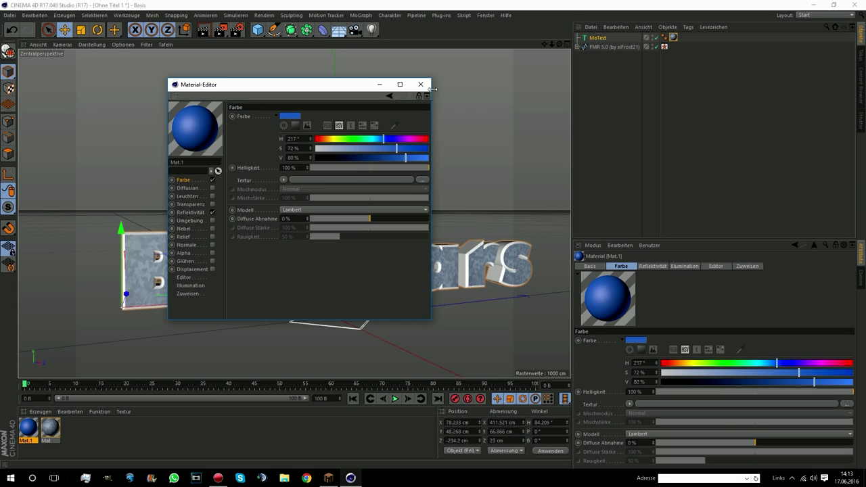
click(420, 84)
Apply Mat.1 to the BedWars text and reorder the tags so stone stays on the faces
drag(27, 426, 600, 38)
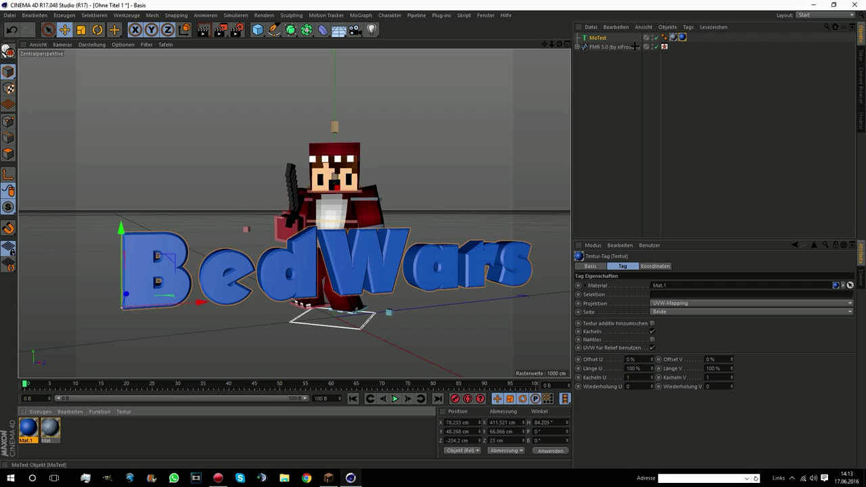
drag(682, 38, 673, 38)
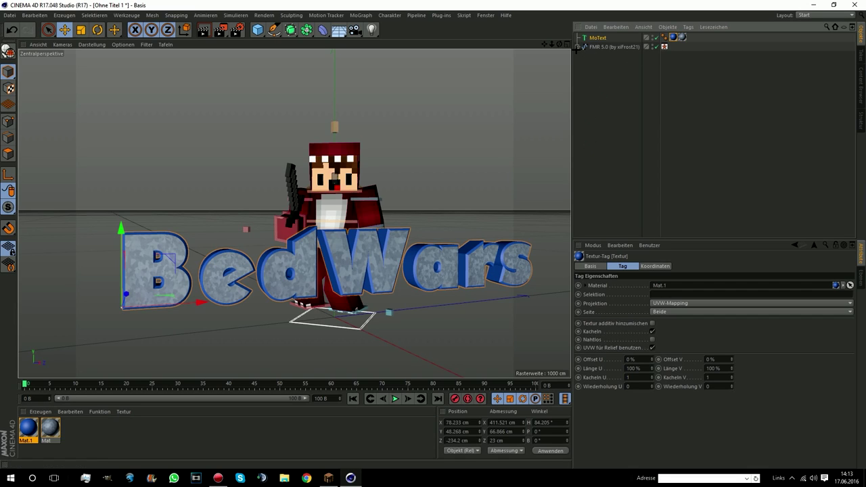
alt+drag(270, 231, 298, 212)
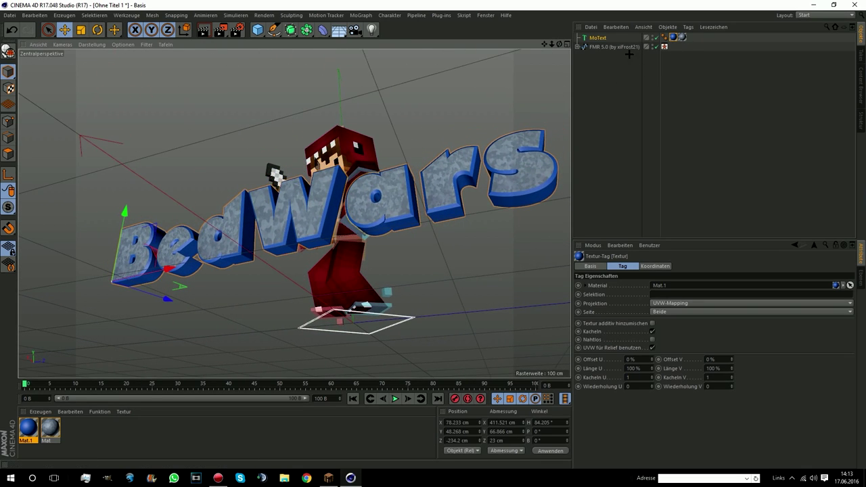
Recolour Mat.1 to red (H 357°, S 86%) so the BedWars letter sides turn red
drag(559, 44, 630, 36)
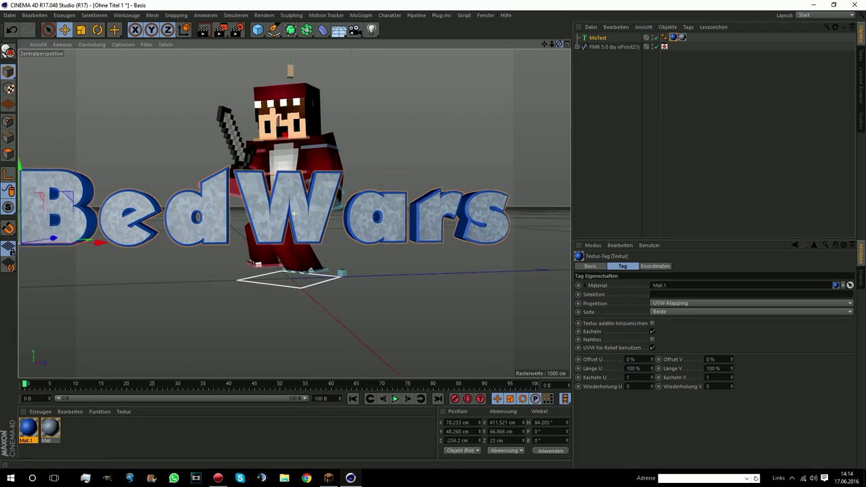
double_click(674, 37)
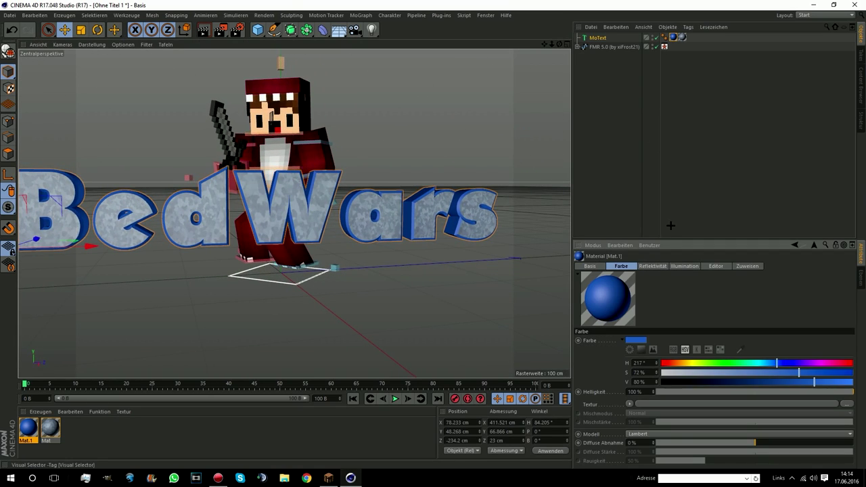
mouse_move(669, 364)
mouse_down()
mouse_move(661, 363)
mouse_move(841, 363)
mouse_up()
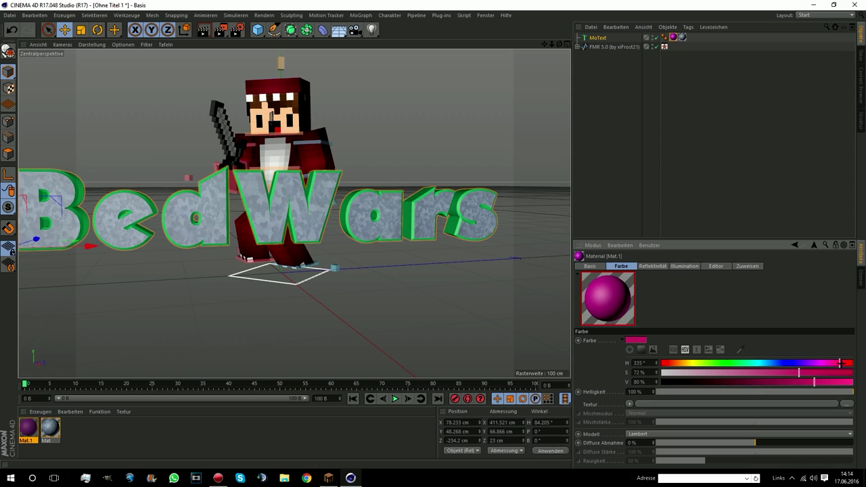
click(837, 373)
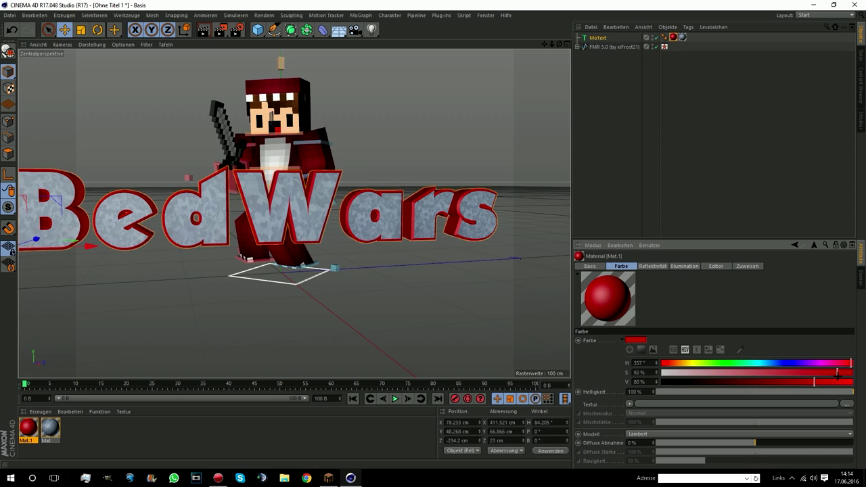
click(826, 373)
click(596, 37)
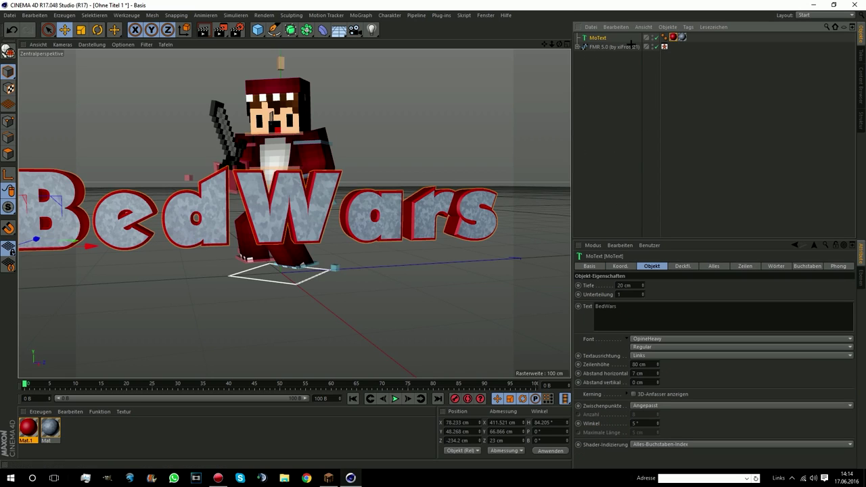
Make the BedWars MoText editable with C and expand it to reveal its Text child
mouse_move(545, 44)
mouse_down()
mouse_move(589, 55)
mouse_move(514, 50)
mouse_move(560, 74)
mouse_up()
drag(559, 43, 514, 61)
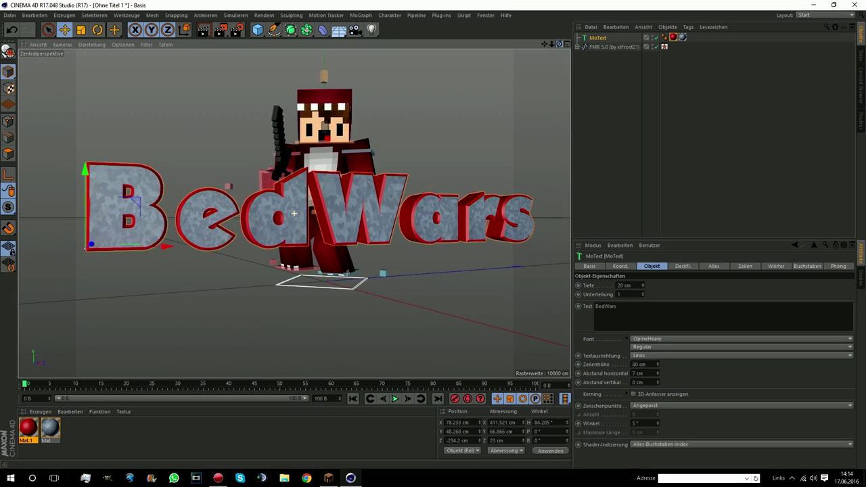
drag(560, 43, 528, 44)
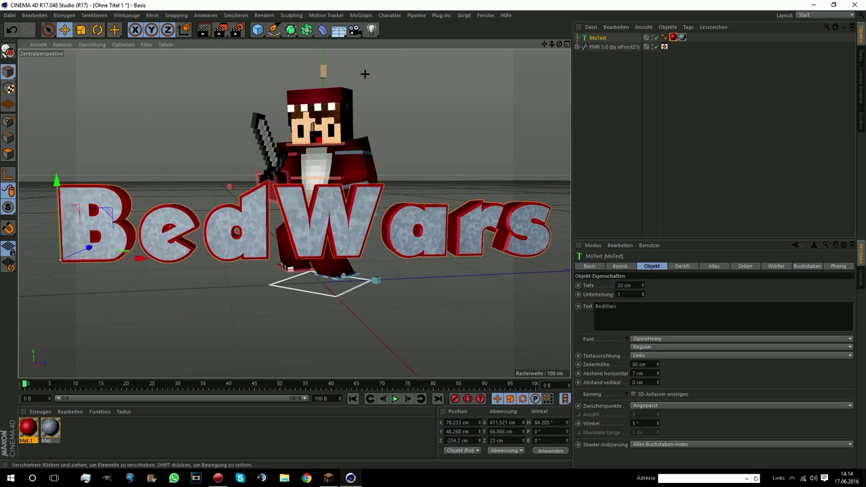
click(323, 30)
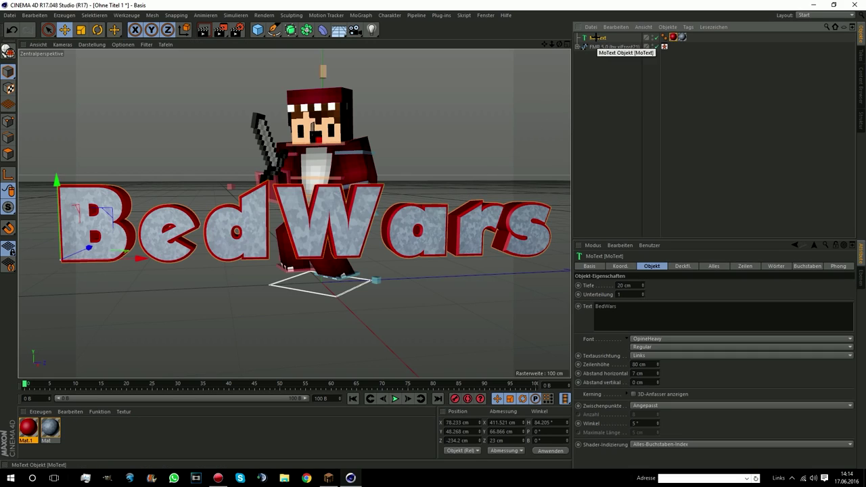
key(c)
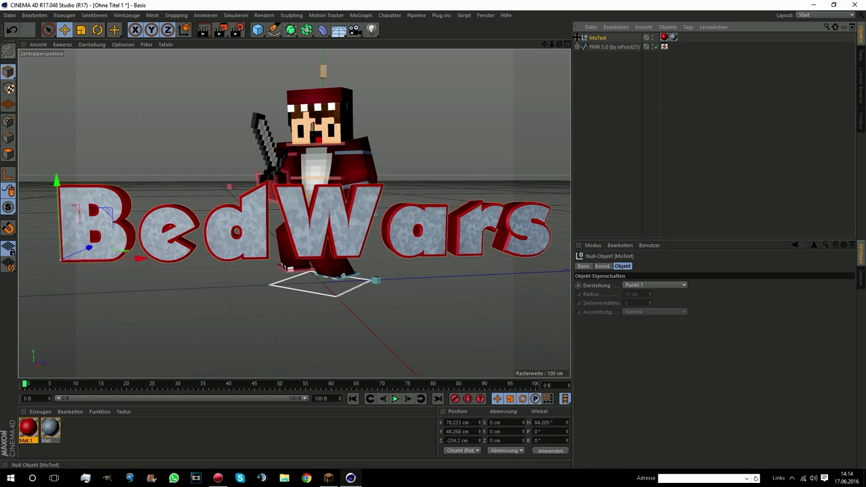
drag(577, 38, 580, 45)
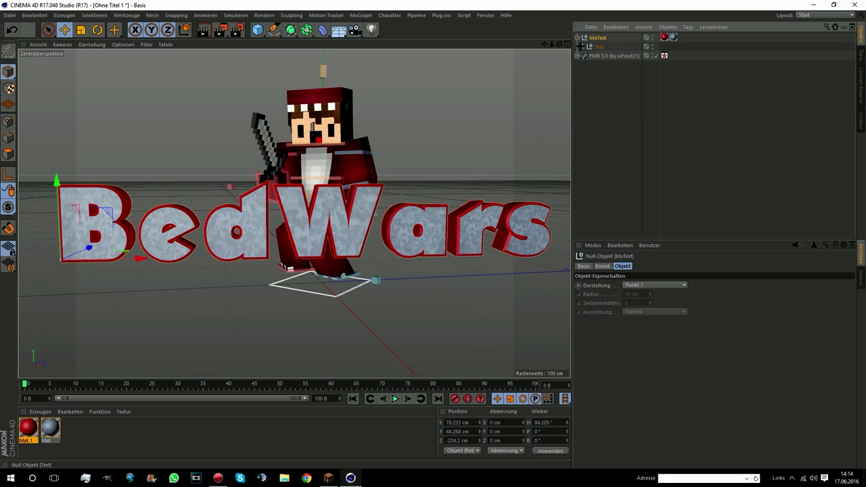
Expand Text, L0 and BedWars to list letters B, e, d, W, a, r, s, and select B
click(582, 46)
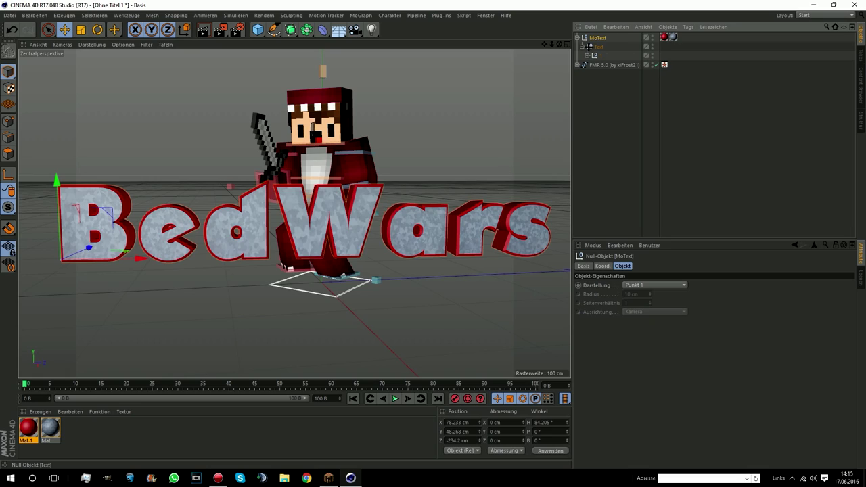
click(587, 55)
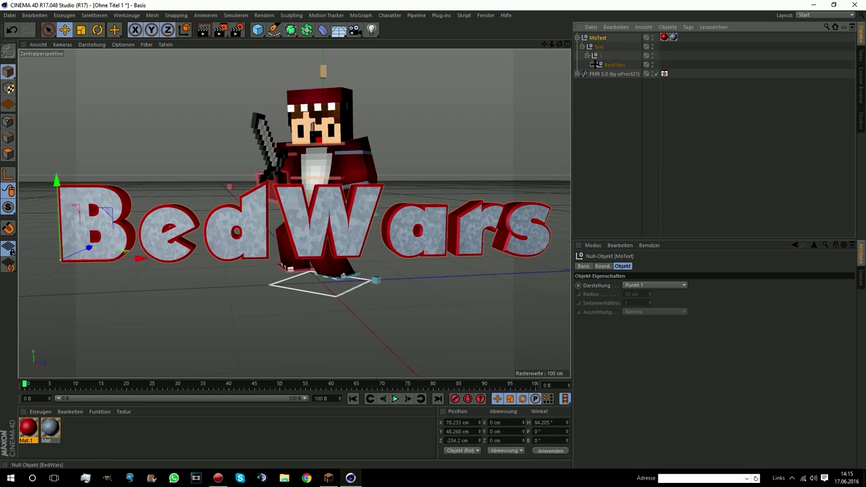
click(591, 65)
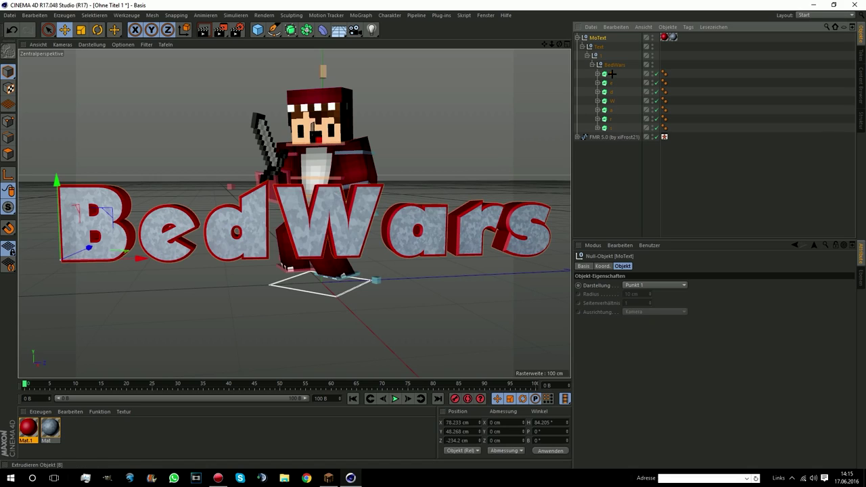
click(611, 74)
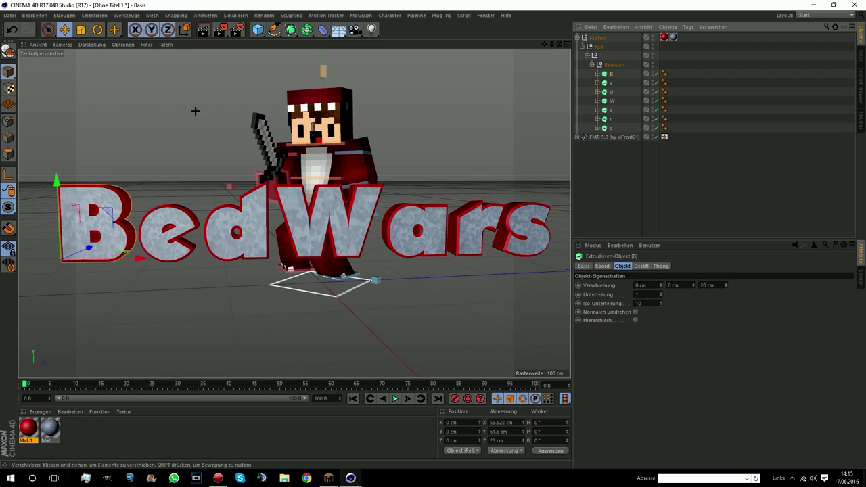
Undo an accidental sideways nudge of the B letter via Edit > Undo
drag(130, 261, 129, 261)
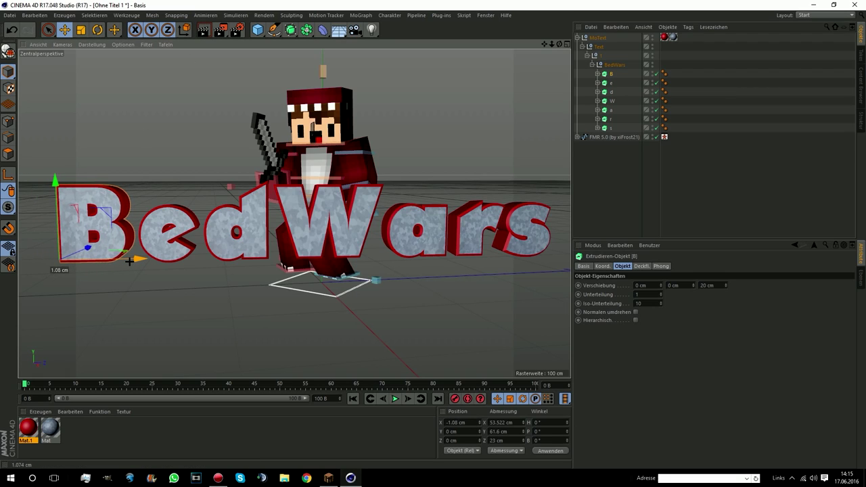
click(34, 15)
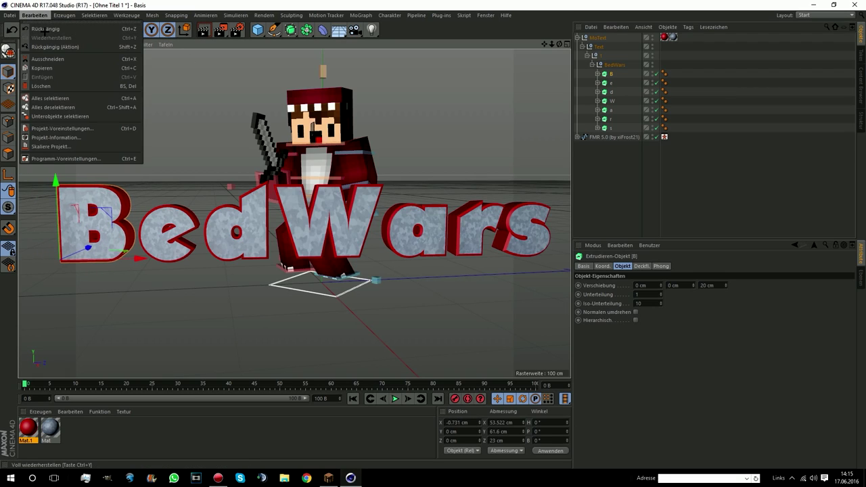
click(40, 23)
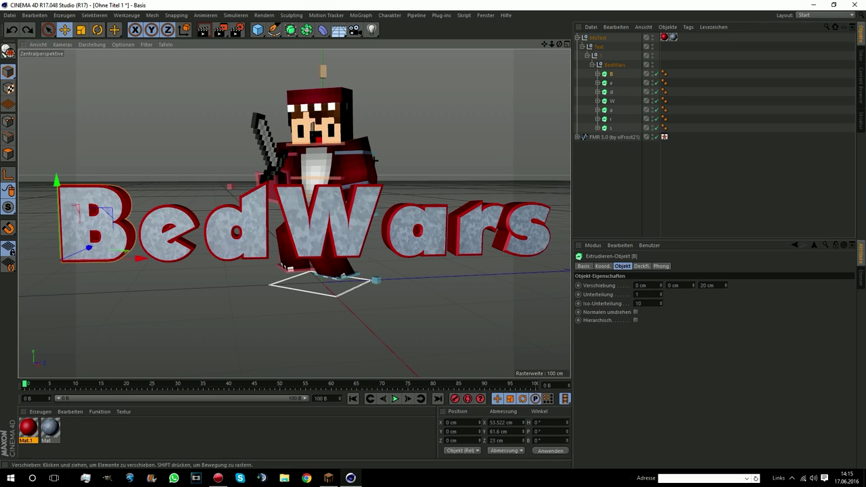
Rotate the B letter to about -21° heading and move it back to roughly Z 33 cm
drag(566, 45, 541, 47)
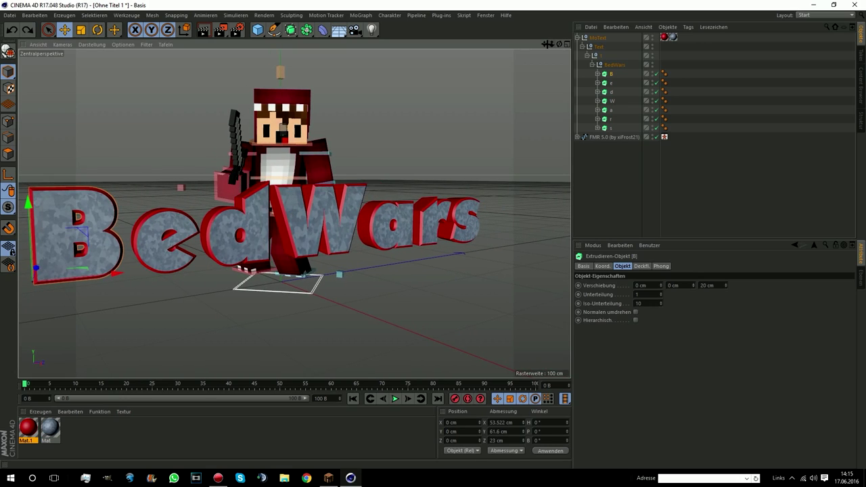
drag(547, 44, 569, 46)
click(98, 29)
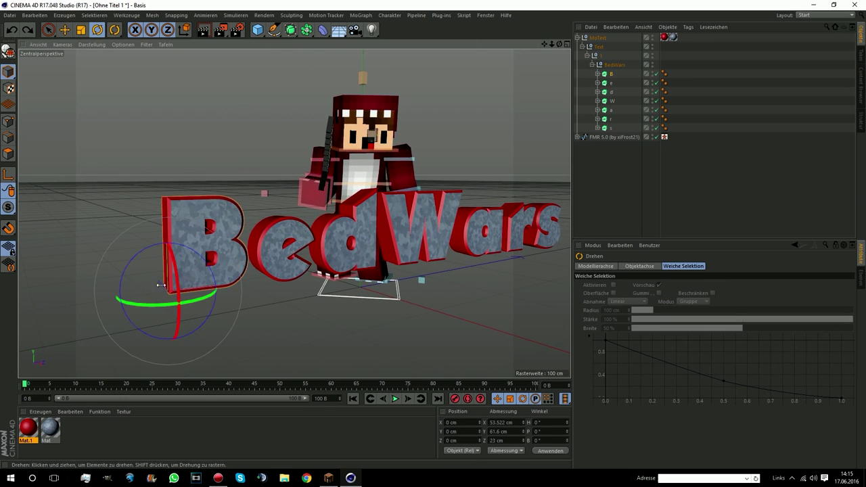
drag(169, 305, 150, 301)
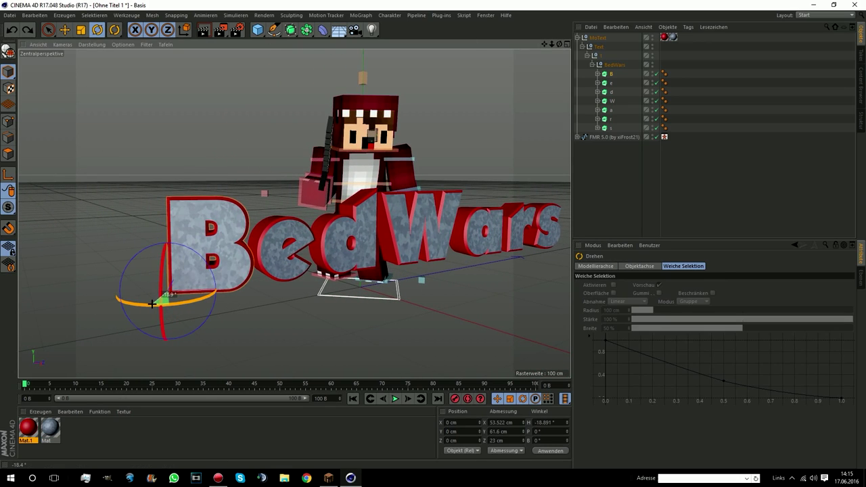
key(e)
mouse_move(176, 281)
mouse_down()
mouse_move(184, 270)
mouse_move(199, 274)
mouse_up()
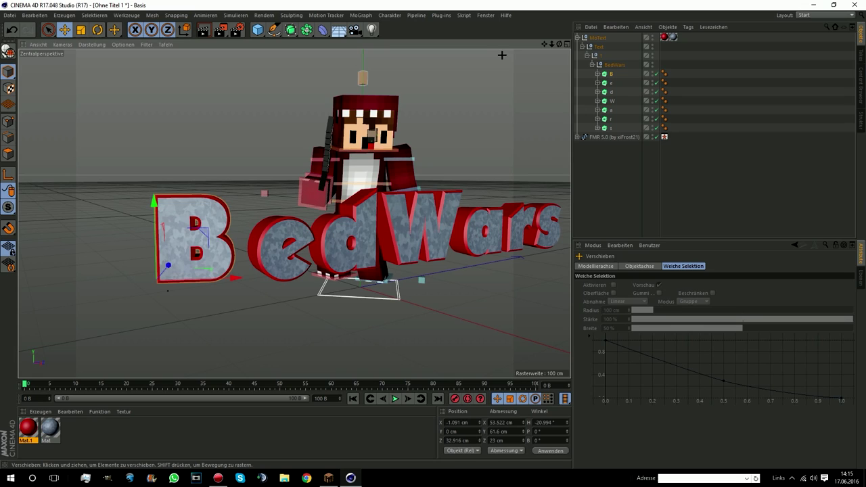
drag(557, 44, 474, 44)
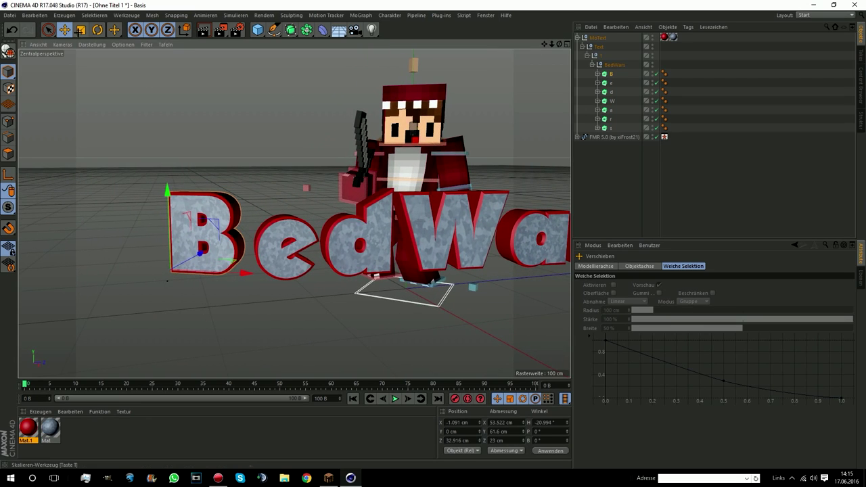
Turn the e letter slightly and shift it back in depth
click(97, 30)
click(281, 267)
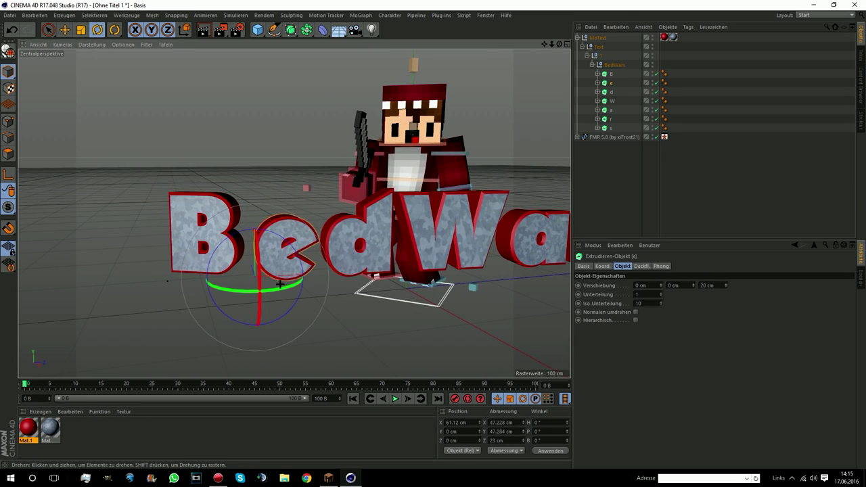
mouse_move(281, 292)
mouse_down()
mouse_move(268, 290)
mouse_move(255, 257)
mouse_up()
key(e)
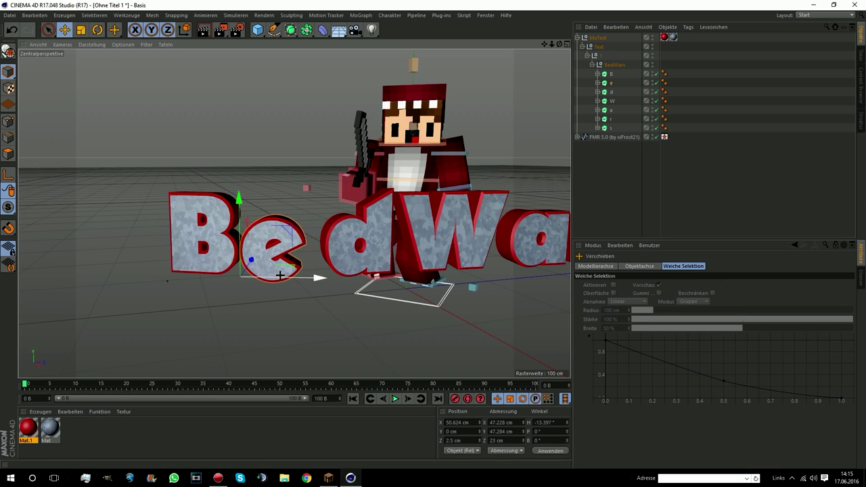
drag(255, 257, 256, 265)
drag(561, 44, 515, 81)
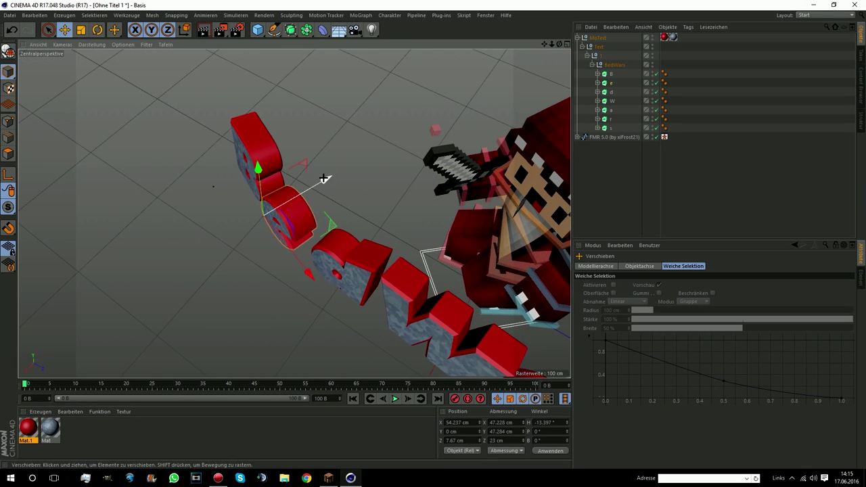
drag(328, 177, 325, 179)
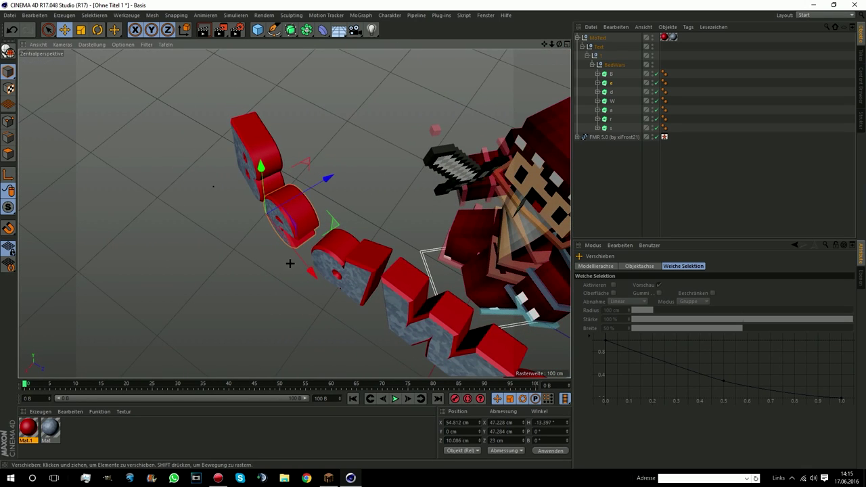
Shift the d letter sideways, tilt it slightly, and nudge it into place
click(339, 272)
drag(346, 297, 305, 277)
key(r)
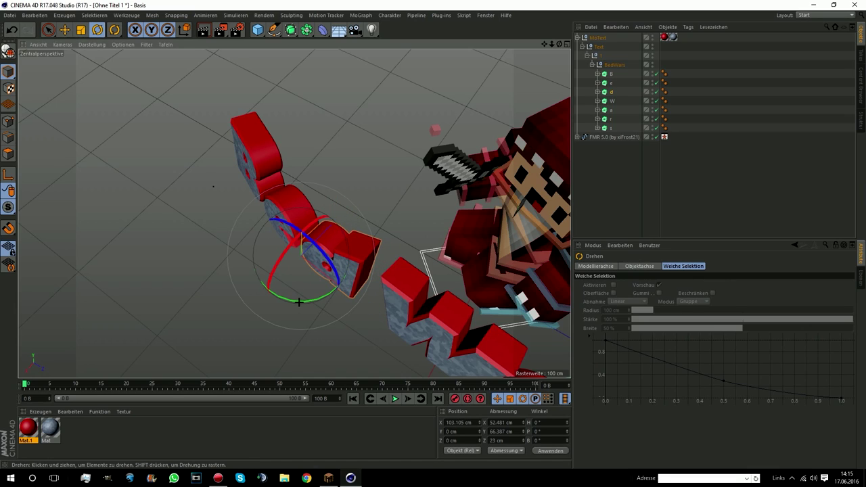
drag(300, 302, 294, 301)
key(e)
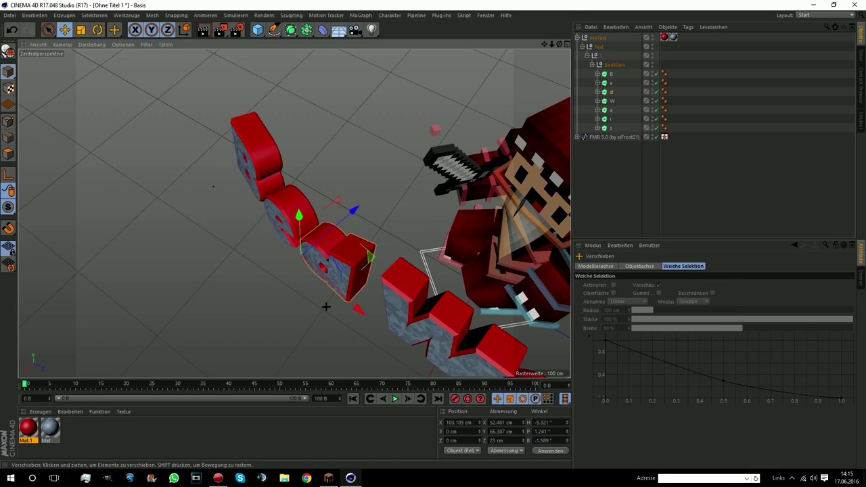
mouse_move(358, 309)
mouse_down()
mouse_move(295, 214)
mouse_move(396, 257)
mouse_move(430, 253)
mouse_move(416, 277)
mouse_up()
Turn the W letter slightly to about -3° heading
click(431, 238)
click(97, 30)
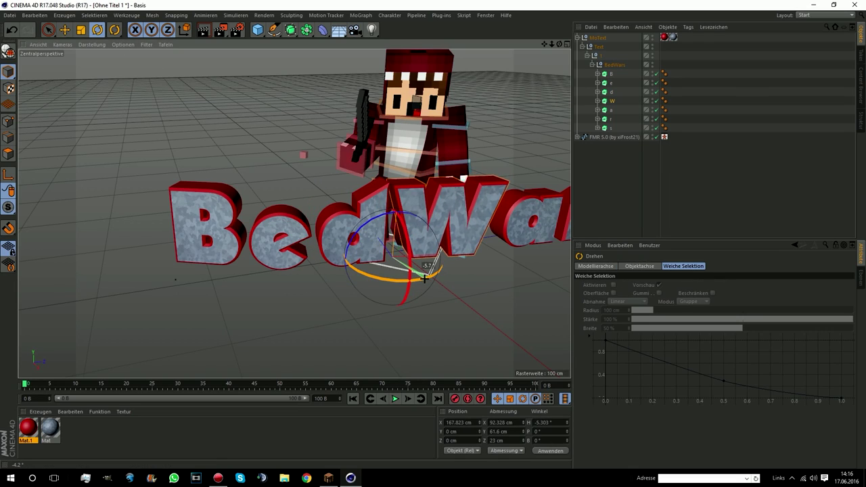
alt+drag(295, 210, 318, 203)
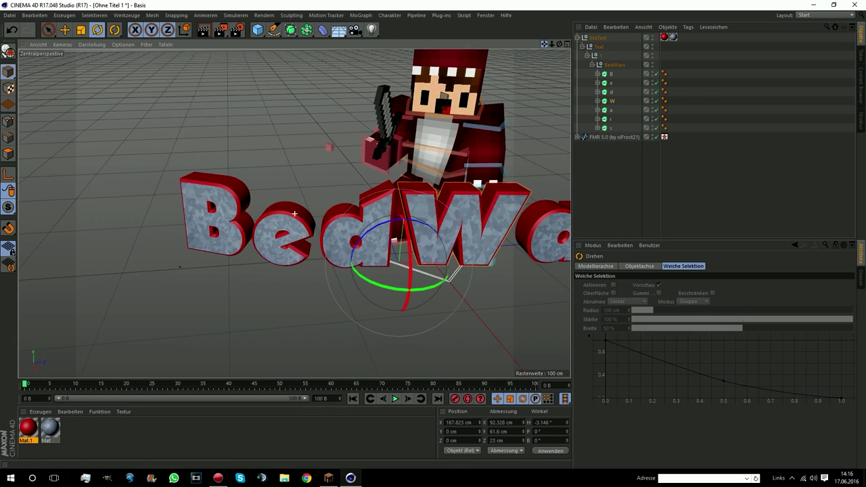
drag(535, 46, 101, 88)
click(65, 29)
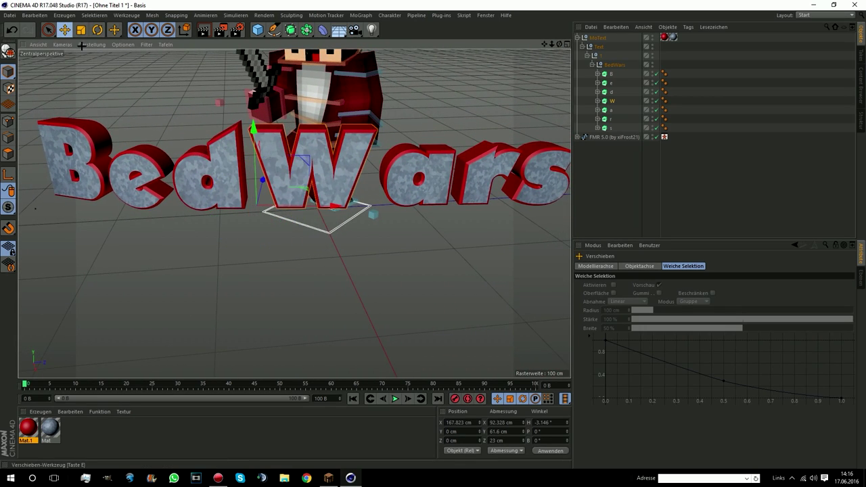
Shift the W letter slightly in depth and select the r letter for rotating
drag(267, 188, 259, 195)
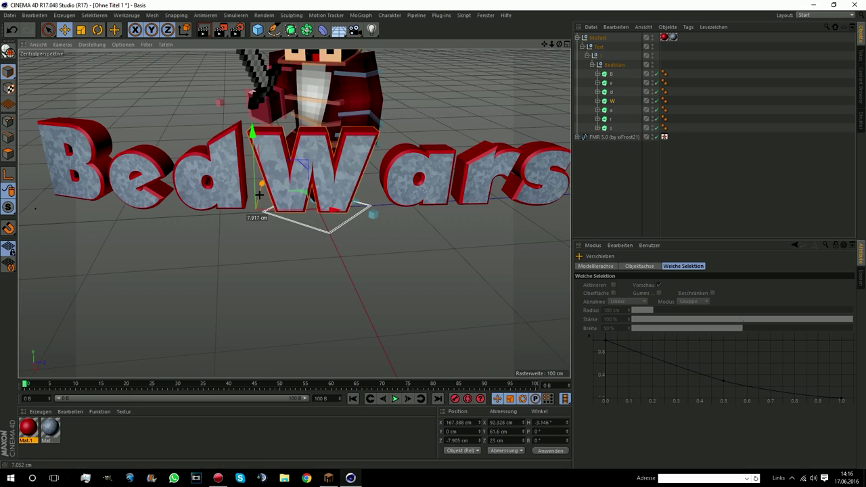
click(406, 187)
click(480, 198)
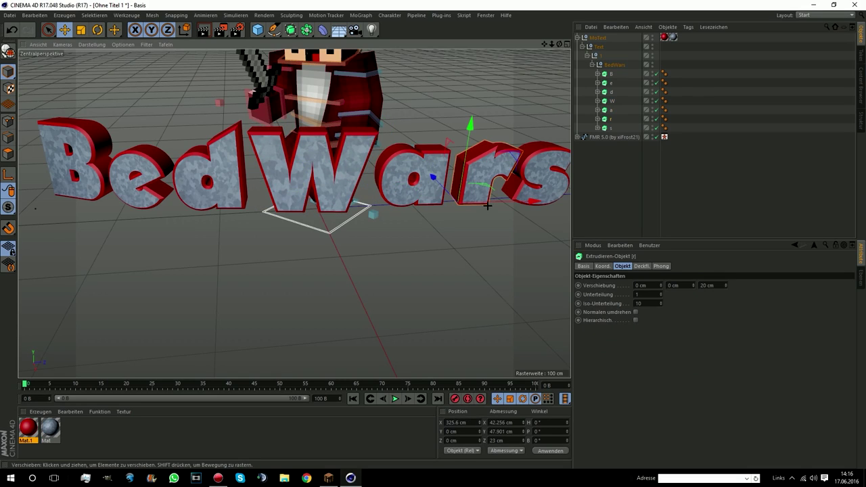
click(523, 199)
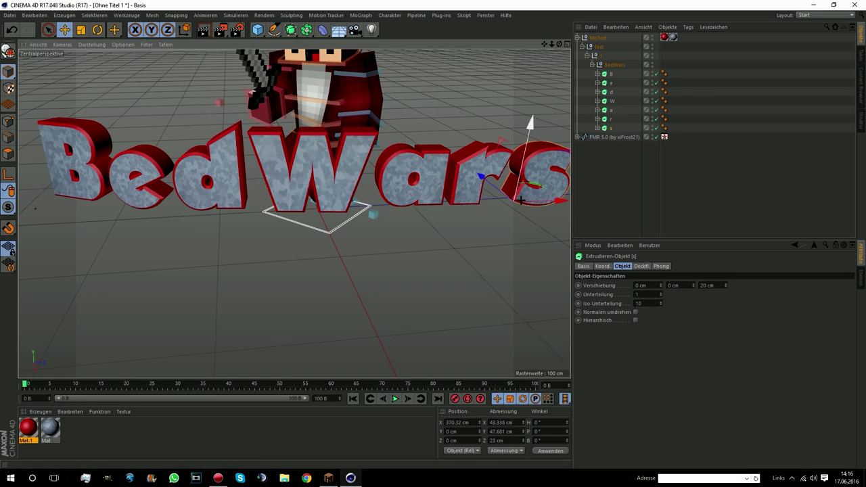
click(473, 172)
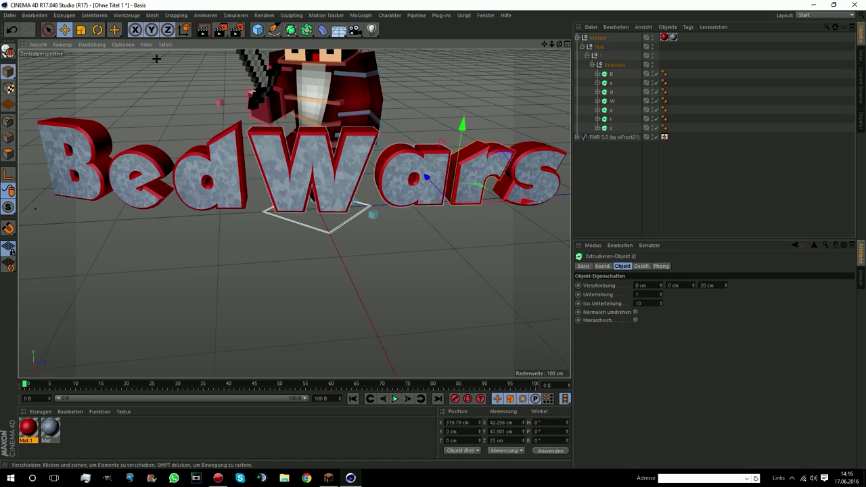
click(97, 30)
click(382, 183)
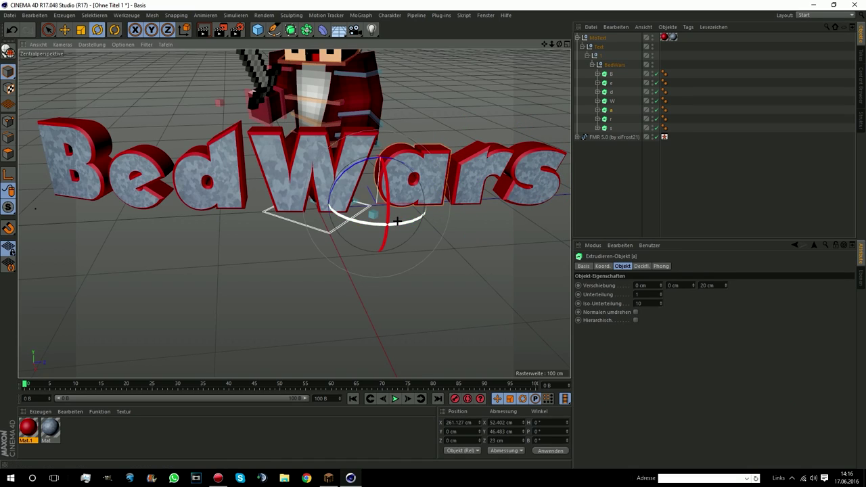
click(462, 182)
Turn the r letter about 9° and the s letter to about 24° heading
drag(438, 223, 508, 222)
click(528, 173)
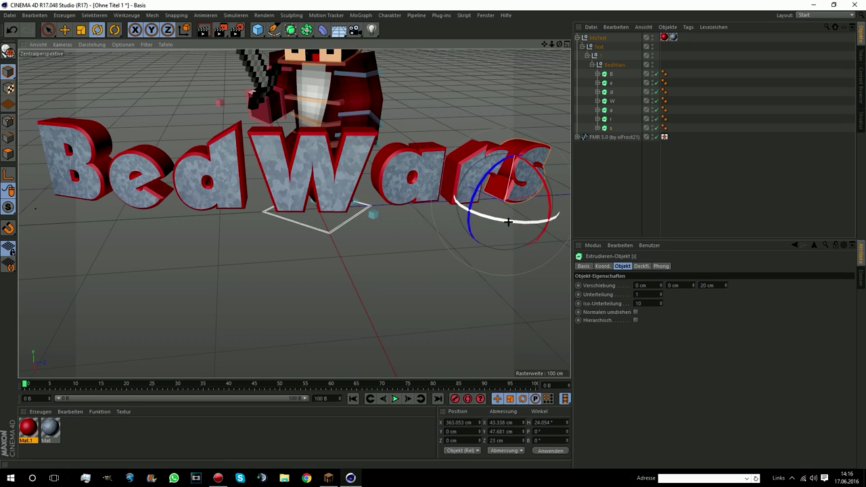
key(e)
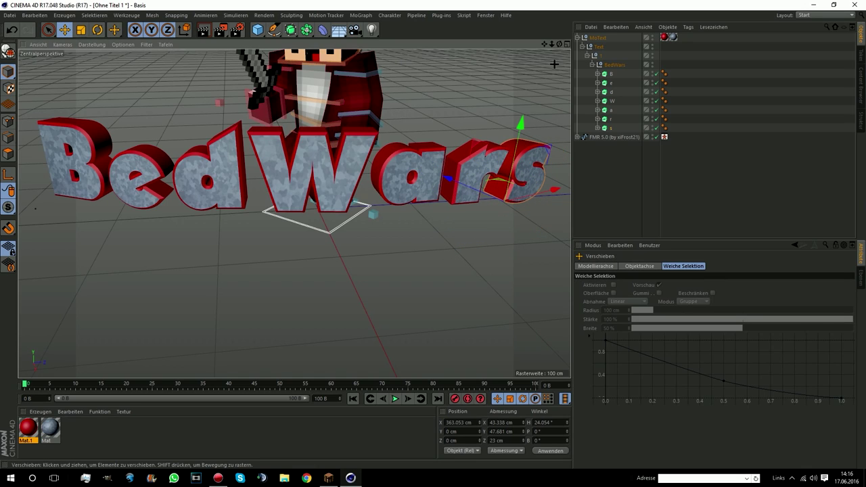
mouse_move(35, 208)
alt+mouse_down()
mouse_move(294, 214)
mouse_move(368, 109)
alt+mouse_up()
Shift the a, r and s letters slightly from their positions
click(224, 218)
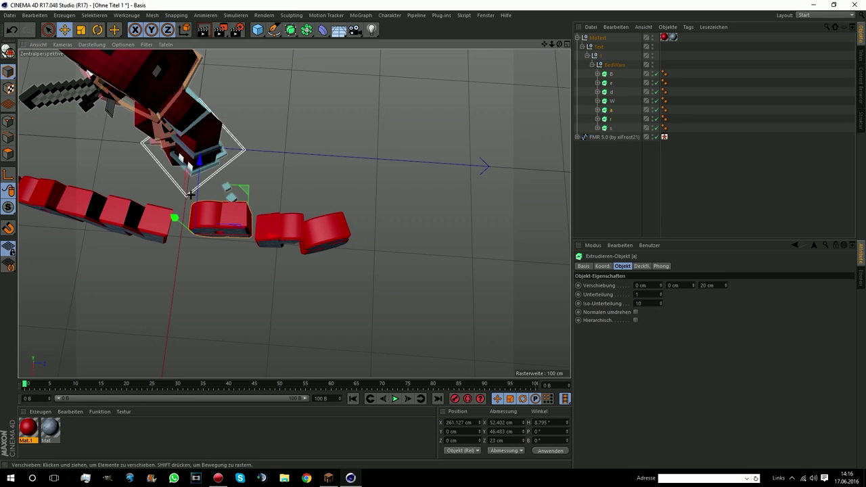
drag(216, 218, 207, 230)
click(291, 242)
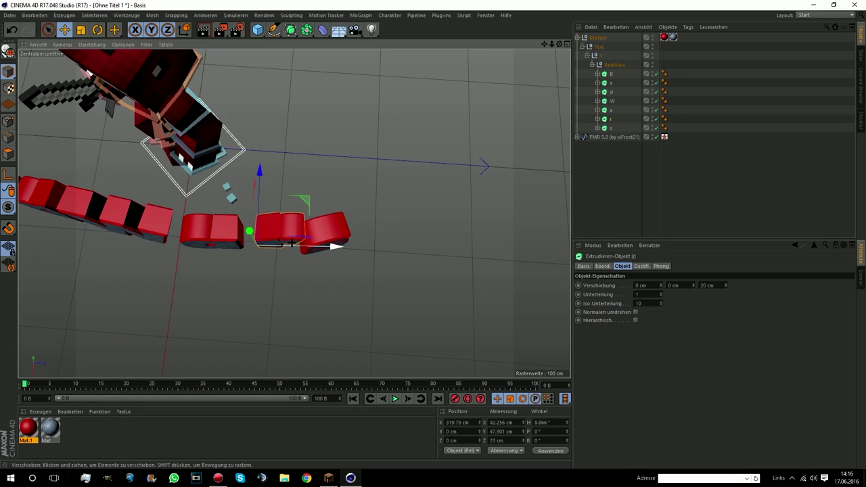
drag(291, 242, 286, 243)
click(337, 249)
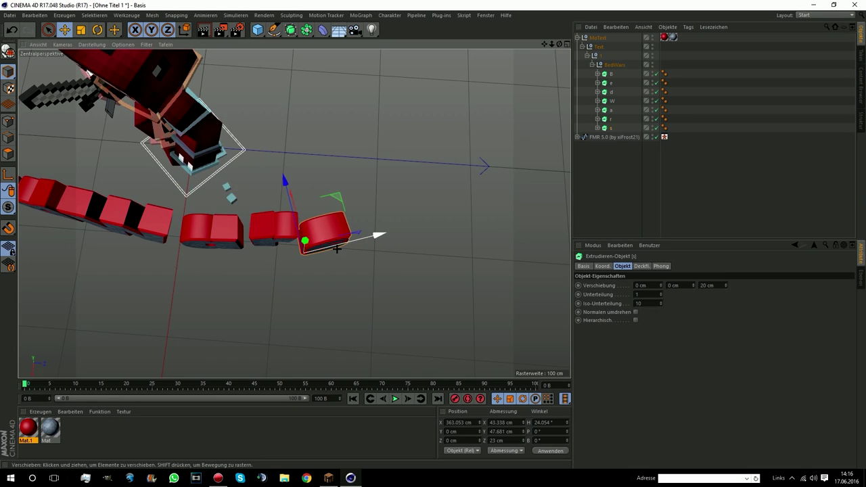
drag(337, 249, 343, 238)
Move the s letter into place at about Z 15.778 cm and select the d letter
click(275, 229)
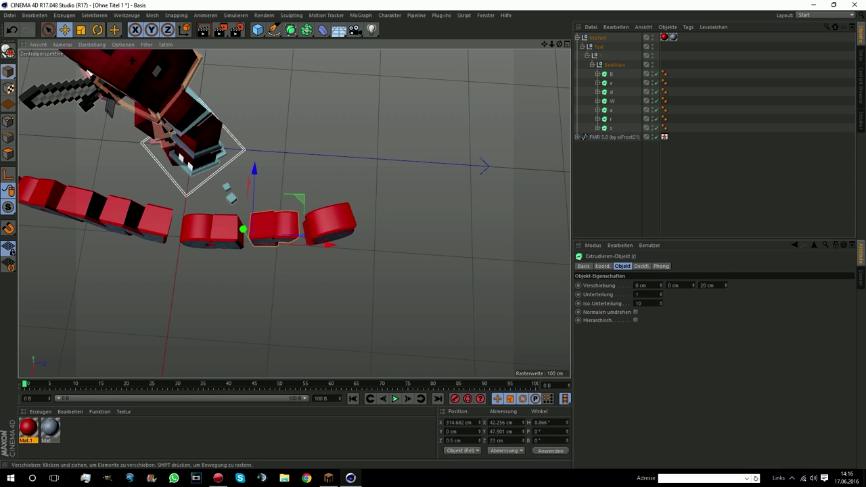
key(r)
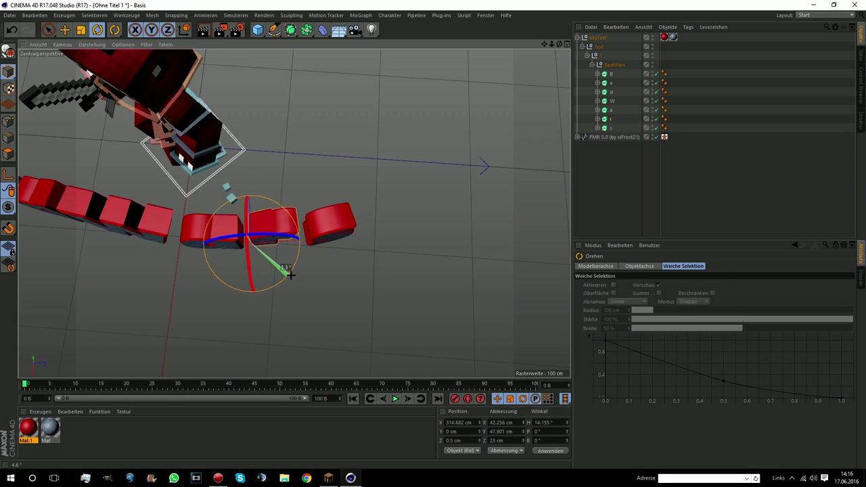
click(330, 223)
click(64, 30)
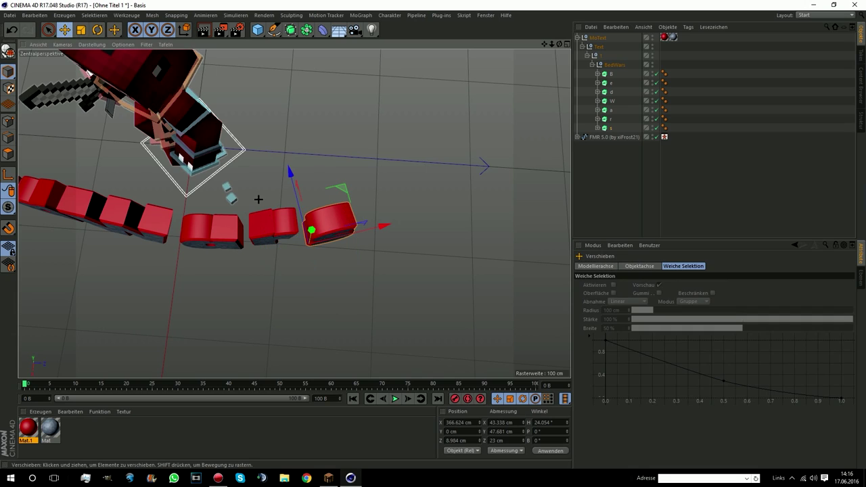
drag(251, 196, 408, 159)
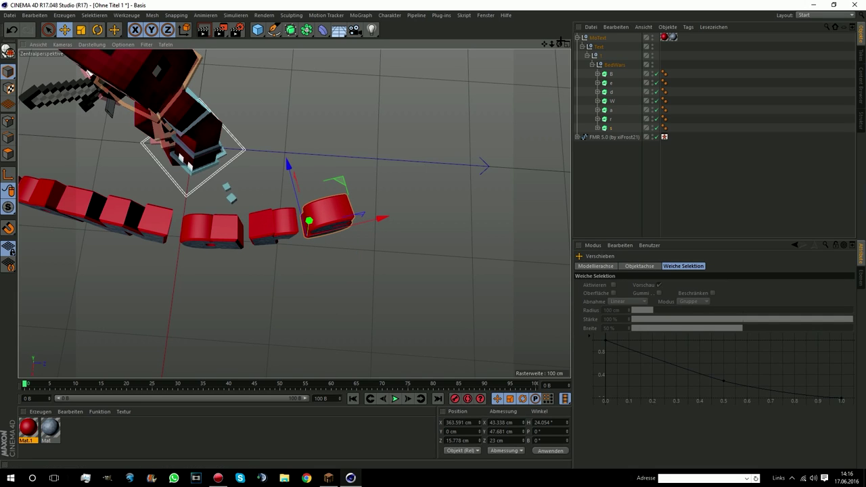
alt+drag(308, 220, 295, 213)
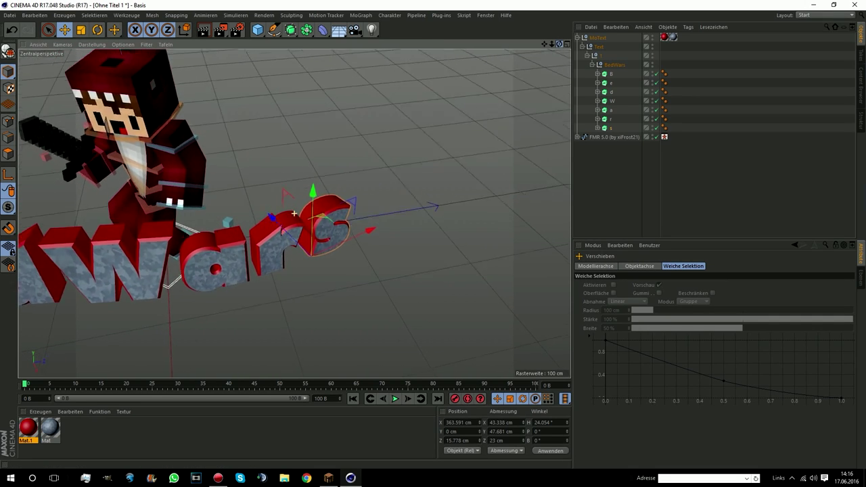
click(51, 279)
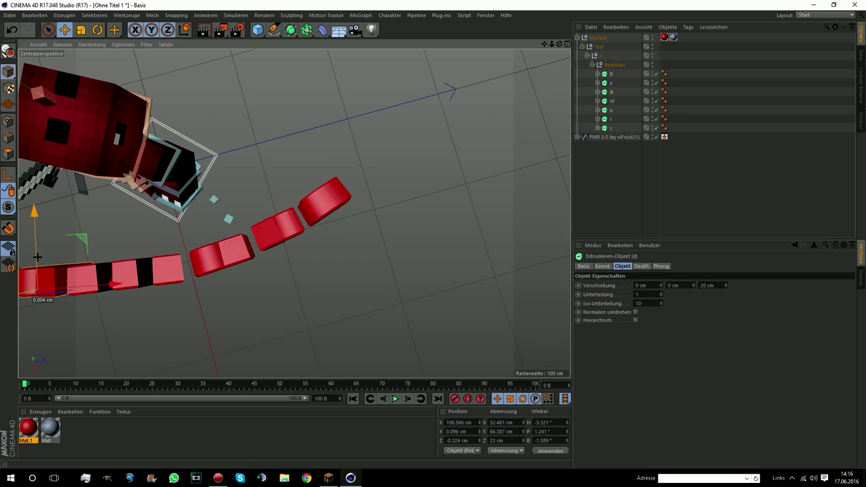
mouse_move(559, 43)
mouse_down()
mouse_move(294, 214)
mouse_move(352, 186)
mouse_up()
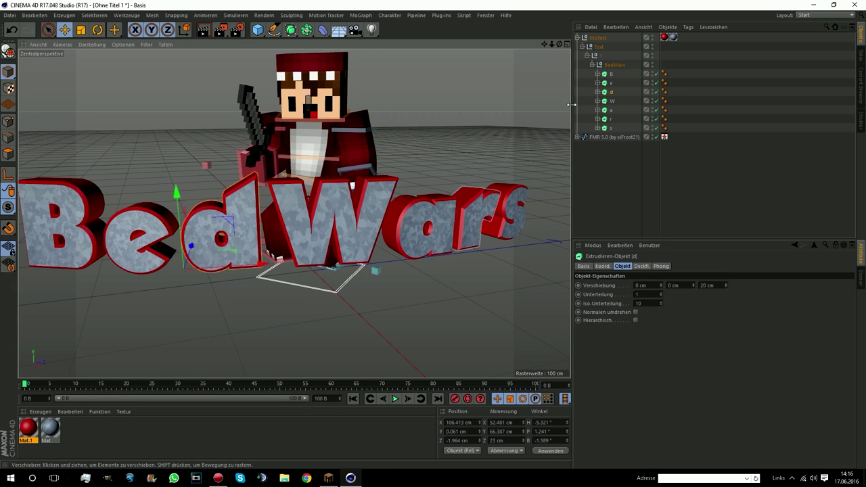
Tilt the B letter slightly forward on its pitch axis, then deselect it
drag(559, 44, 295, 214)
scroll(458, 156, down, 2)
drag(548, 46, 508, 81)
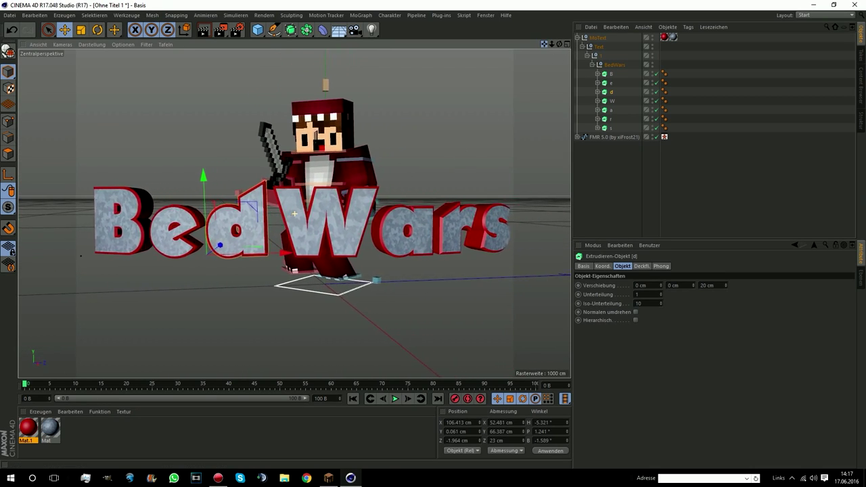
click(455, 156)
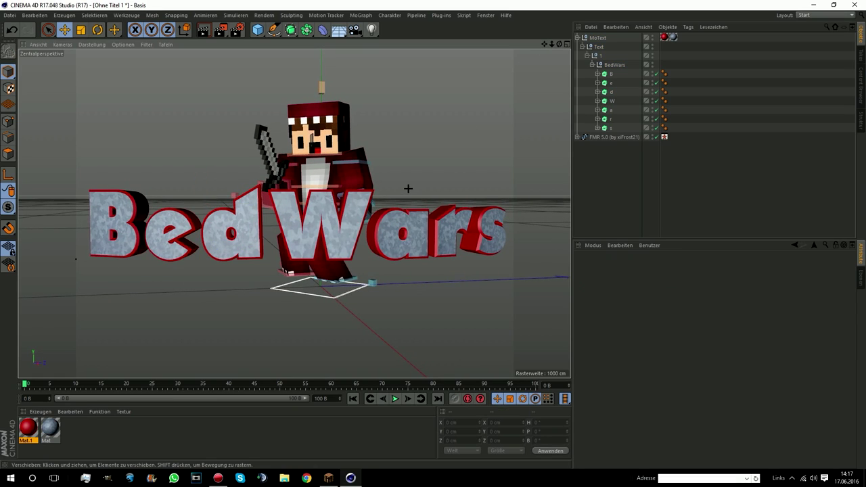
scroll(408, 188, up, 1)
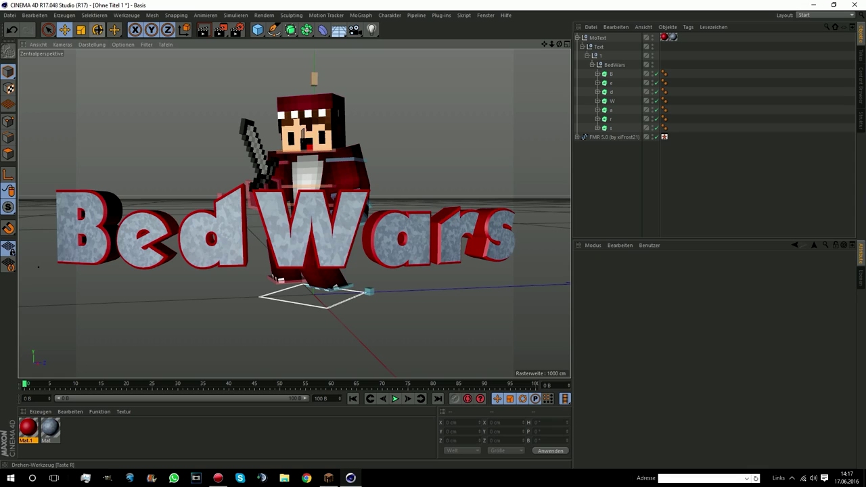
click(97, 30)
click(76, 225)
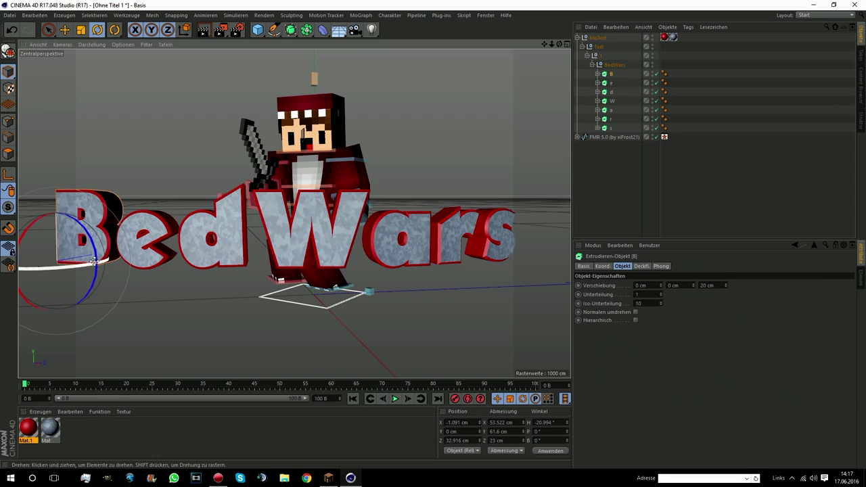
mouse_move(32, 222)
mouse_down()
mouse_move(23, 231)
mouse_move(31, 218)
mouse_up()
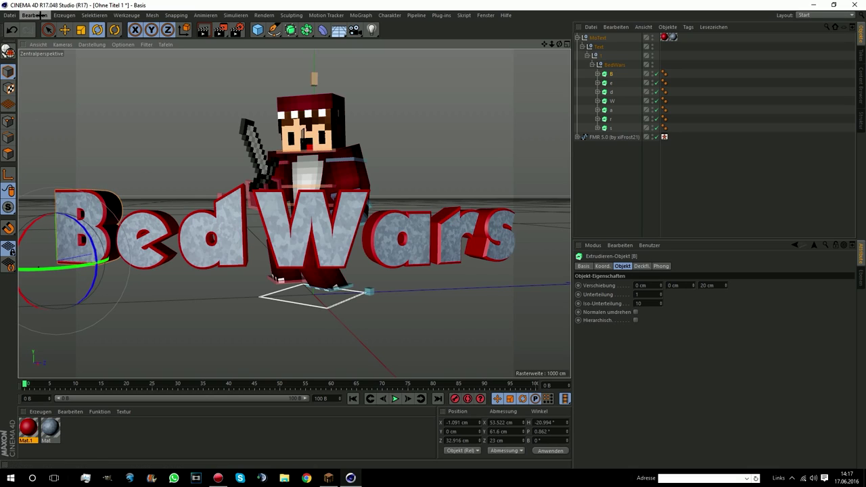
click(186, 308)
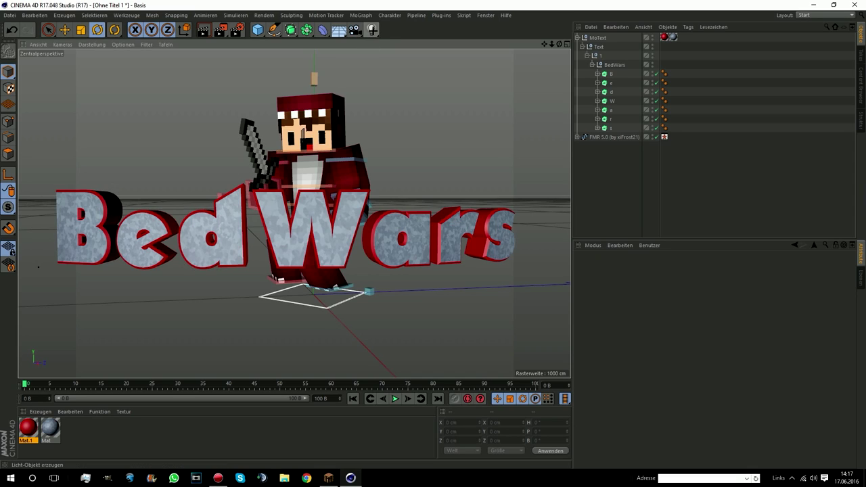
Add a point light and move it right of the BedWars text to X 230.116 cm
click(373, 30)
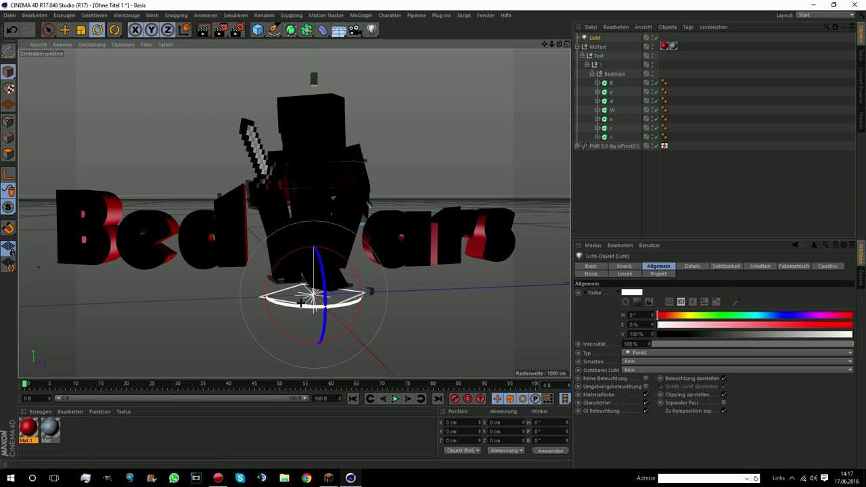
click(65, 29)
mouse_move(332, 310)
mouse_down()
mouse_move(366, 366)
mouse_move(358, 342)
mouse_move(503, 343)
mouse_up()
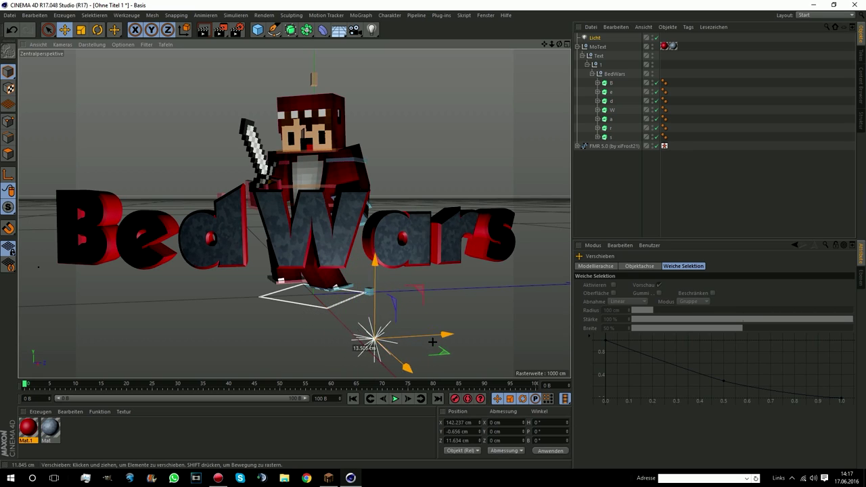
drag(503, 343, 371, 352)
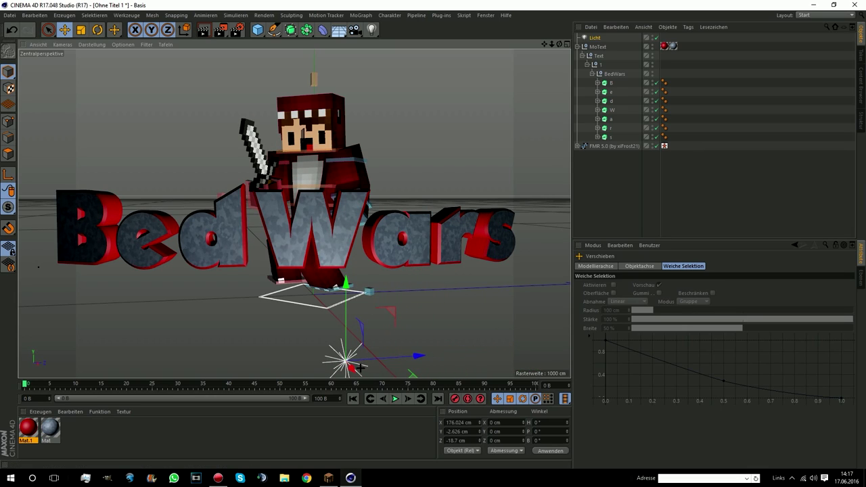
scroll(361, 367, down, 3)
drag(402, 332, 429, 354)
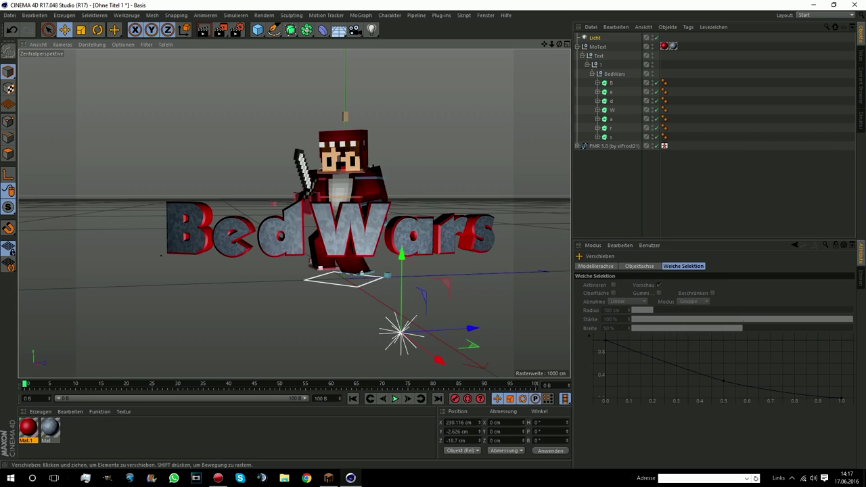
scroll(376, 169, up, 2)
click(371, 30)
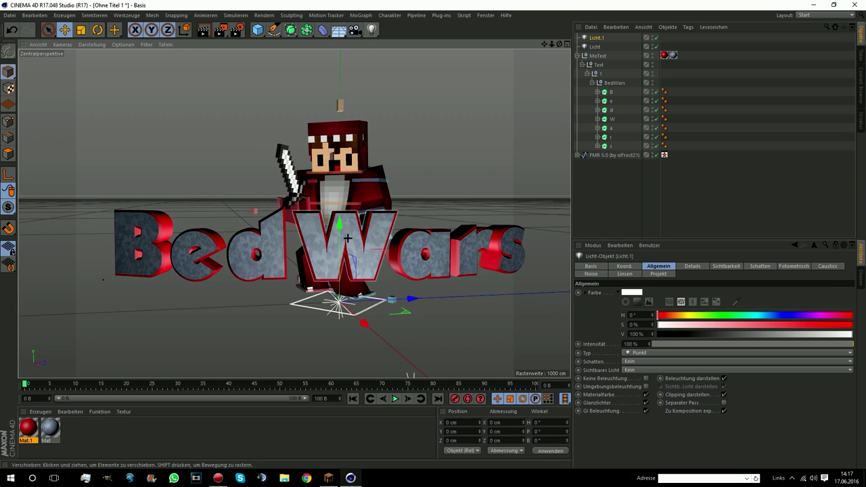
Place Licht.1 above-left of the character and add Licht.2 to its right
mouse_move(404, 177)
mouse_down()
mouse_move(236, 138)
mouse_move(240, 109)
mouse_up()
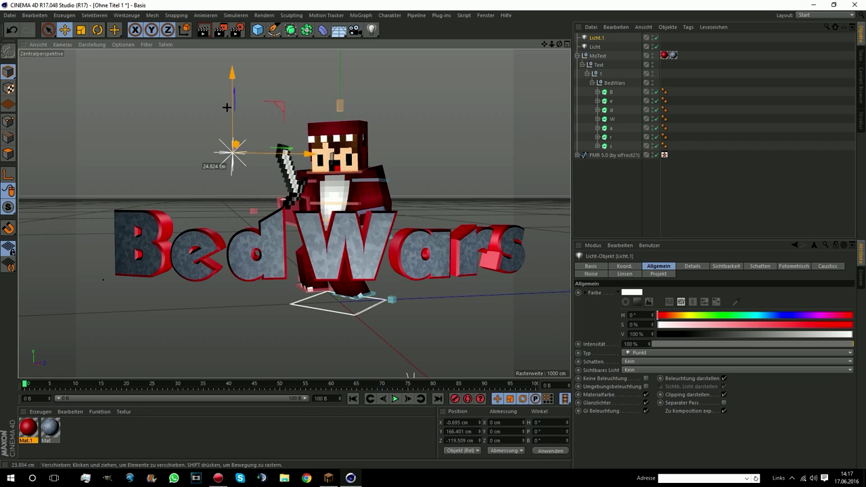
click(371, 30)
mouse_move(358, 297)
mouse_down()
mouse_move(454, 255)
mouse_move(449, 184)
mouse_up()
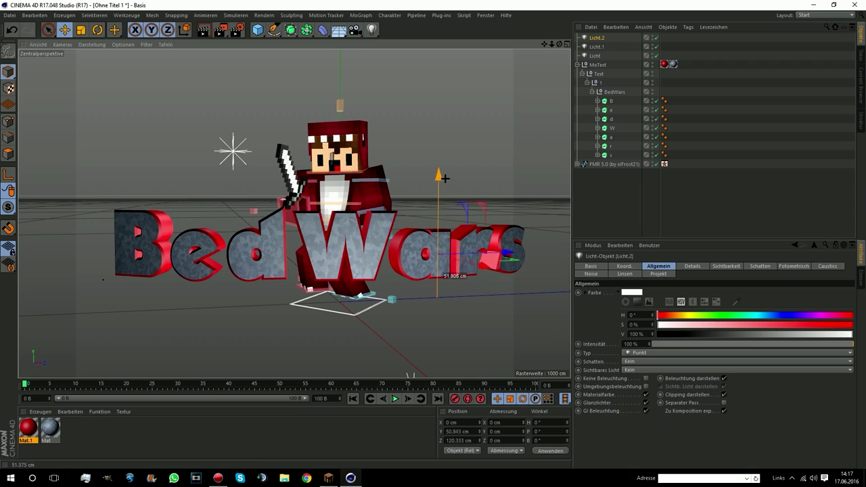
scroll(384, 346, down, 1)
drag(561, 44, 575, 48)
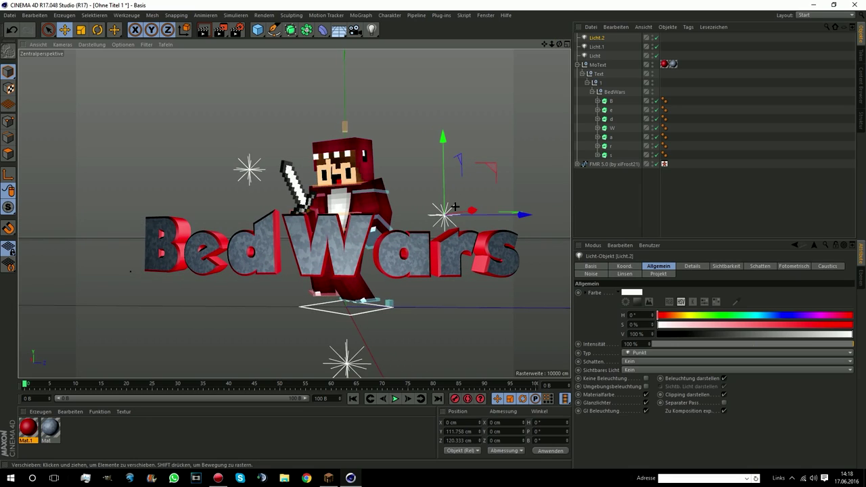
scroll(454, 207, up, 1)
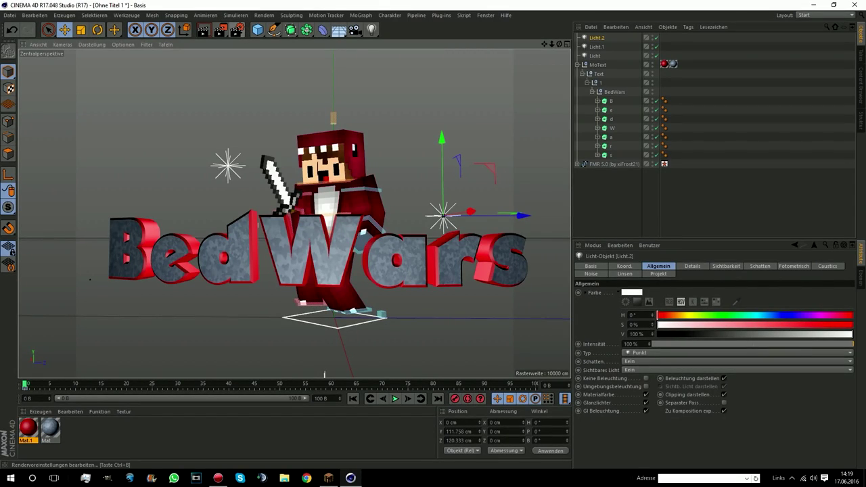
Set the render output width to 1920 and height to 1080 pixels in Render Settings
click(237, 30)
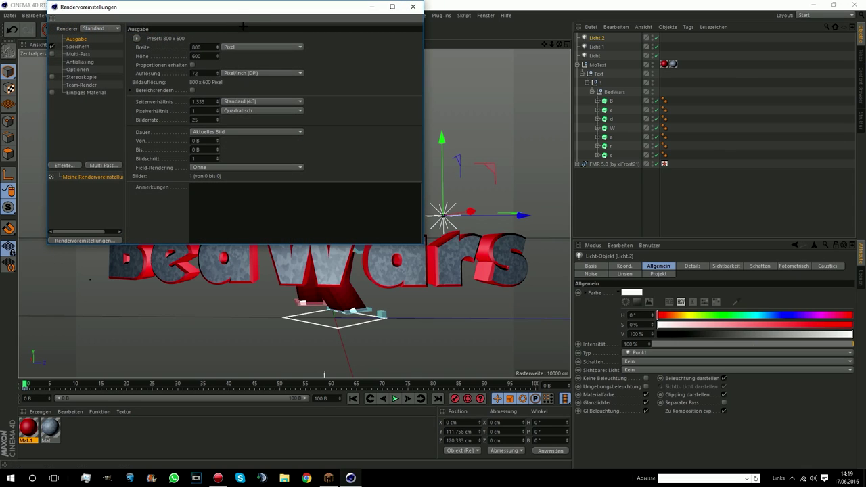
mouse_move(248, 10)
mouse_down()
mouse_move(273, 36)
mouse_move(400, 99)
mouse_up()
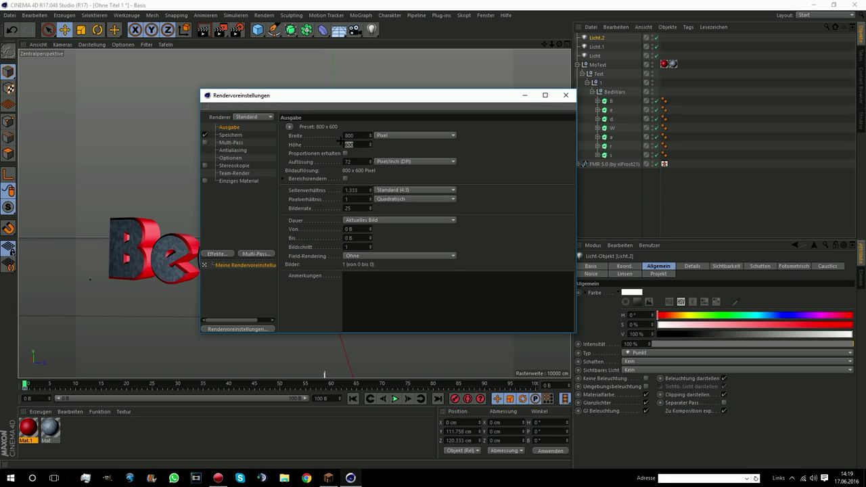
double_click(360, 134)
text(920)
double_click(349, 144)
text(108)
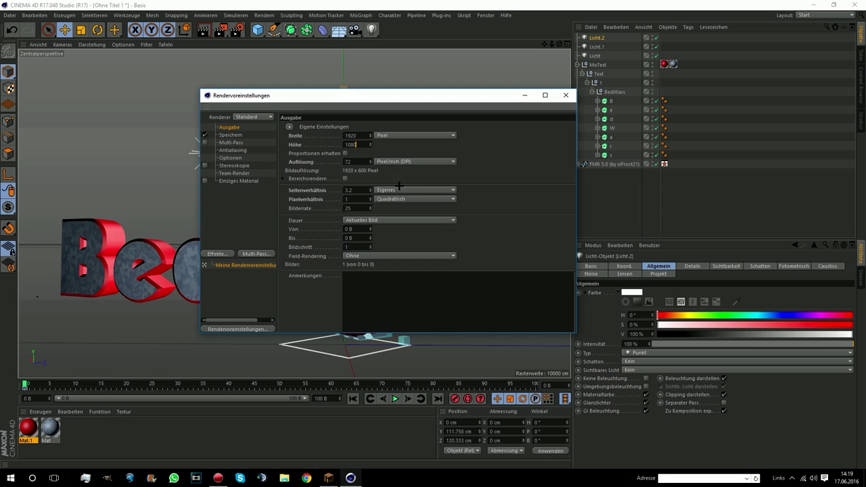
key(Return)
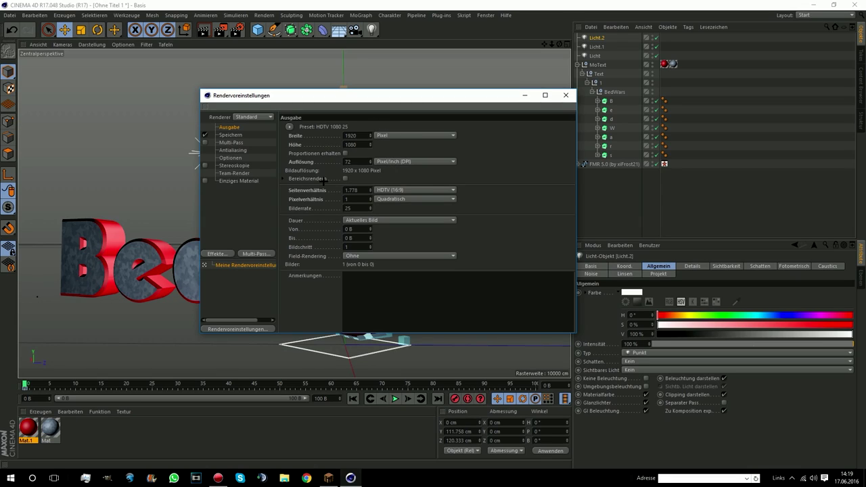
Set the render save format to PNG with the alpha channel enabled
click(231, 135)
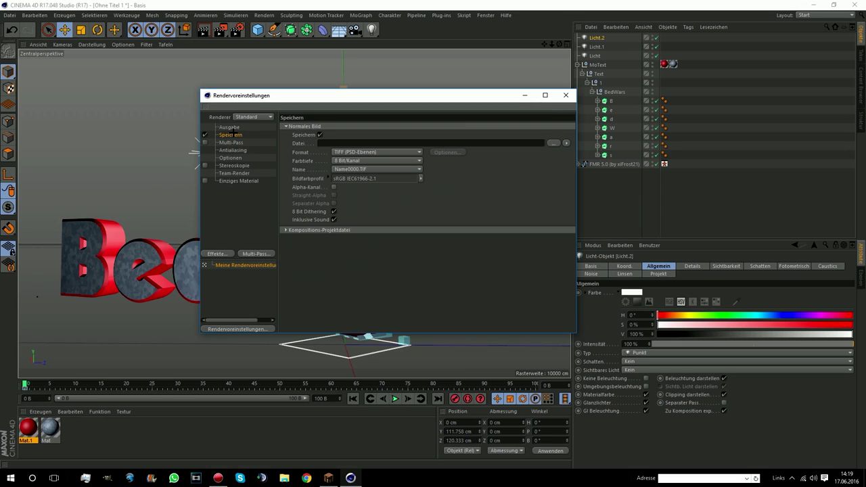
click(356, 151)
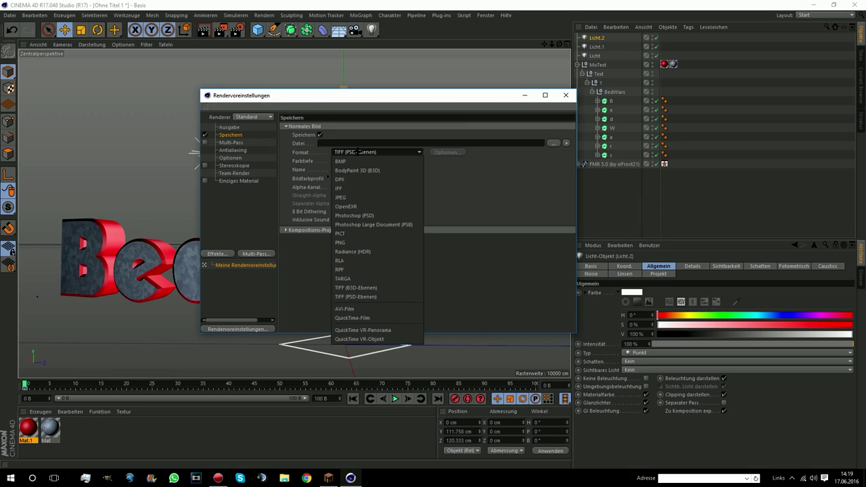
click(353, 240)
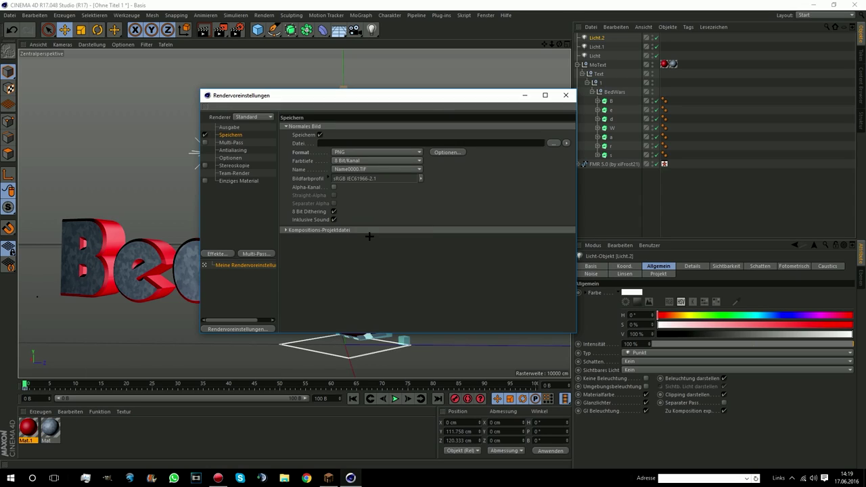
click(334, 186)
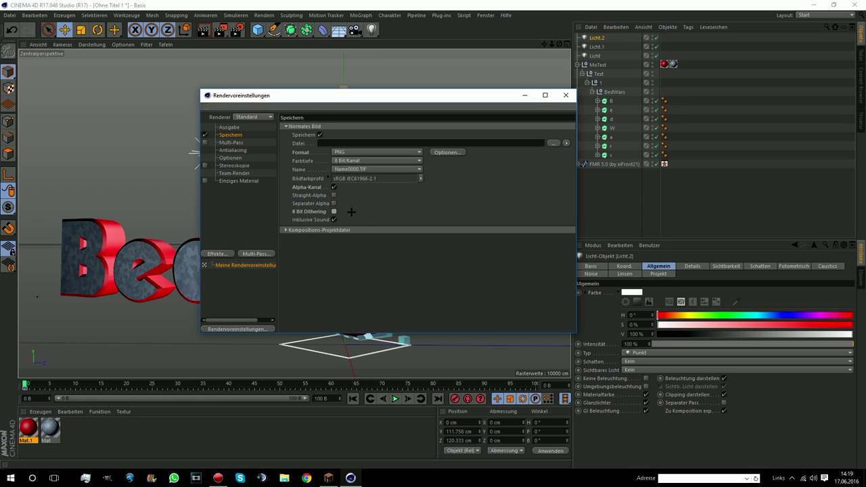
Save renders as 'Tut' in the Cinema 4D pictures folder, then close Render Settings
click(554, 144)
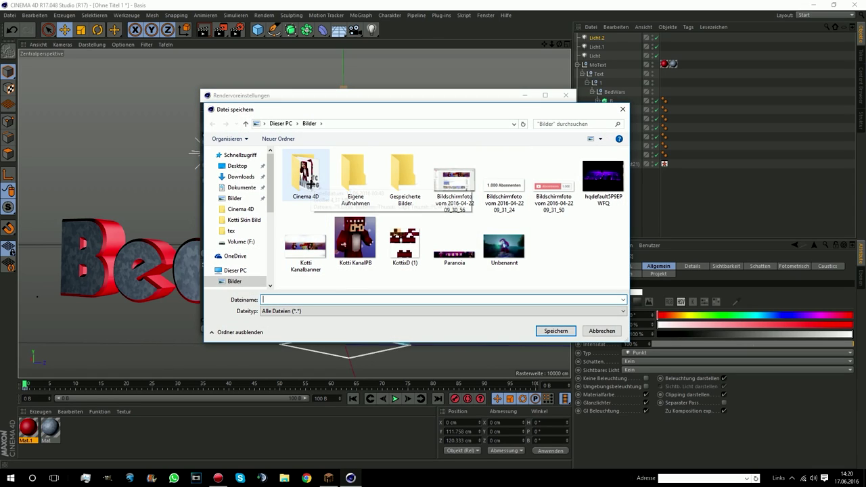
double_click(310, 183)
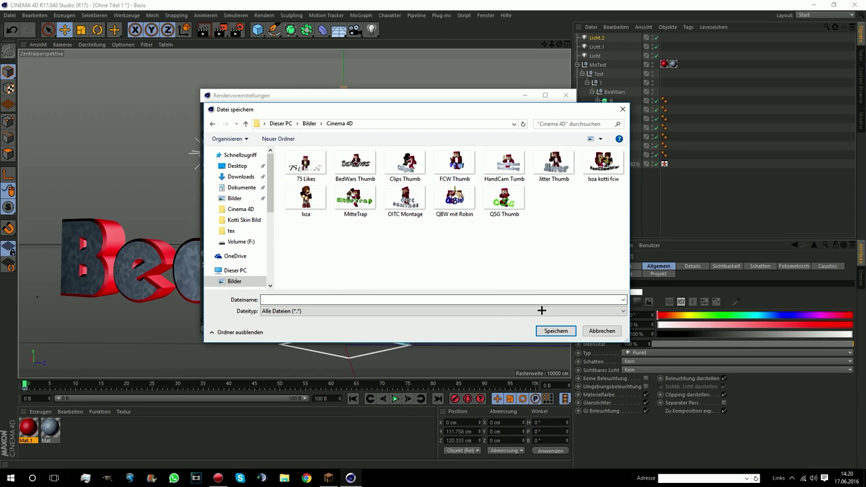
click(486, 298)
click(553, 331)
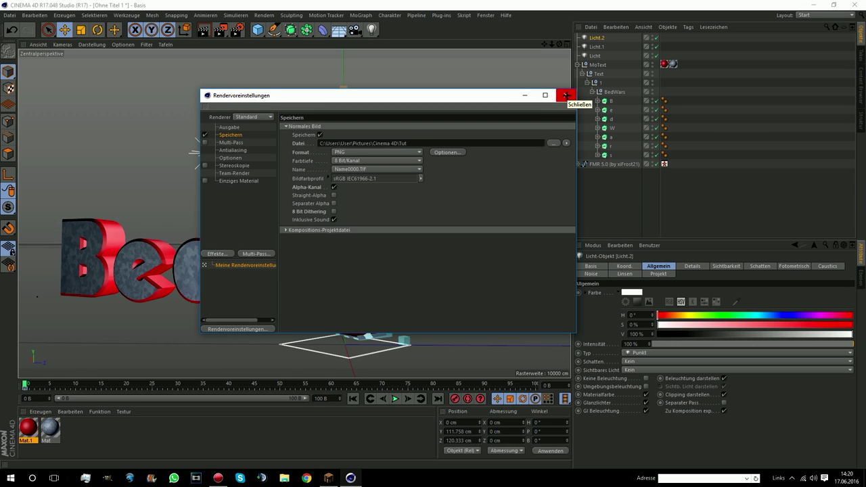
click(566, 95)
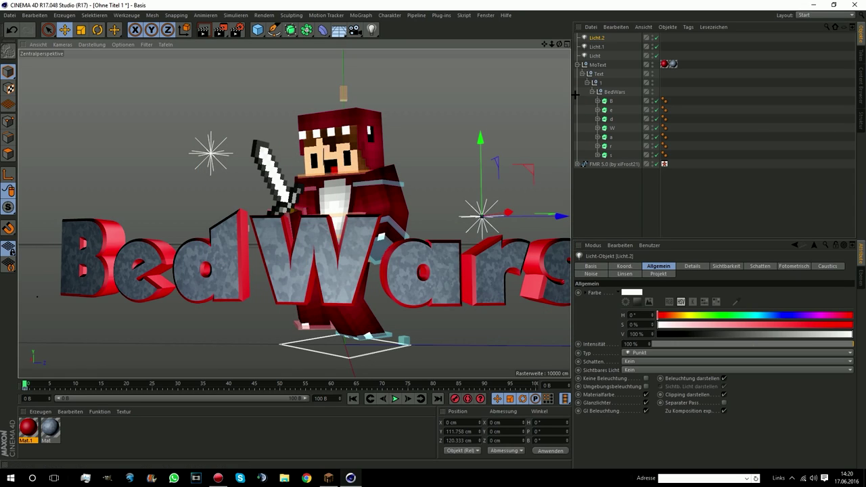
Zoom, pan and orbit the viewport so the scene is centred with the floor grid visible
scroll(407, 192, down, 2)
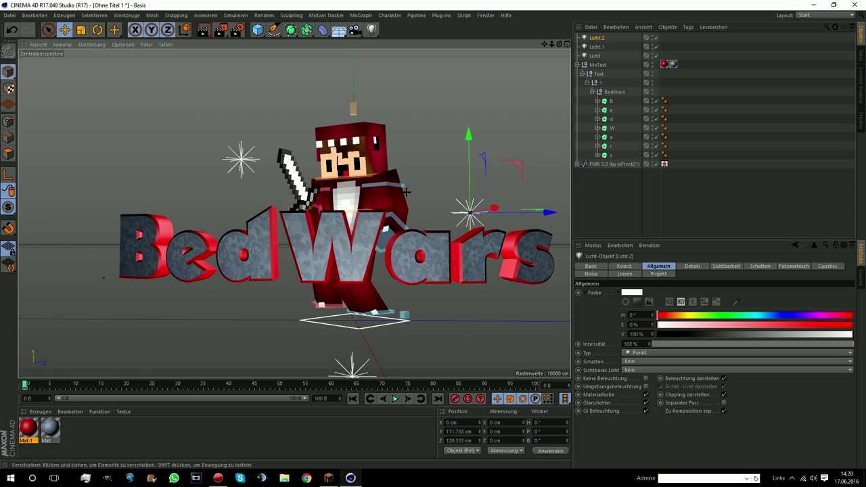
scroll(294, 213, down, 2)
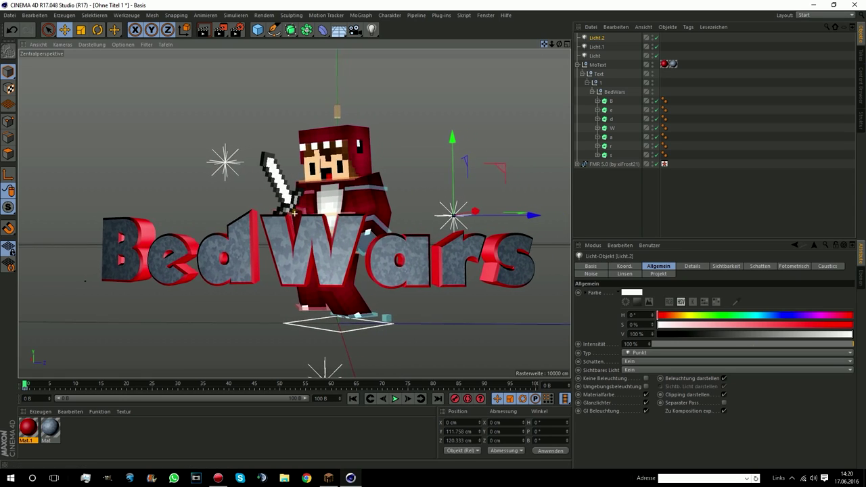
alt+middle_drag(294, 214, 268, 240)
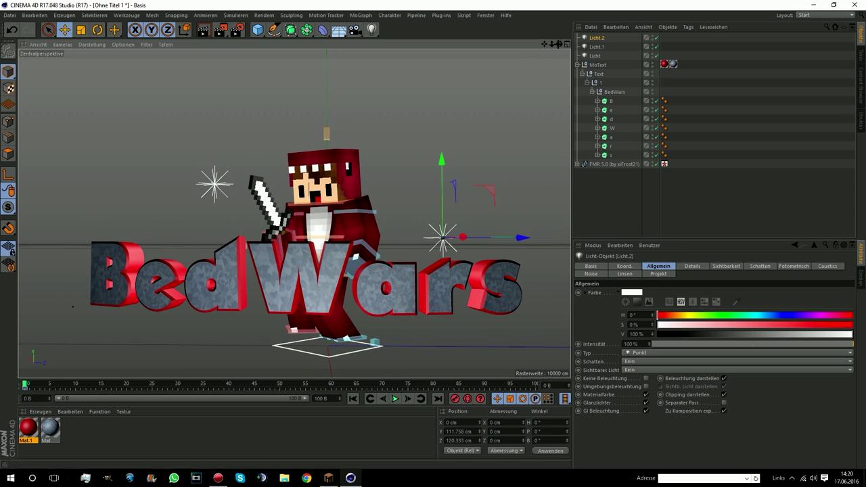
drag(559, 43, 515, 42)
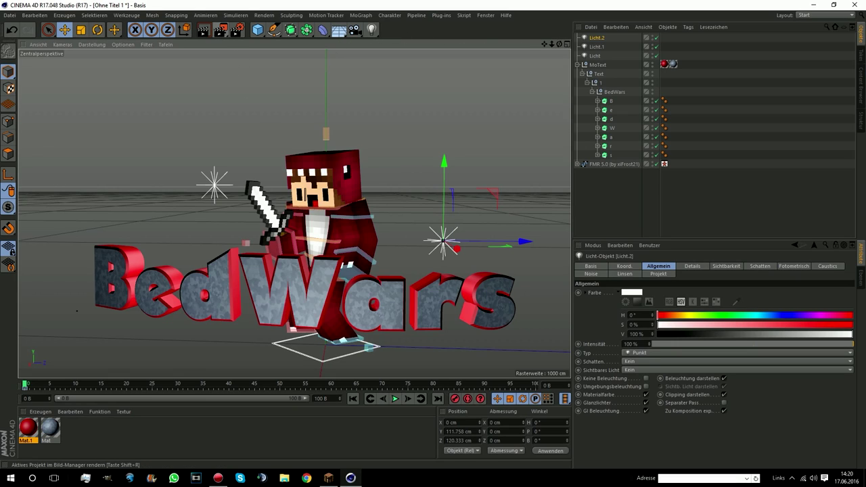
Render the scene to the Picture Viewer, close it, and render a viewport preview
click(220, 31)
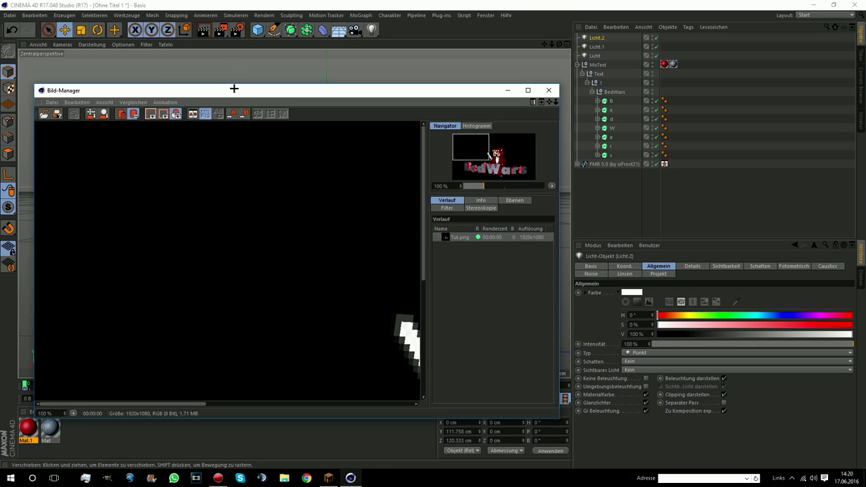
drag(234, 88, 276, 52)
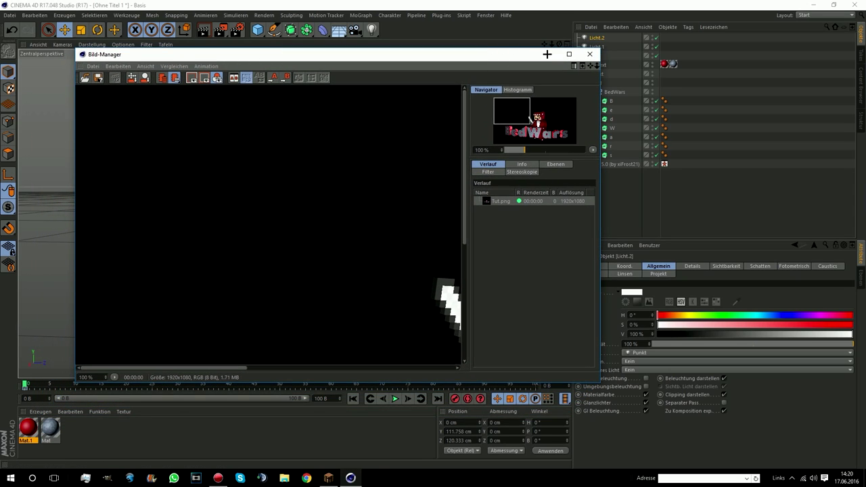
click(590, 54)
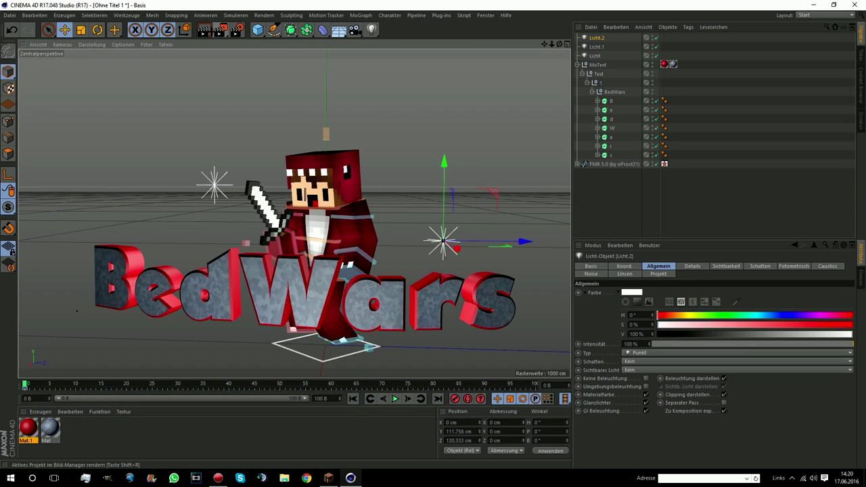
click(203, 30)
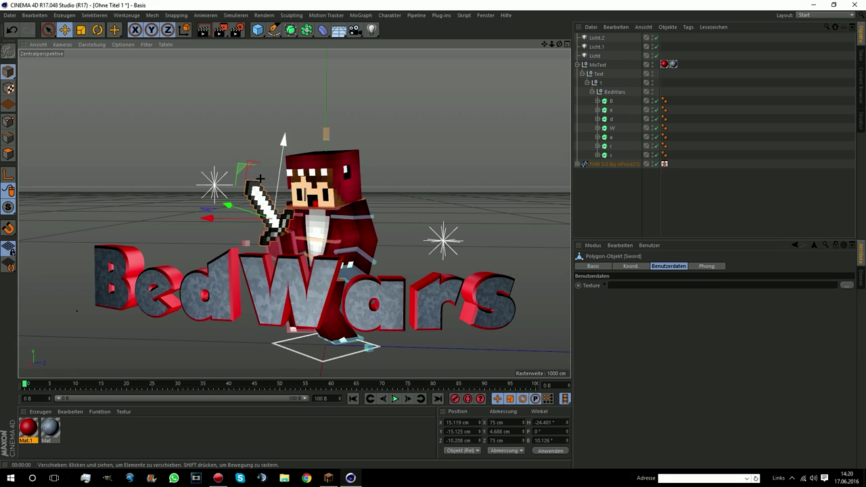
Raise Licht.1, move Licht.2 left and up to Y 327.562 cm, and re-render the viewport
click(214, 184)
drag(210, 154, 214, 101)
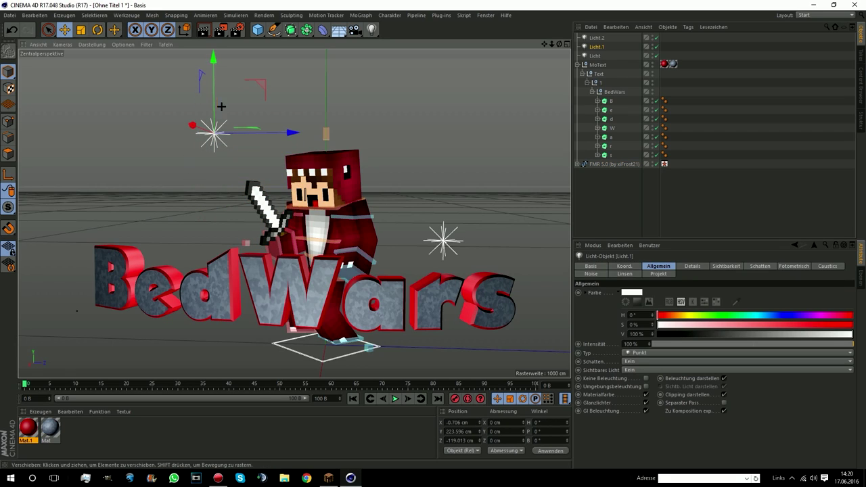
click(444, 240)
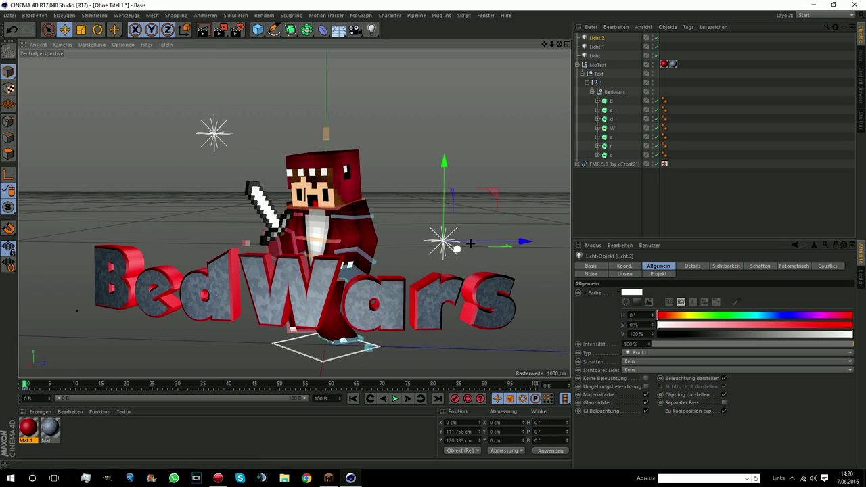
drag(452, 245, 417, 230)
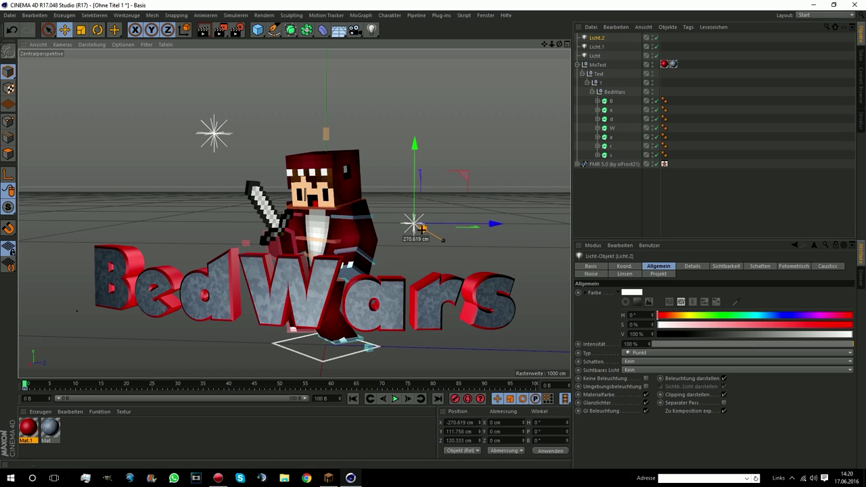
drag(412, 196, 409, 51)
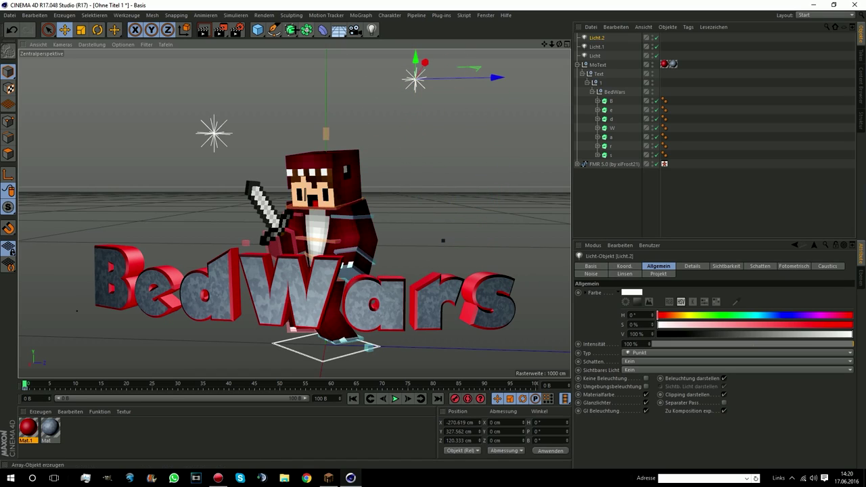
click(203, 30)
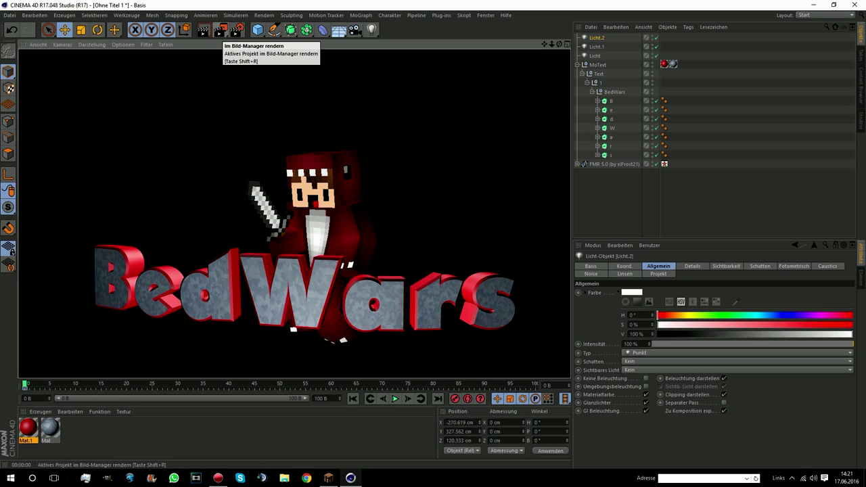
Render the final 1920x1080 image to the Picture Viewer, overwriting Tut.png
click(220, 30)
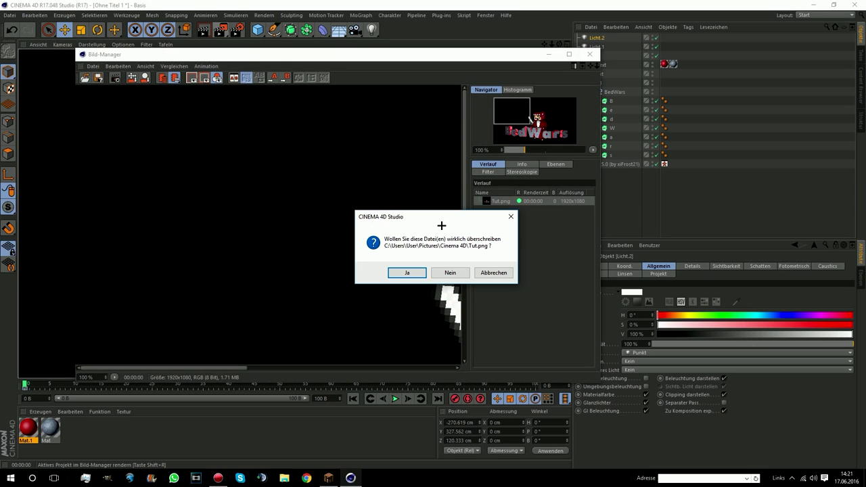
drag(452, 218, 344, 159)
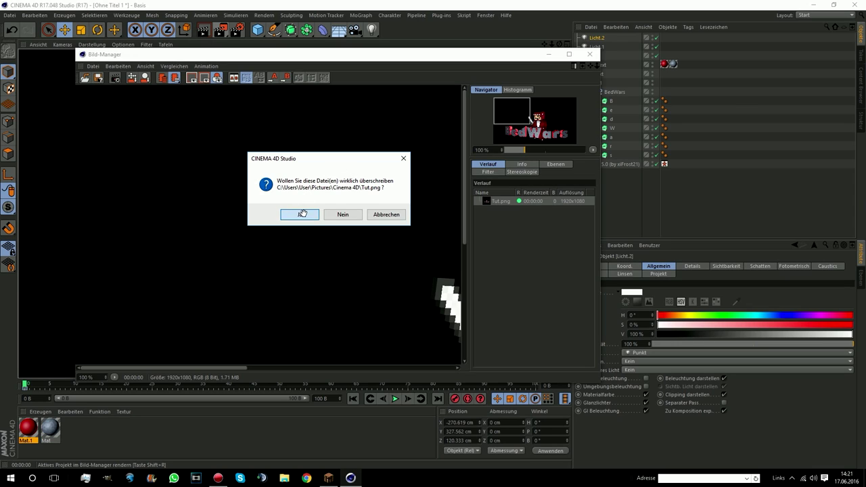
click(305, 211)
Pan across the rendered image to inspect the character, then open File Explorer
drag(284, 230, 165, 132)
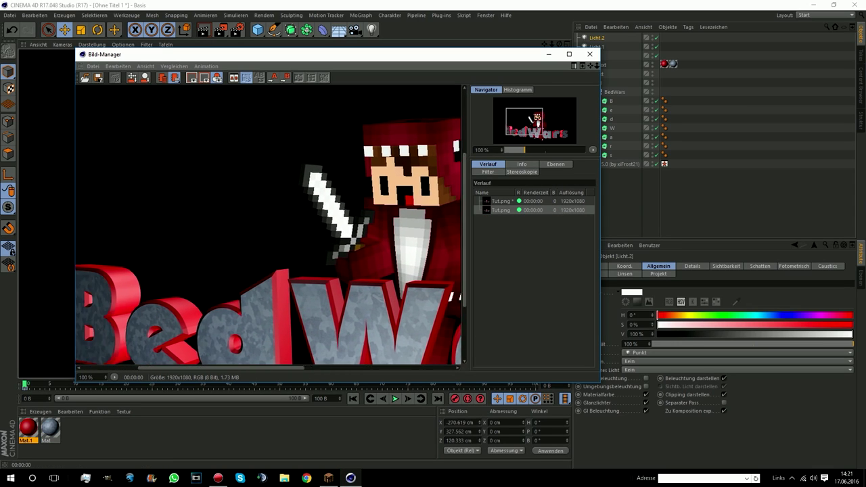
drag(270, 230, 176, 207)
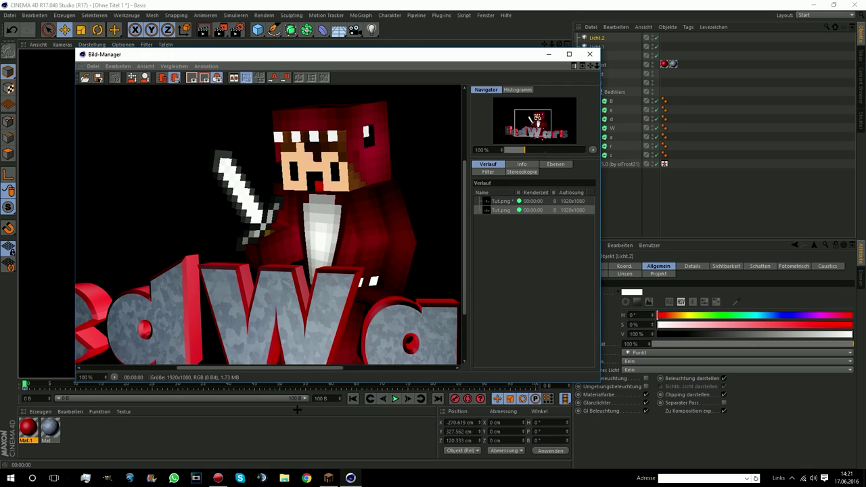
click(284, 478)
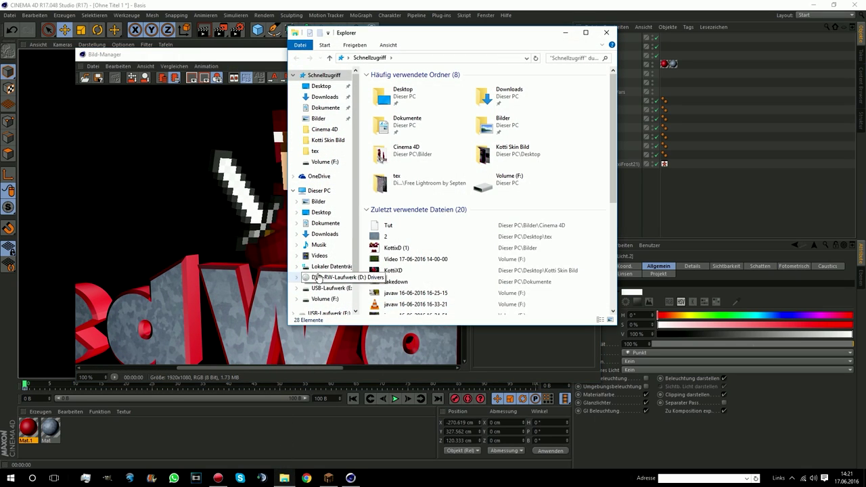
Open the Tut render from Pictures > Cinema 4D in GIMP 2.8
click(318, 201)
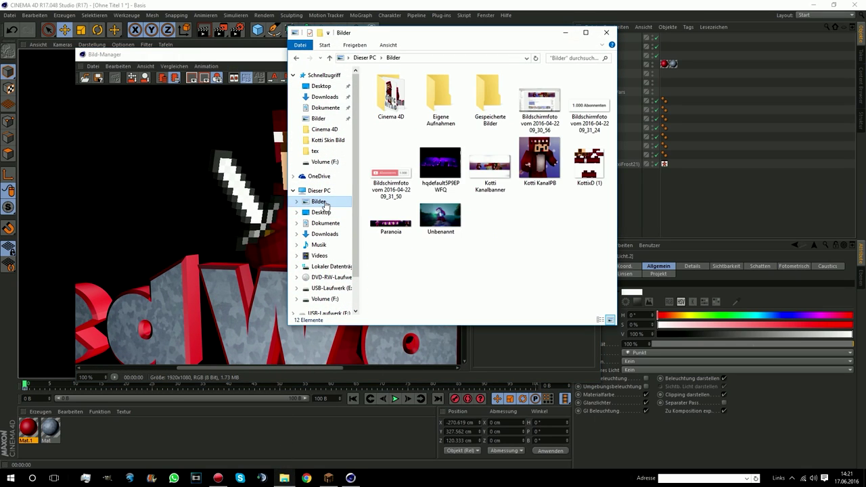
double_click(391, 107)
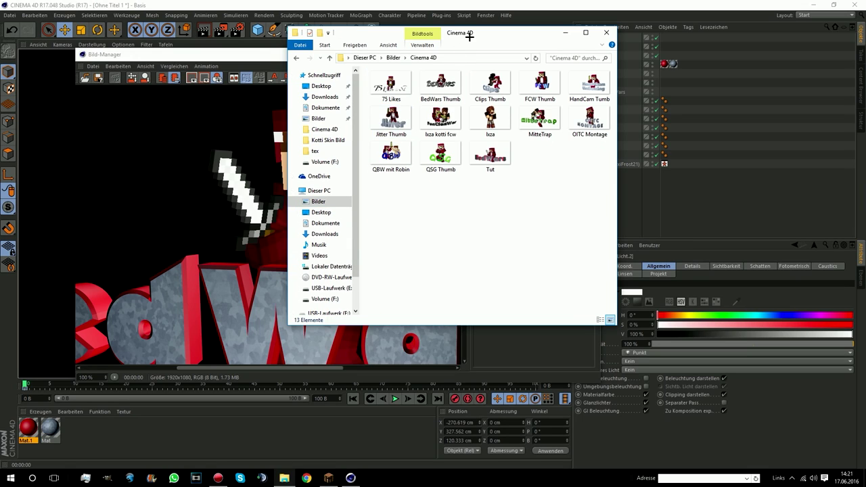
drag(469, 36, 406, 46)
double_click(428, 166)
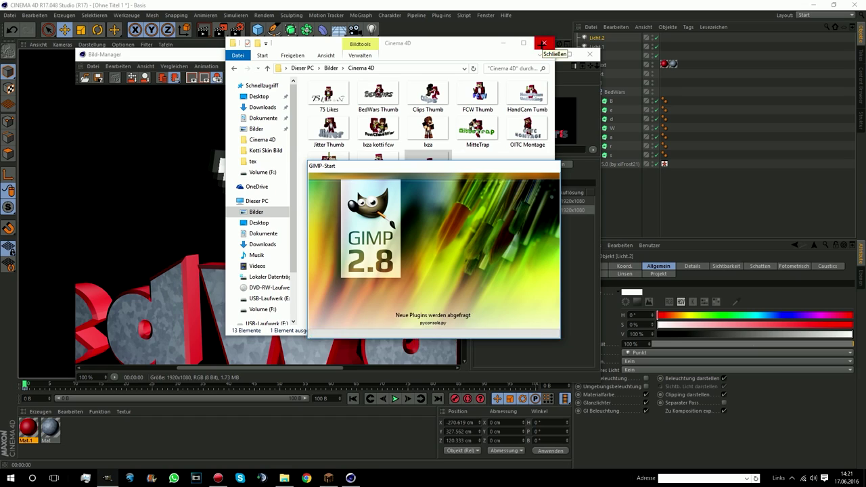
Close Explorer and shift the Tut layer in GIMP to confirm its transparent background
click(544, 43)
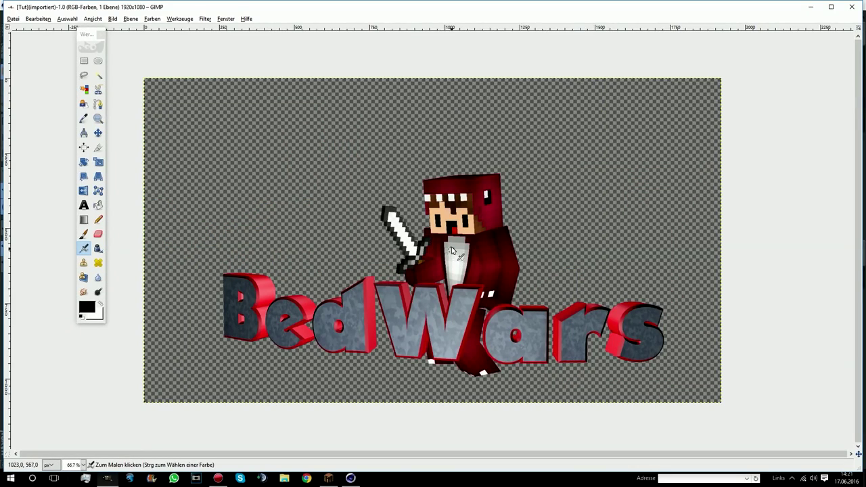
click(99, 132)
mouse_move(449, 279)
mouse_down()
mouse_move(449, 257)
mouse_move(423, 245)
mouse_move(446, 243)
mouse_up()
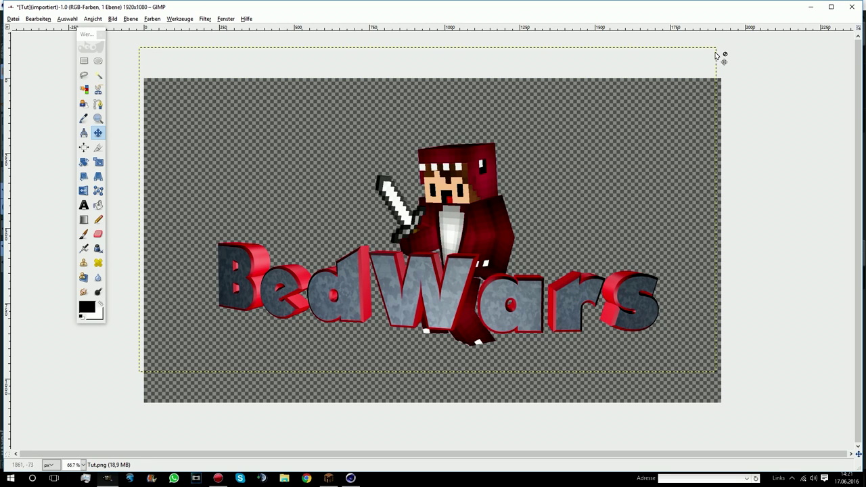
Close GIMP, discarding the changes to the Tut image
click(852, 7)
click(446, 288)
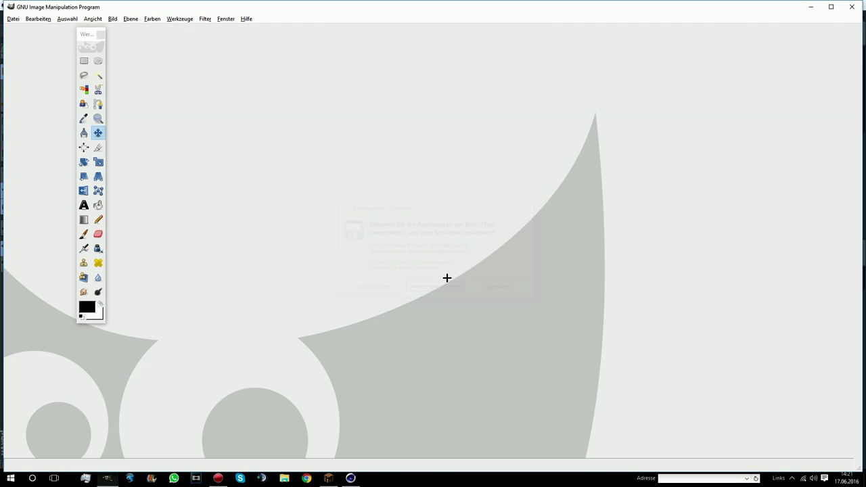
click(851, 7)
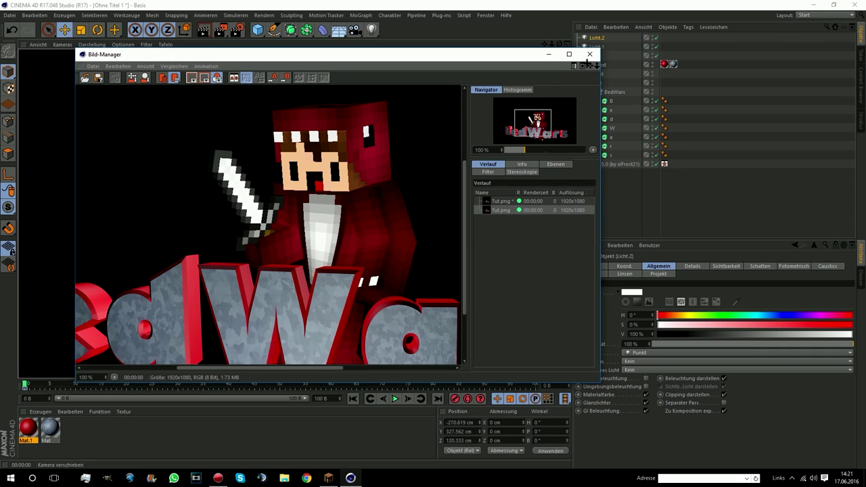
Close the picture viewer and deselect the light in the viewport
click(589, 54)
click(447, 114)
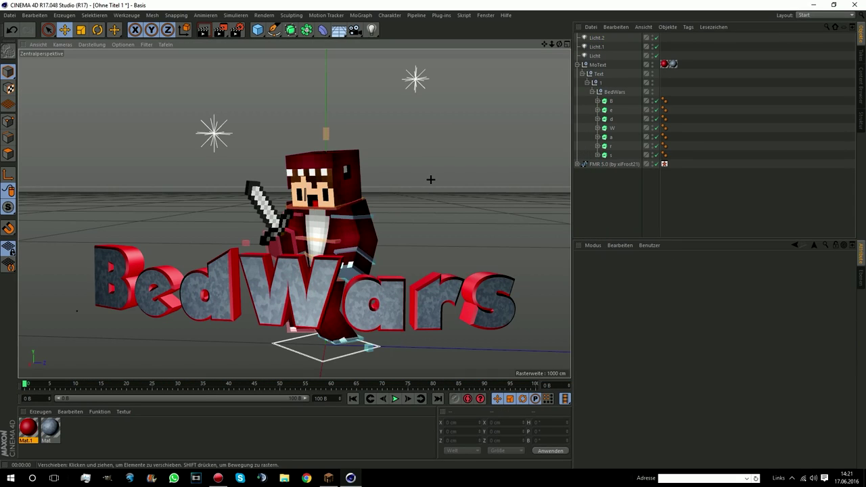